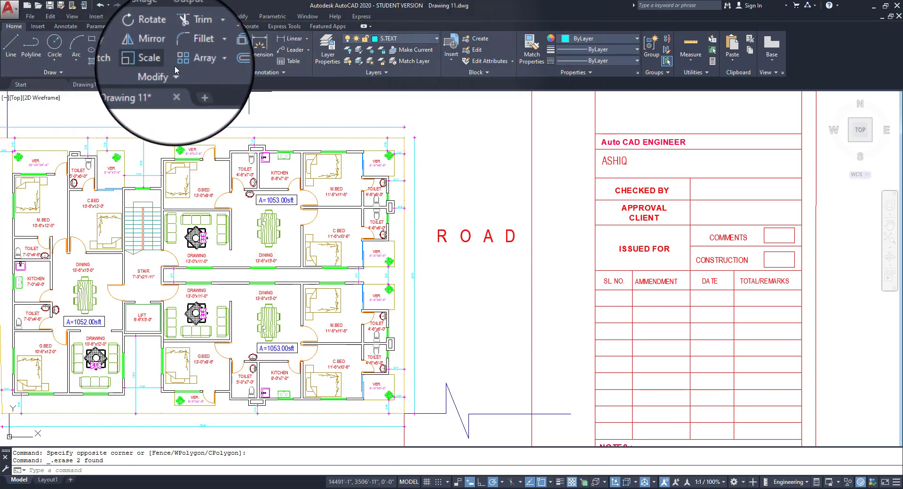
pyautogui.click(69, 73)
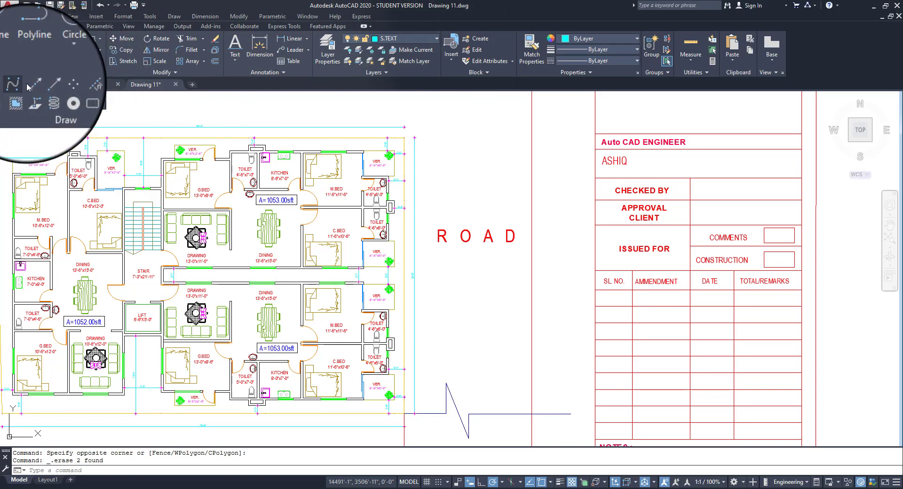
pyautogui.click(179, 72)
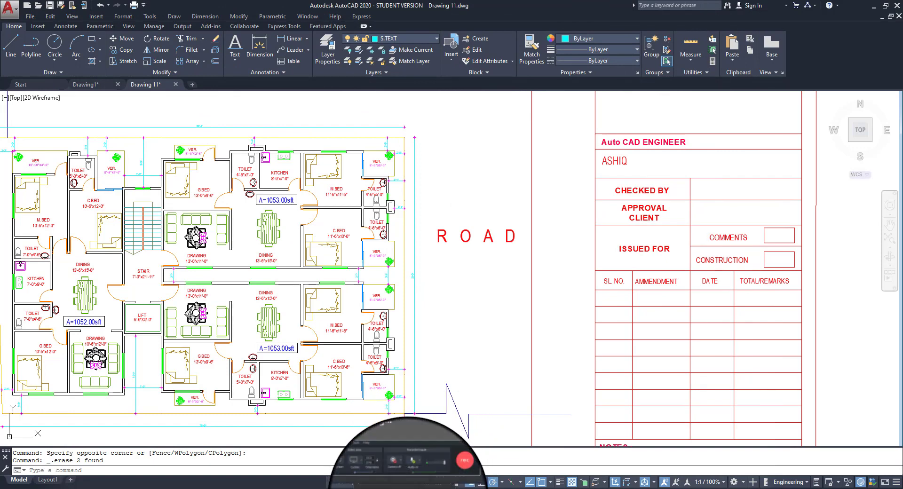
# Examine the text used on the typical floor sheet: room labels, road names, notes, copyright and title block entries
pyautogui.moveTo(234, 182)
pyautogui.mouseDown(button='middle')
pyautogui.moveTo(343, 196)
pyautogui.moveTo(331, 193)
pyautogui.mouseUp(button='middle')
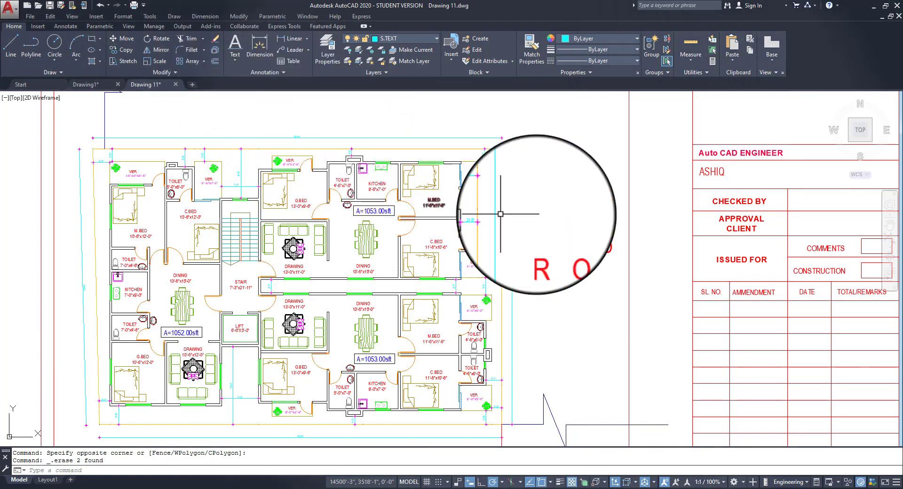
pyautogui.moveTo(530, 212); pyautogui.dragTo(204, 179, button='middle')
pyautogui.scroll(-4, 389, 200)
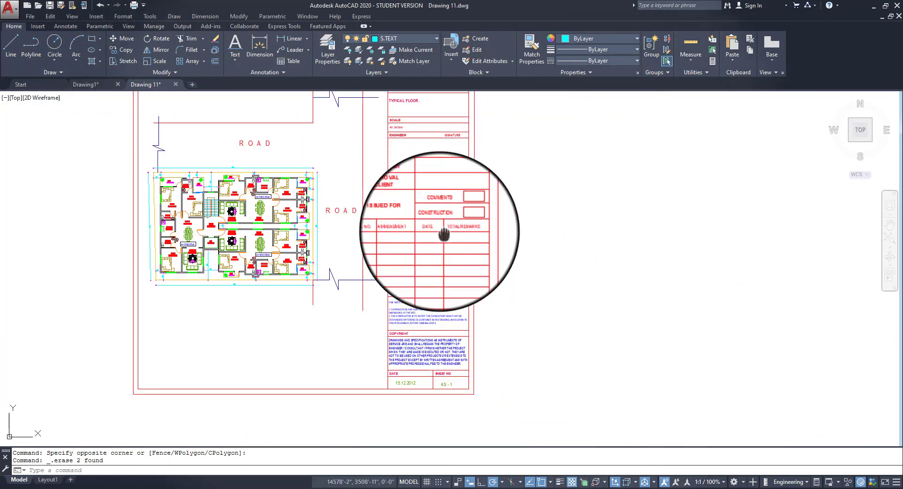
pyautogui.scroll(8, 316, 257)
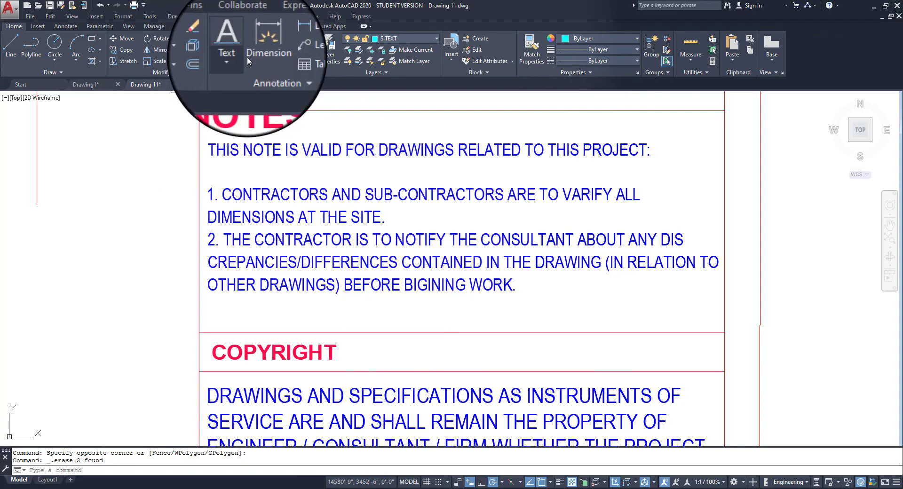
pyautogui.scroll(-8, 474, 173)
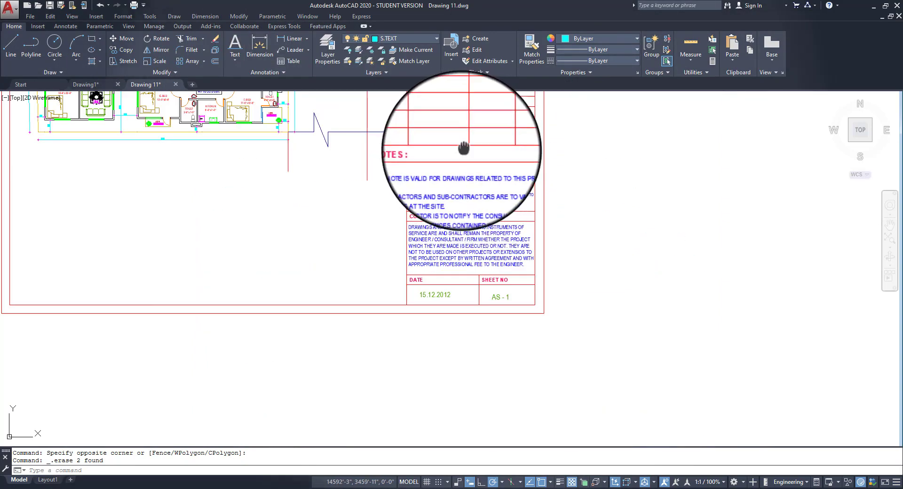
pyautogui.scroll(5, 475, 97)
pyautogui.moveTo(451, 109); pyautogui.dragTo(374, 260, button='middle')
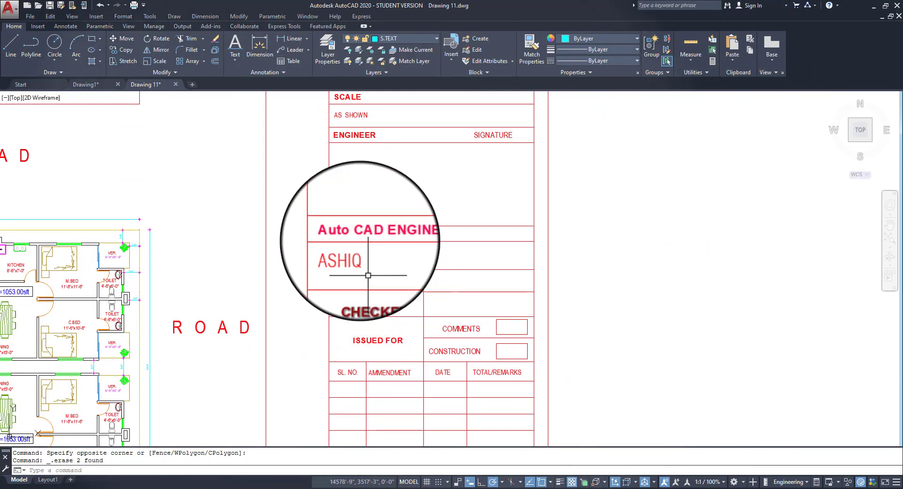
pyautogui.scroll(2, 344, 137)
pyautogui.moveTo(345, 135); pyautogui.dragTo(396, 284, button='middle')
pyautogui.moveTo(430, 131)
pyautogui.mouseDown(button='middle')
pyautogui.moveTo(445, 275)
pyautogui.moveTo(455, 231)
pyautogui.moveTo(563, 194)
pyautogui.mouseUp(button='middle')
pyautogui.scroll(-5, 426, 215)
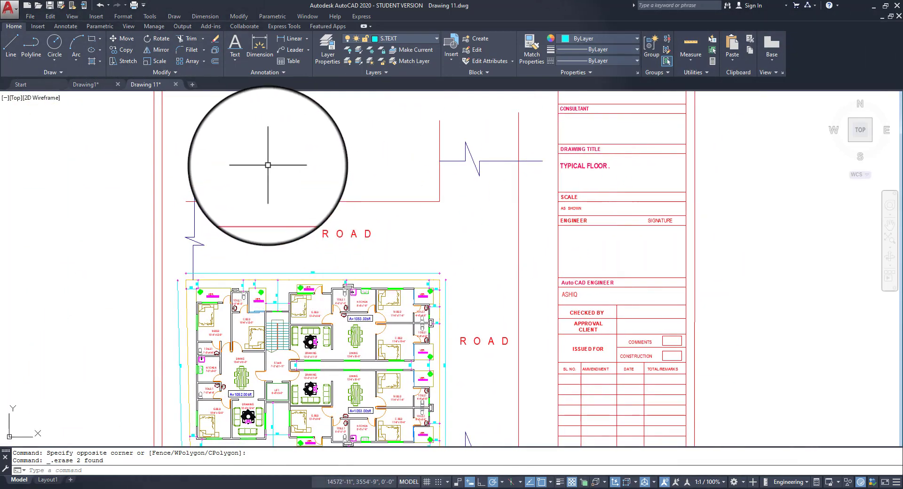
pyautogui.moveTo(262, 161); pyautogui.dragTo(228, 185, button='middle')
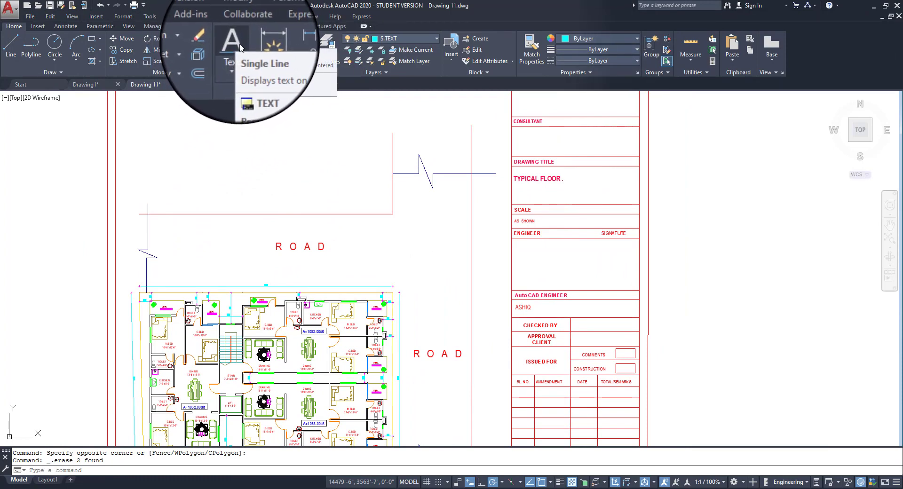
# Start a multiline text and define a wide text box in the empty area beside the typical floor sheet
pyautogui.click(233, 64)
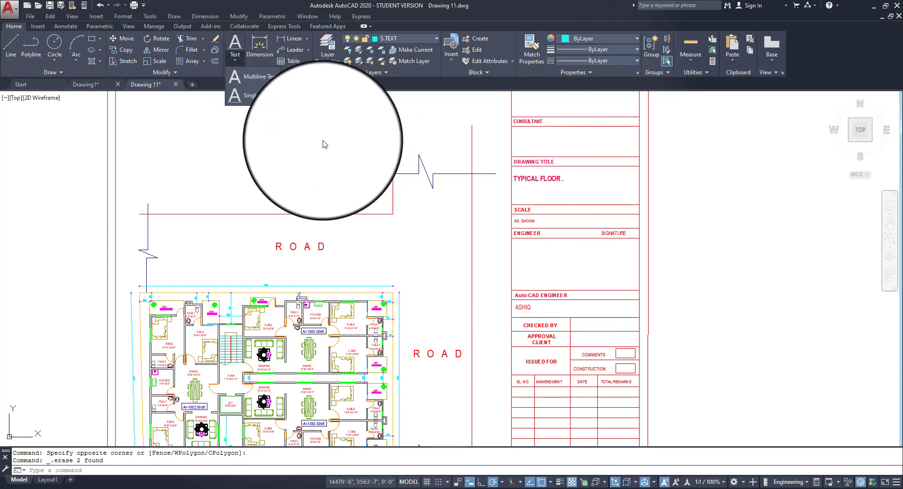
pyautogui.click(253, 78)
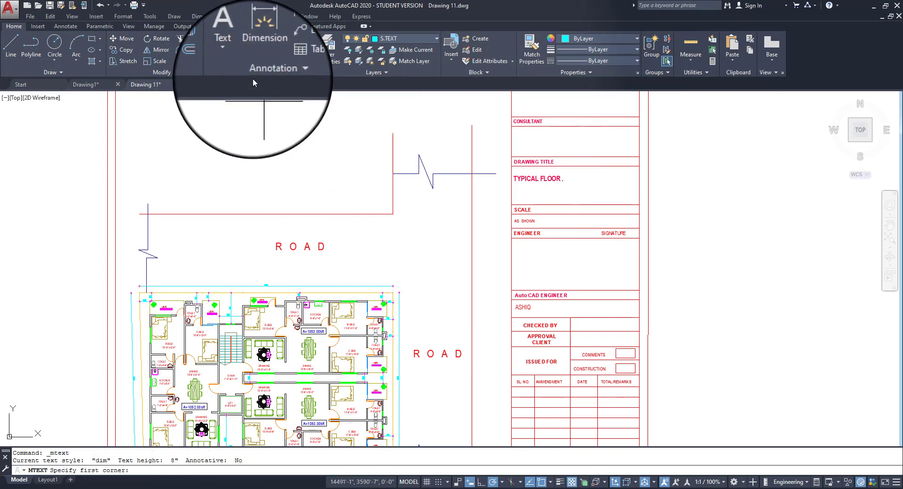
pyautogui.moveTo(181, 172); pyautogui.dragTo(10, 153, button='middle')
pyautogui.scroll(-2, 10, 153)
pyautogui.scroll(-3, 223, 161)
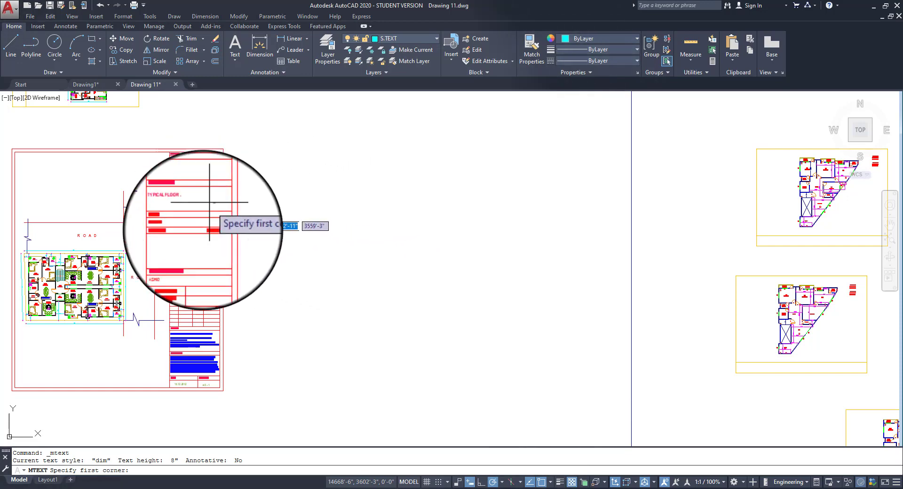
pyautogui.scroll(10, 245, 325)
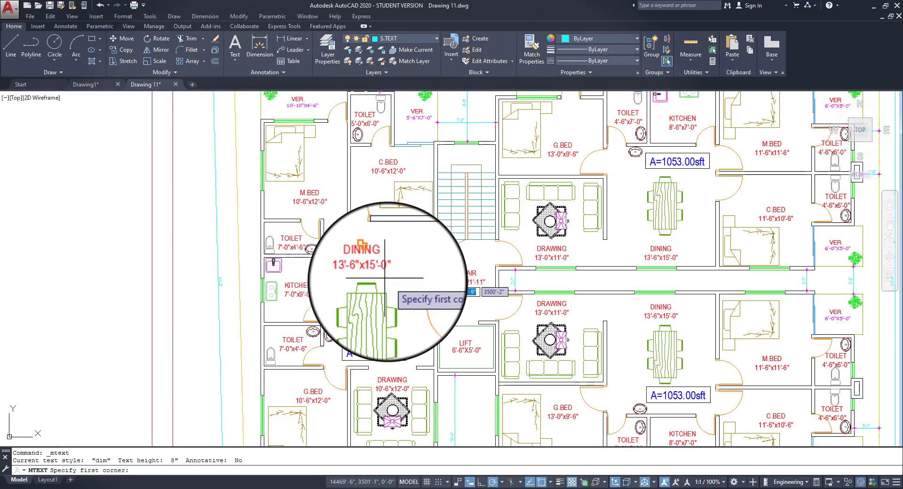
pyautogui.scroll(2, 346, 287)
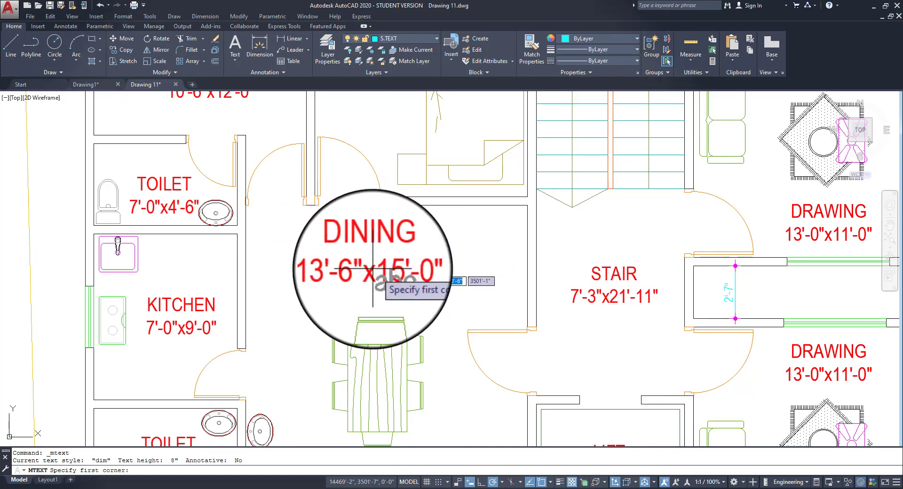
pyautogui.scroll(2, 239, 236)
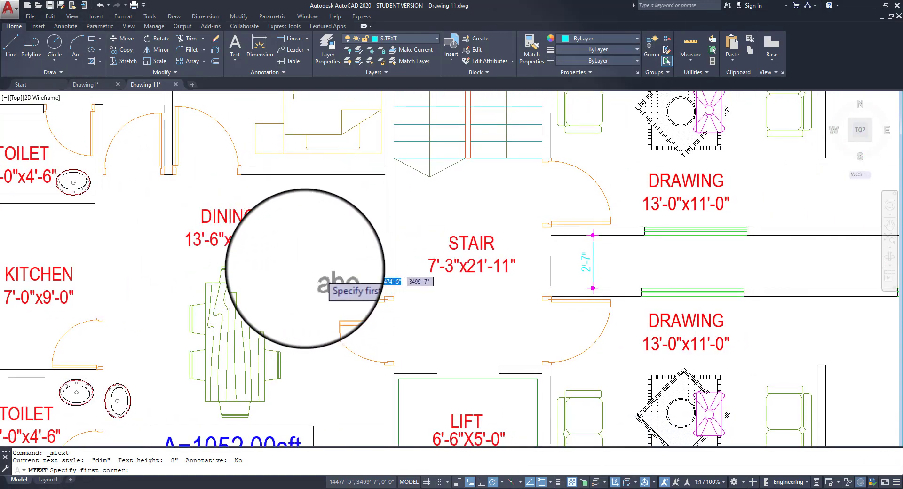
pyautogui.scroll(-8, 339, 277)
pyautogui.moveTo(374, 279); pyautogui.dragTo(13, 236, button='middle')
pyautogui.scroll(-5, 281, 193)
pyautogui.moveTo(328, 198); pyautogui.dragTo(181, 283, button='middle')
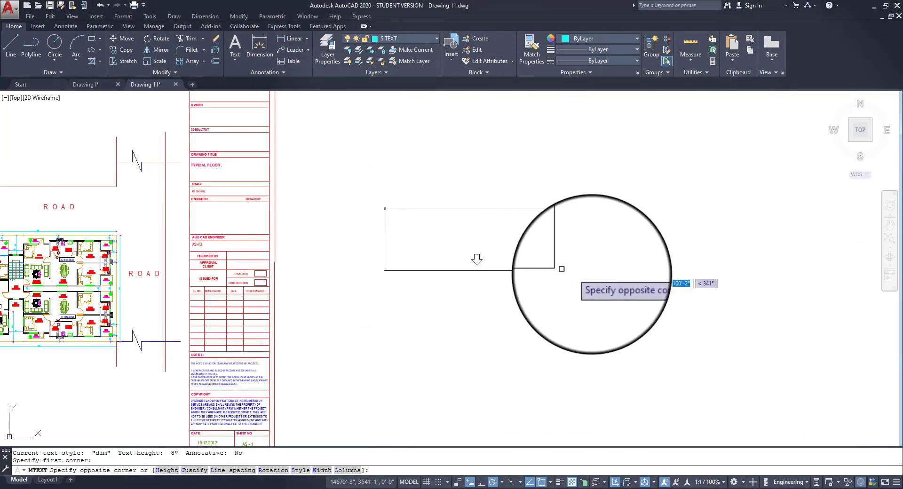
pyautogui.click(686, 293)
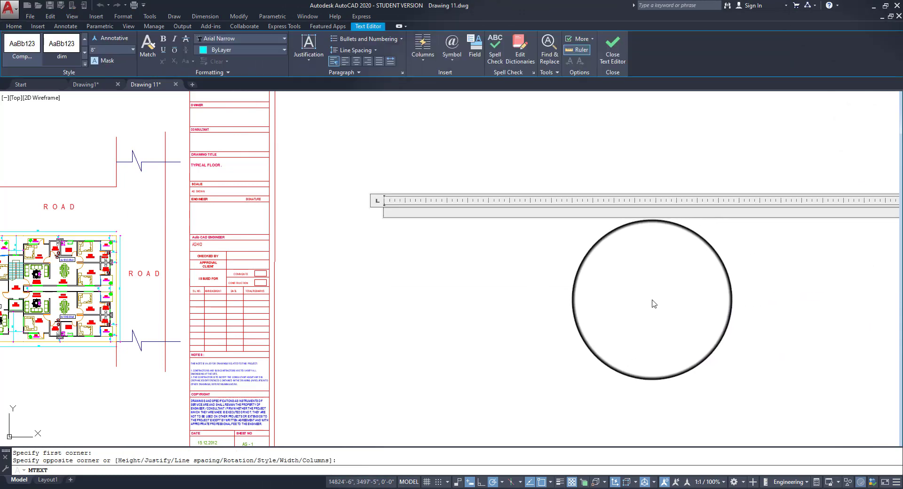
# Write "Engineer" in the text box, set its text height to 5', and finish the text
pyautogui.moveTo(603, 274); pyautogui.dragTo(396, 303, button='middle')
pyautogui.scroll(-4, 478, 306)
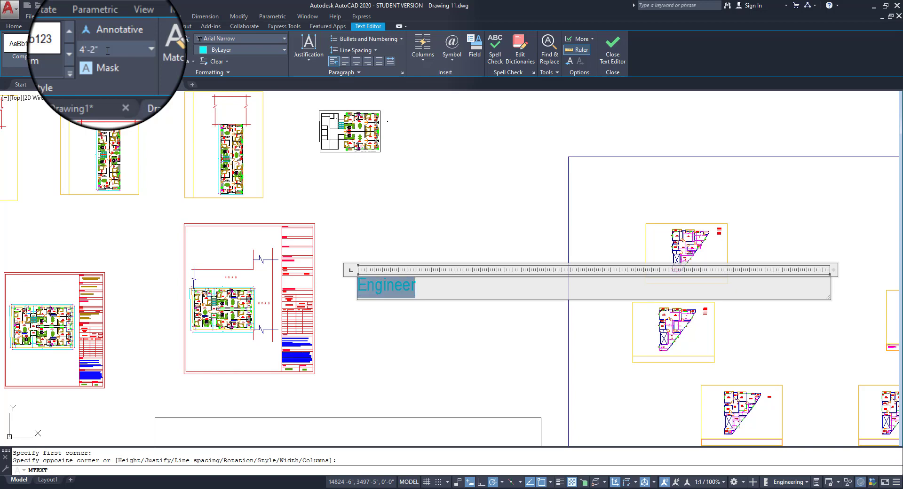
pyautogui.click(504, 238)
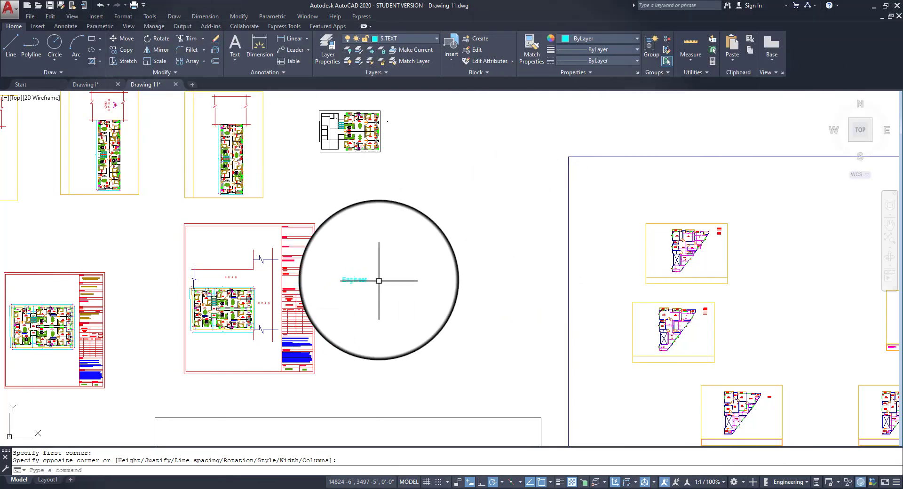
# Reopen the "Engineer" multiline text for editing and select the whole word
pyautogui.doubleClick(363, 284)
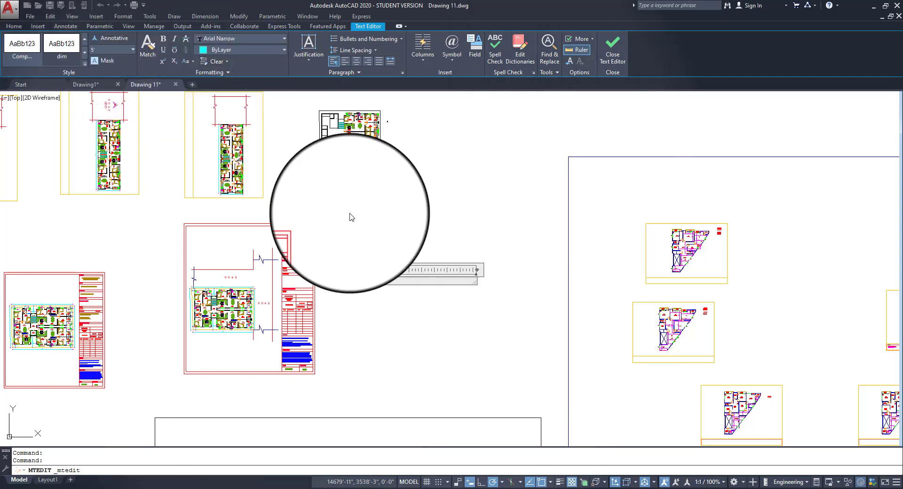
pyautogui.click(373, 235)
pyautogui.scroll(10, 348, 307)
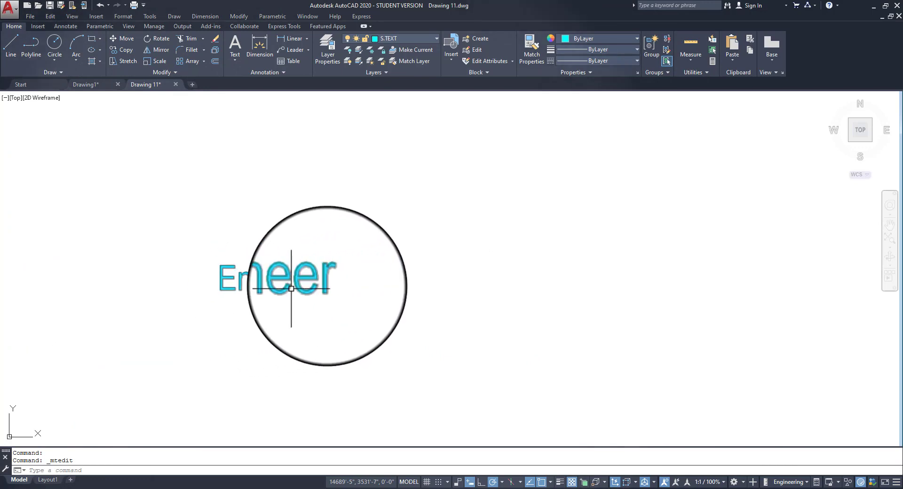
pyautogui.doubleClick(257, 286)
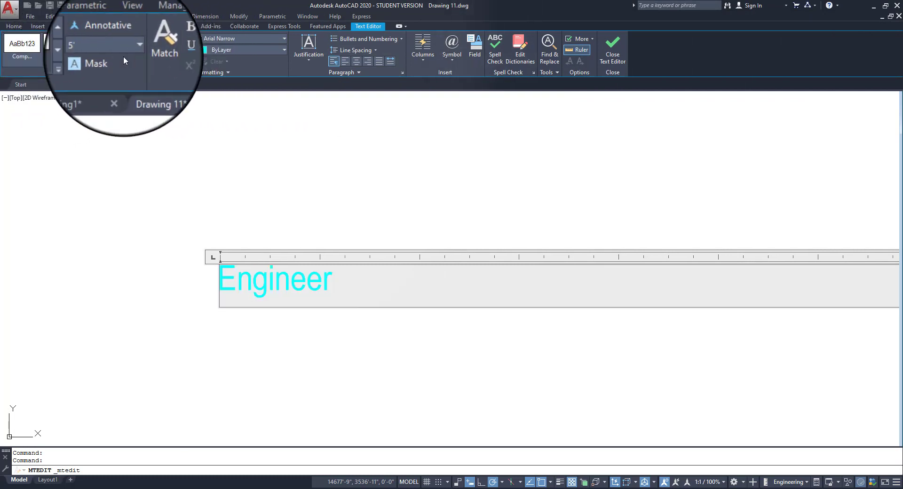
pyautogui.moveTo(99, 49); pyautogui.dragTo(89, 48)
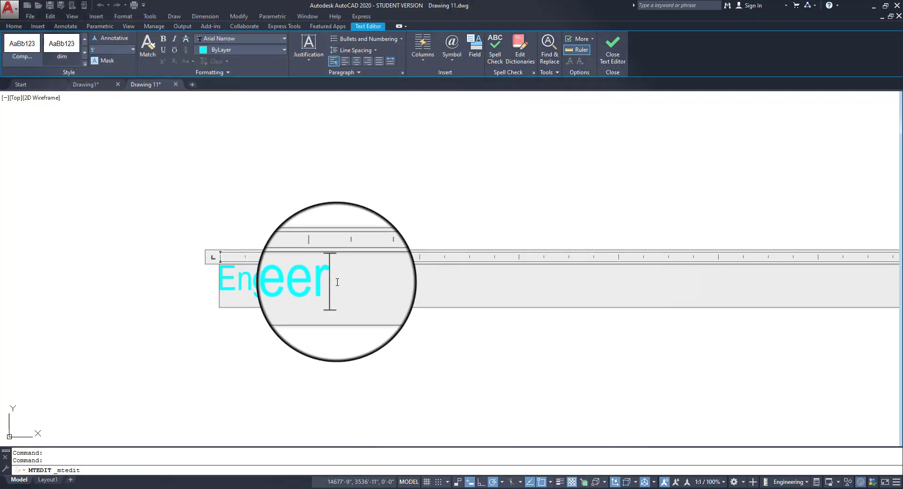
pyautogui.moveTo(337, 282); pyautogui.dragTo(220, 278)
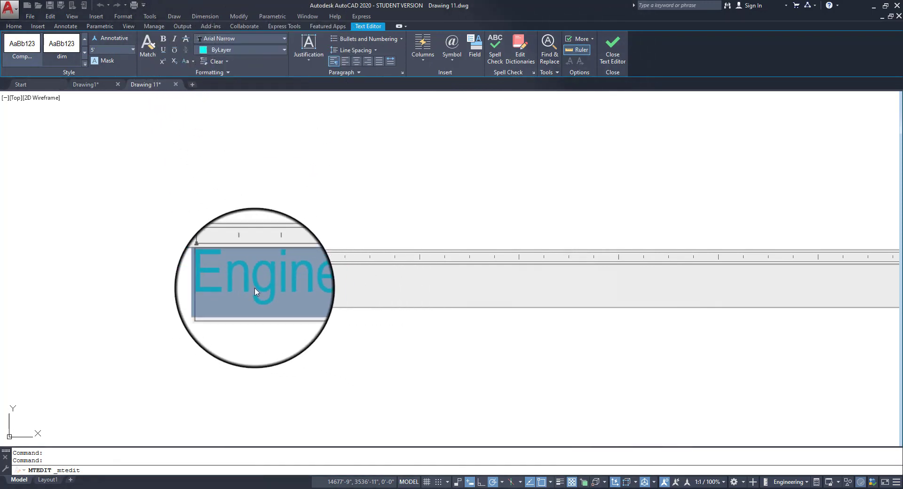
# Set the font of the selected word "Engineer" to BankGothic Md BT
pyautogui.click(282, 38)
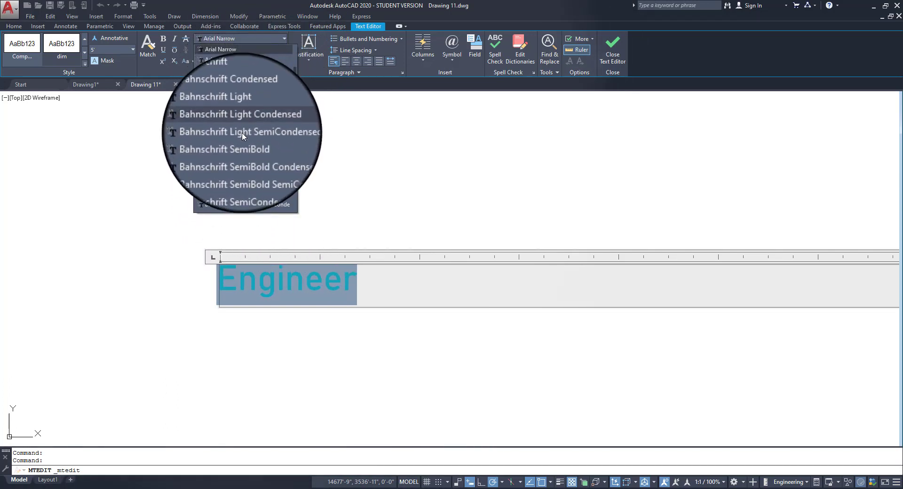
pyautogui.scroll(-1, 250, 157)
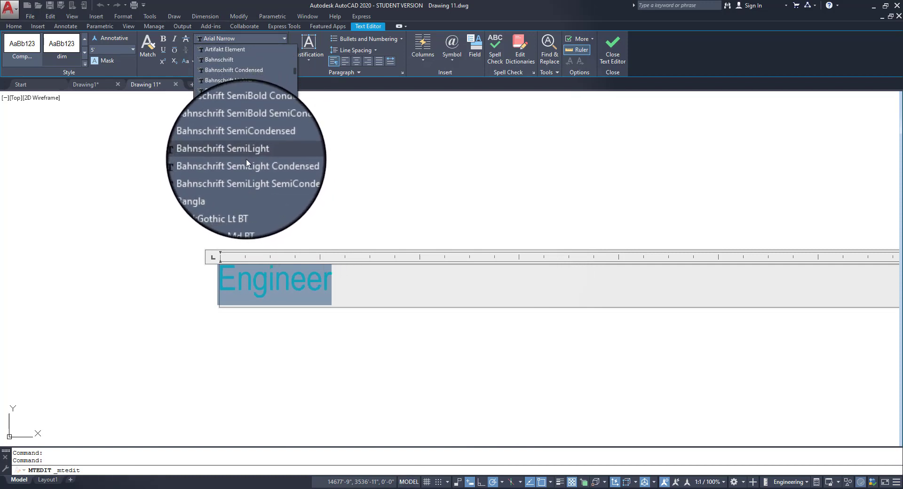
pyautogui.scroll(-1, 249, 175)
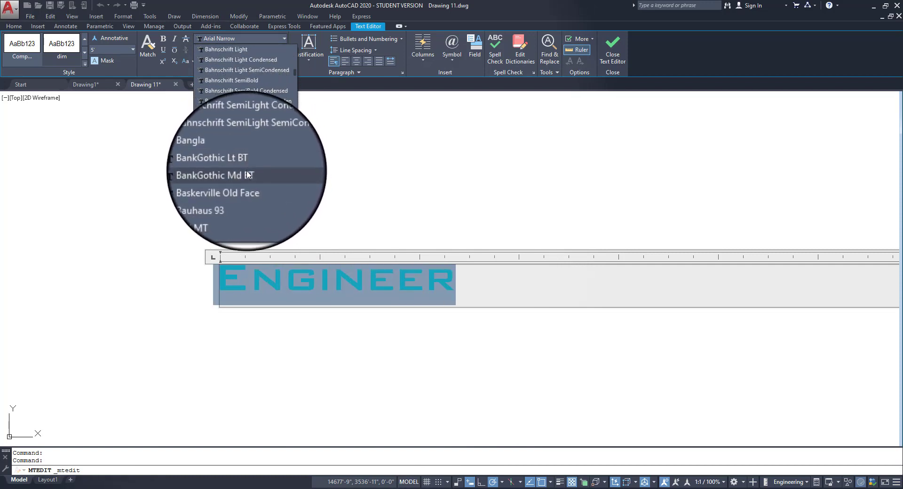
pyautogui.click(248, 175)
pyautogui.click(447, 285)
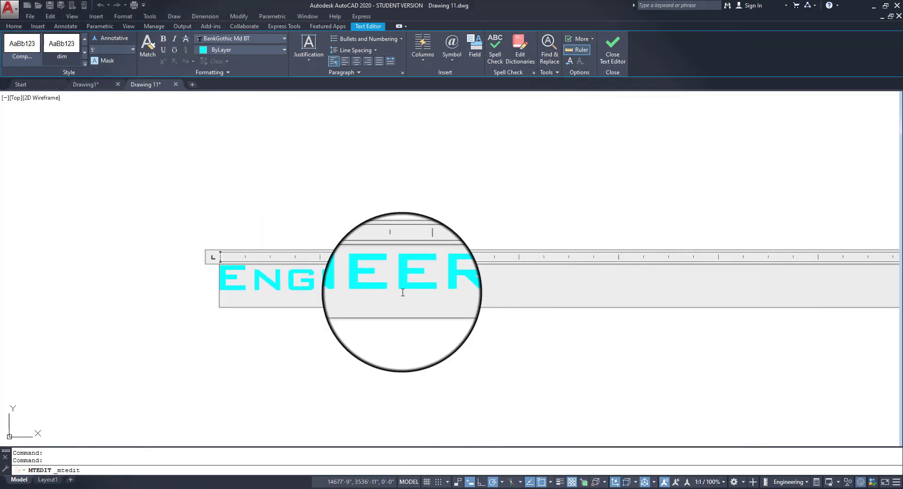
# Change the font of the whole word "Engineer" to Calisto MT
pyautogui.click(238, 40)
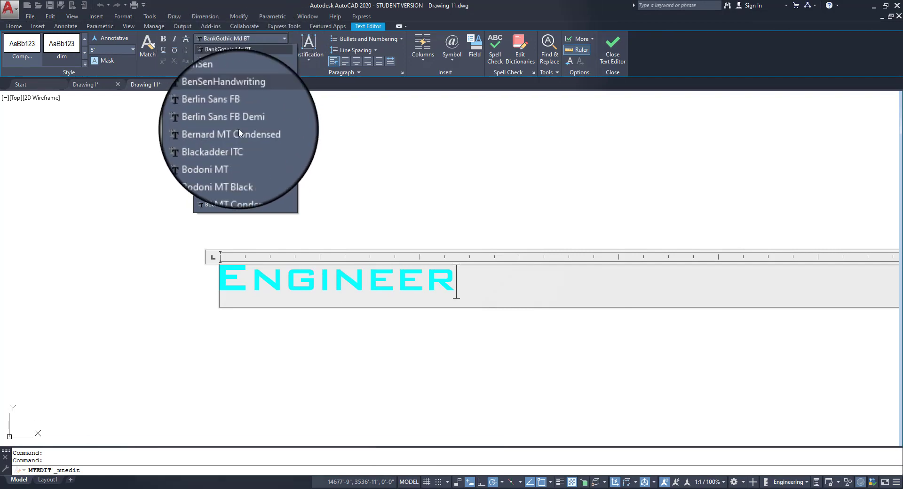
pyautogui.scroll(-2, 246, 192)
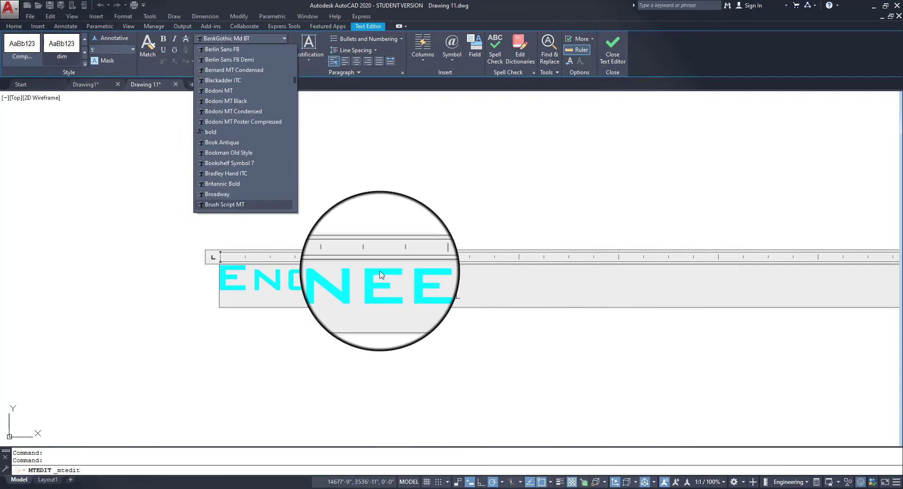
pyautogui.click(475, 283)
pyautogui.moveTo(470, 283); pyautogui.dragTo(222, 274)
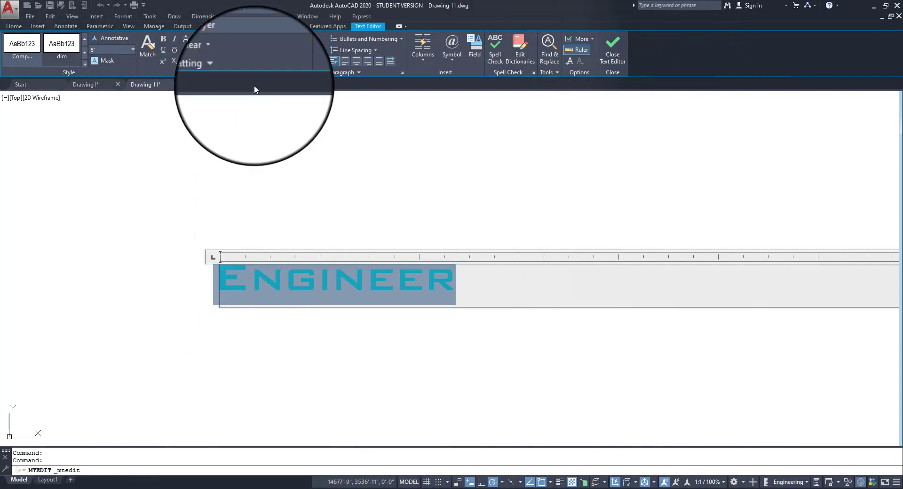
pyautogui.click(256, 37)
pyautogui.scroll(-4, 237, 173)
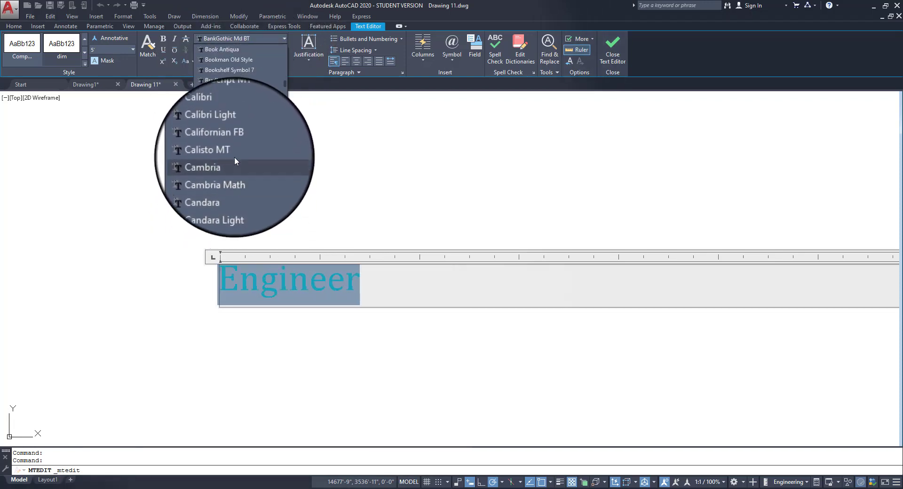
pyautogui.click(226, 153)
pyautogui.click(384, 295)
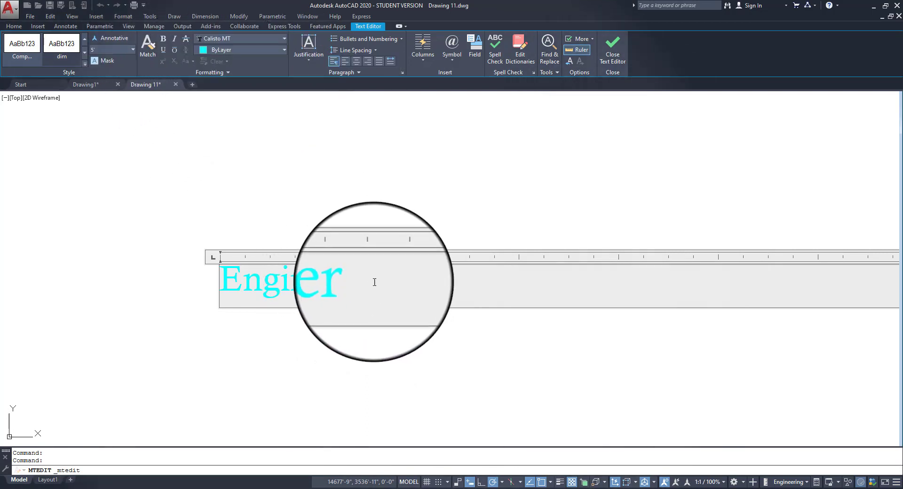
# Select the whole word "Engineer" and look through the available text colours
pyautogui.moveTo(373, 280); pyautogui.dragTo(206, 280)
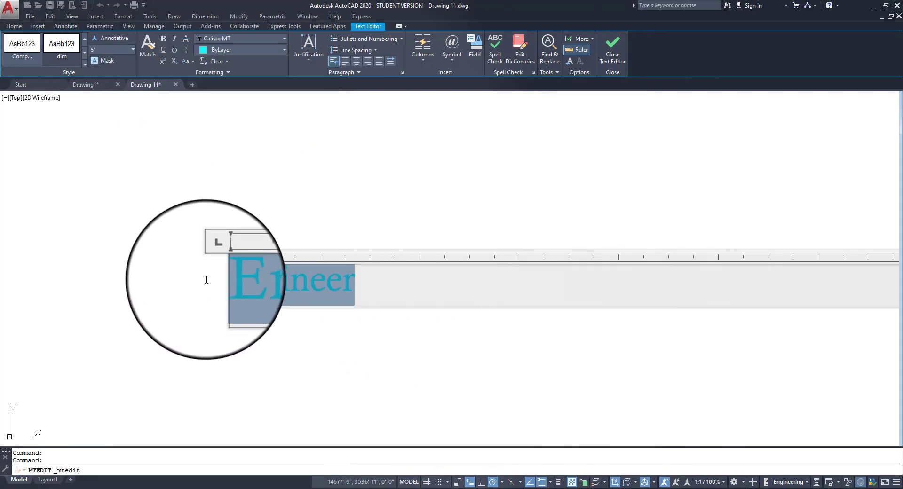
pyautogui.click(253, 49)
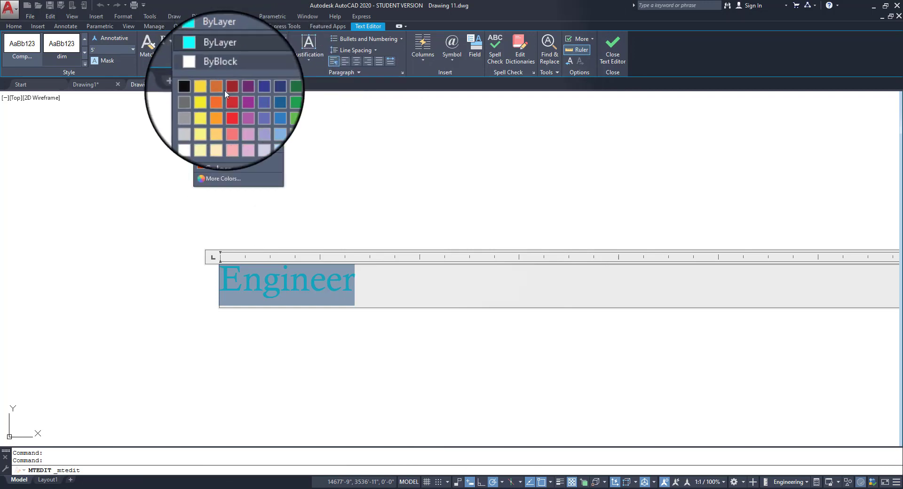
pyautogui.click(375, 157)
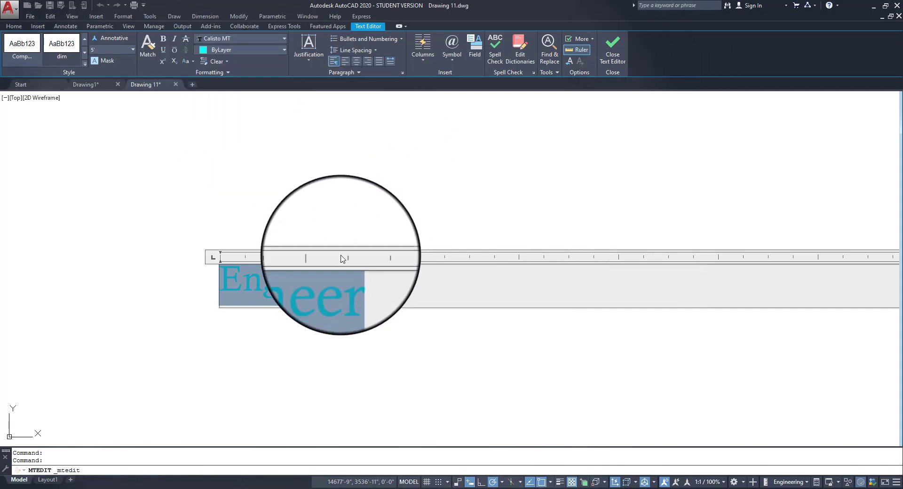
pyautogui.click(366, 283)
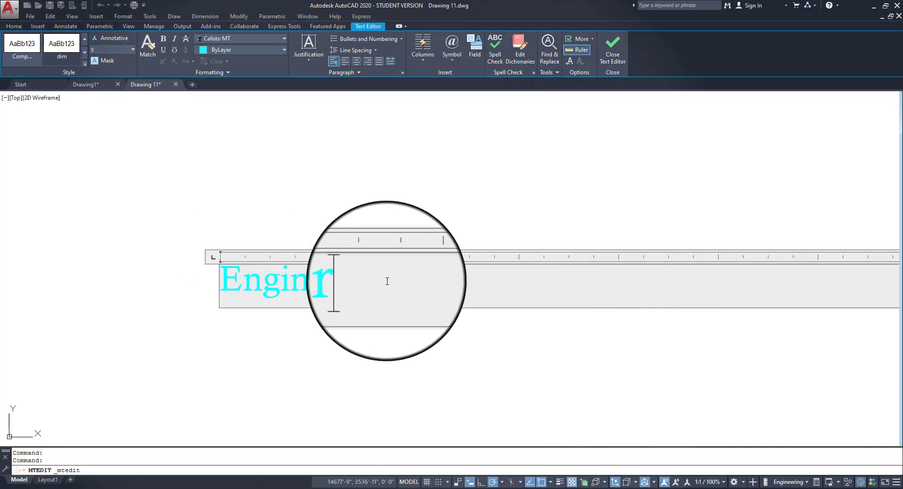
# Select the whole word "Engineer", review the text justification options, and close the text editor
pyautogui.moveTo(393, 283); pyautogui.dragTo(227, 289)
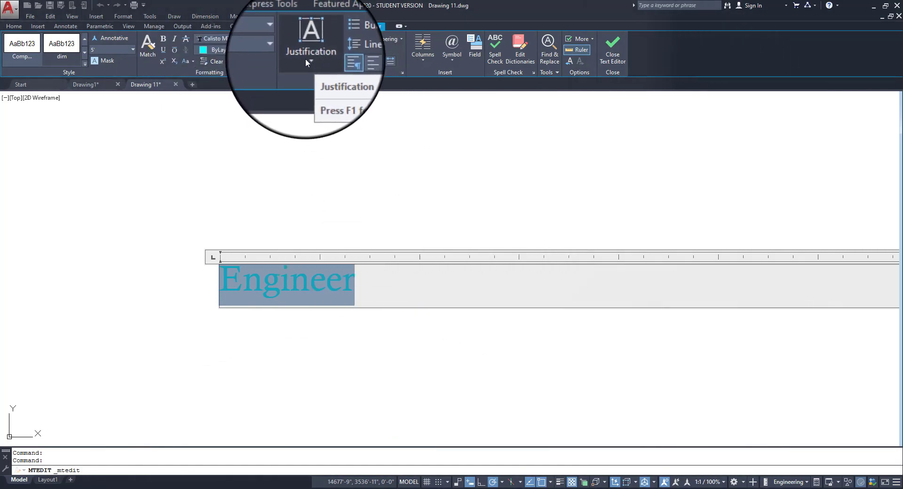
pyautogui.click(290, 288)
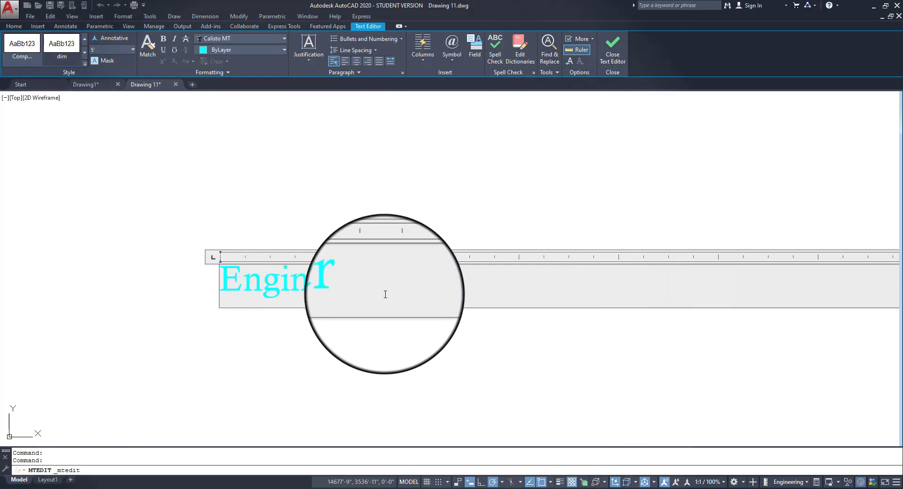
pyautogui.moveTo(223, 278)
pyautogui.mouseDown()
pyautogui.moveTo(372, 281)
pyautogui.moveTo(220, 282)
pyautogui.mouseUp()
pyautogui.click(369, 284)
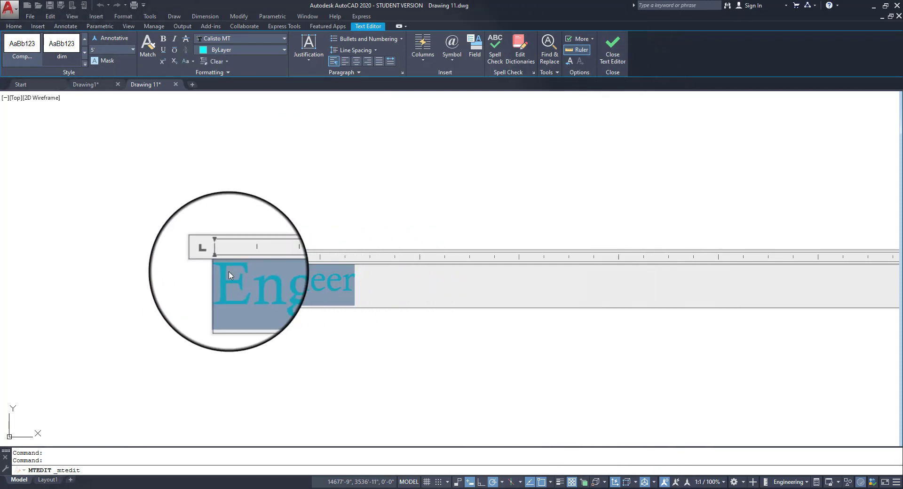
pyautogui.click(312, 59)
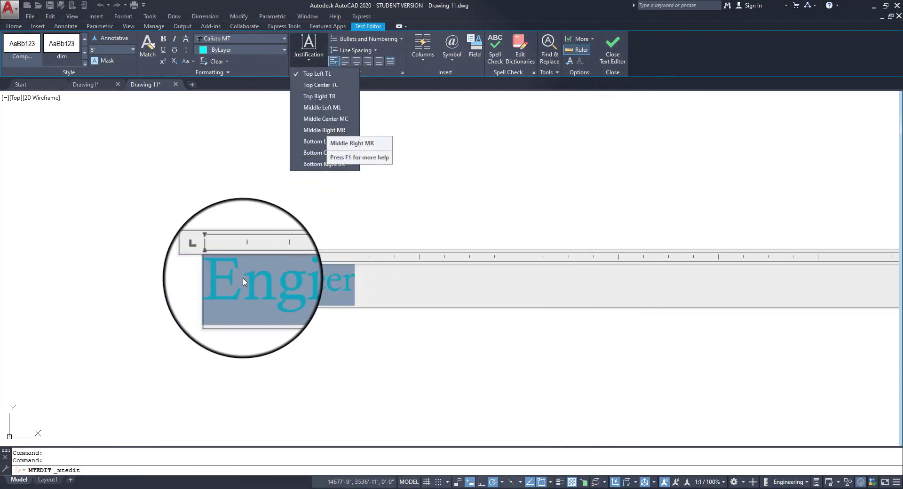
pyautogui.click(388, 206)
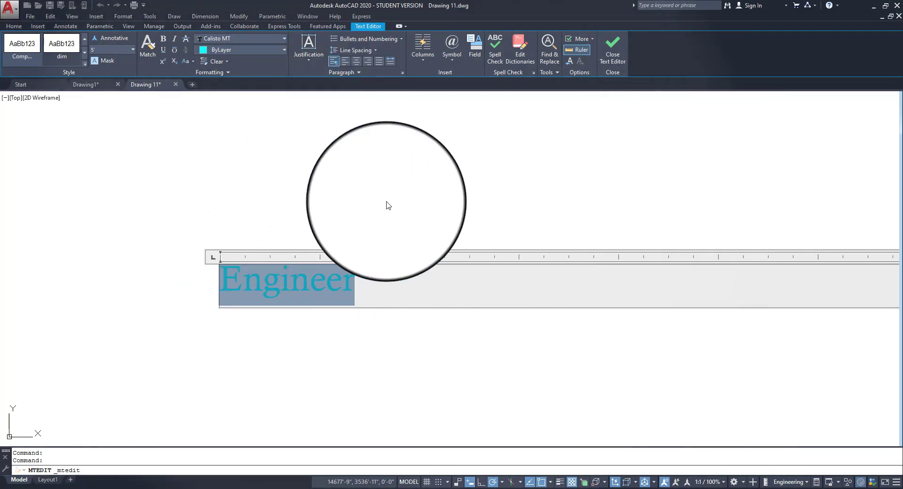
pyautogui.click(611, 56)
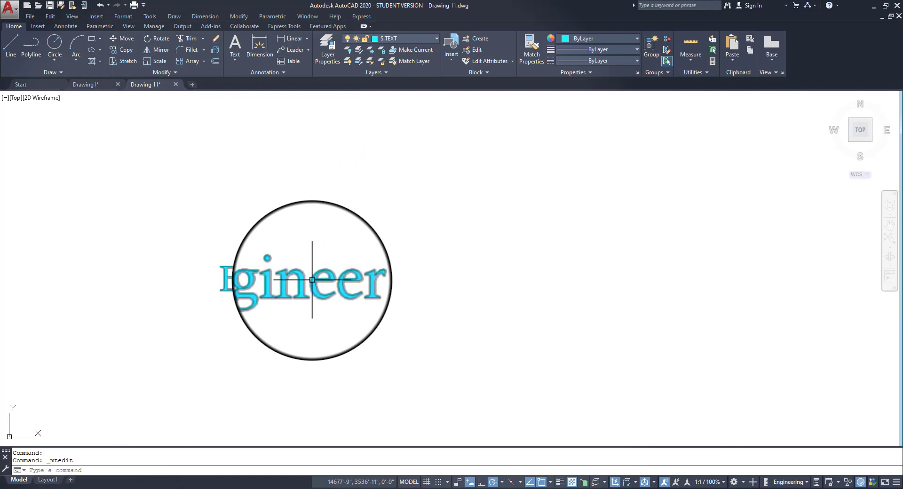
# Reopen the "Engineer" multiline text for editing and shrink its text box to slightly wider than the word
pyautogui.doubleClick(335, 285)
pyautogui.moveTo(500, 315); pyautogui.dragTo(258, 333, button='middle')
pyautogui.moveTo(794, 316); pyautogui.dragTo(231, 367)
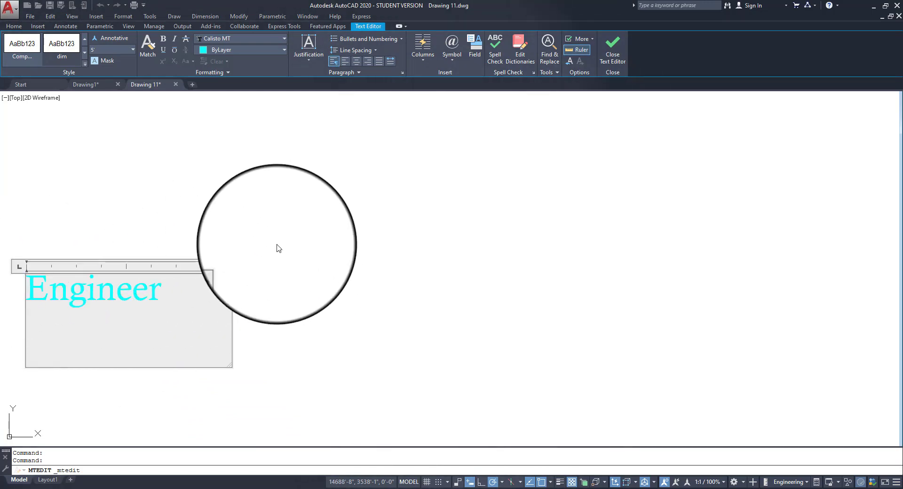
pyautogui.moveTo(278, 246)
pyautogui.mouseDown(button='middle')
pyautogui.moveTo(264, 252)
pyautogui.moveTo(627, 254)
pyautogui.mouseUp(button='middle')
pyautogui.scroll(4, 372, 318)
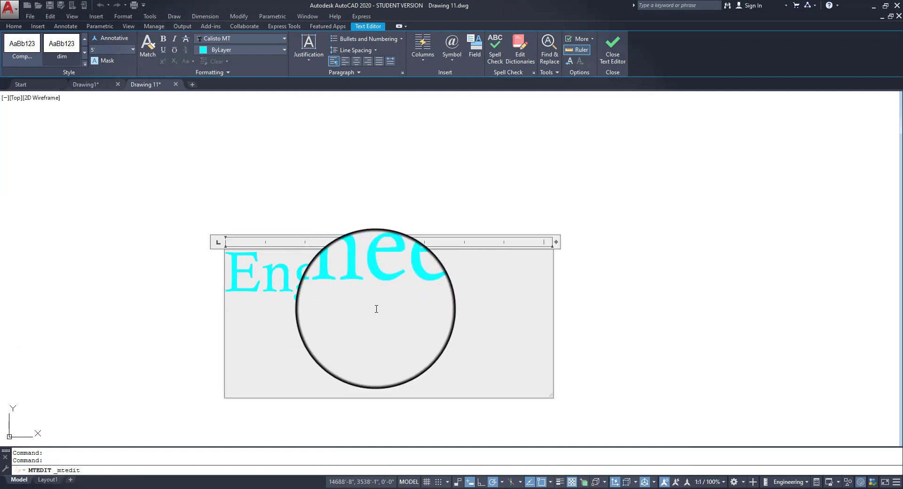
pyautogui.moveTo(419, 305); pyautogui.dragTo(446, 240, button='middle')
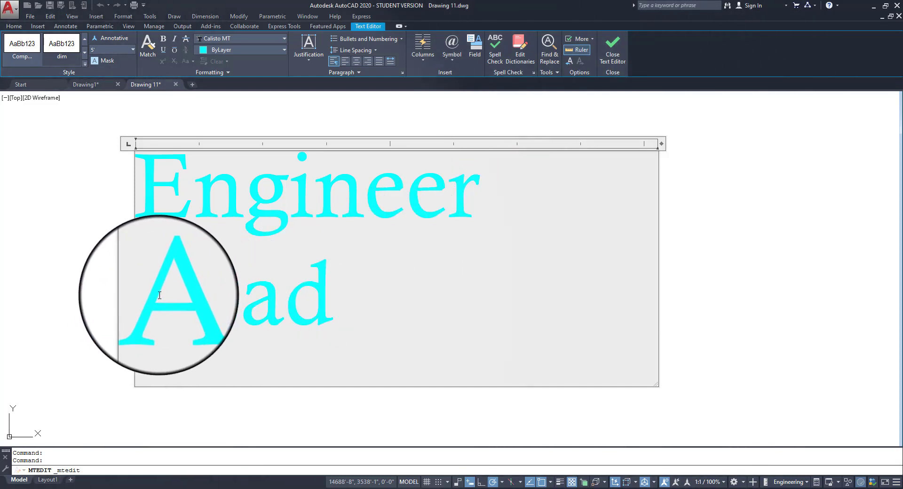
# Complete the engineer's name with its prefix on the second line and widen the text box
pyautogui.write('Md')
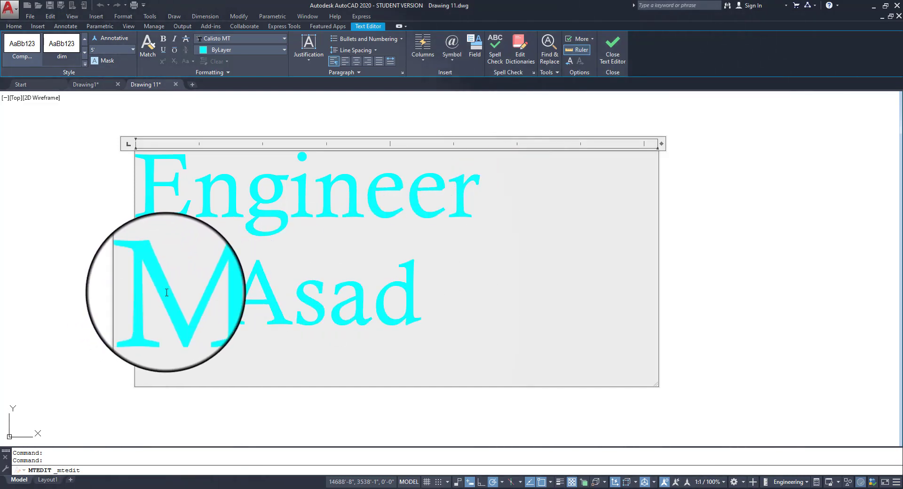
pyautogui.write('.')
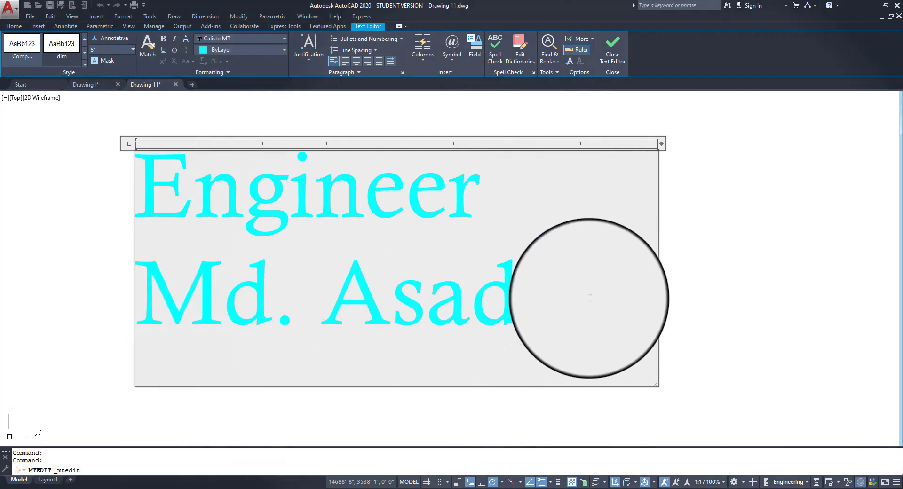
pyautogui.moveTo(658, 385); pyautogui.dragTo(794, 368)
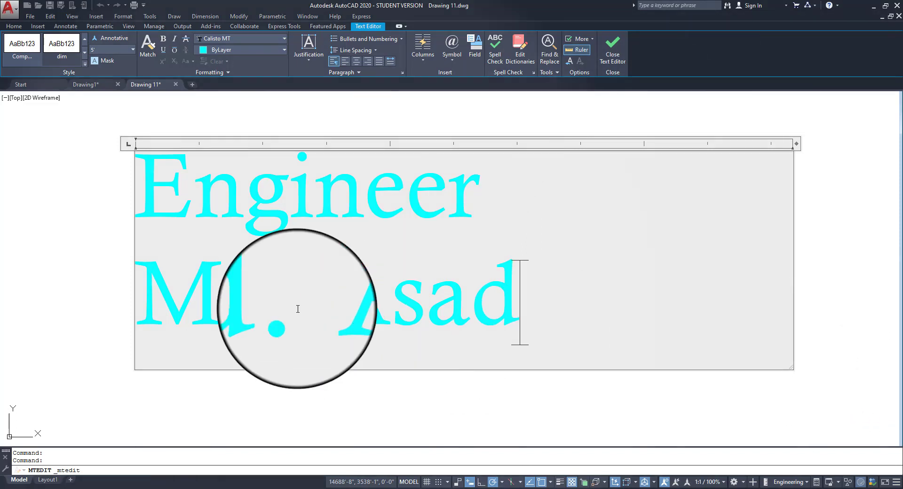
# Set the two-line text's justification to Top Center and enlarge the text box in both directions
pyautogui.click(381, 292)
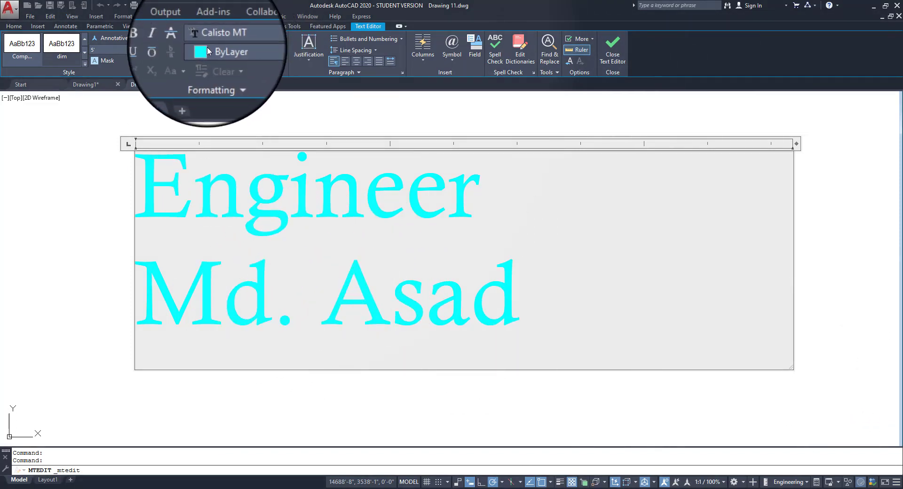
pyautogui.click(309, 58)
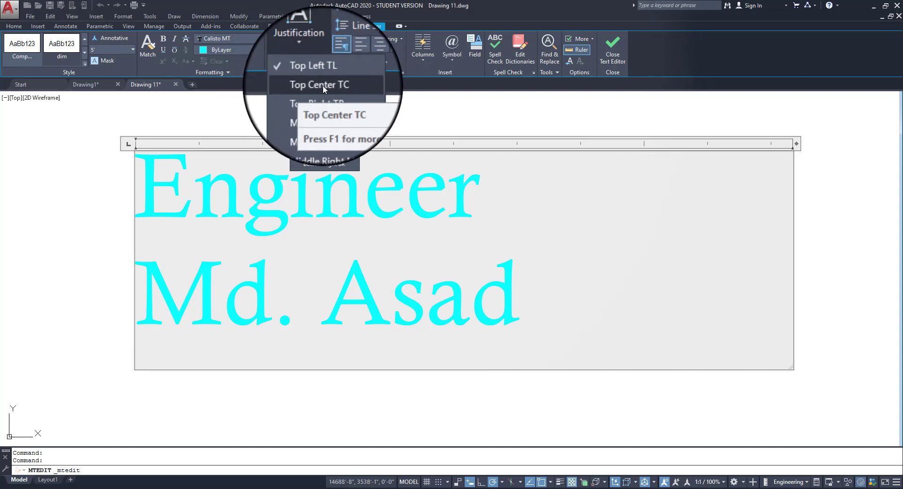
pyautogui.click(339, 85)
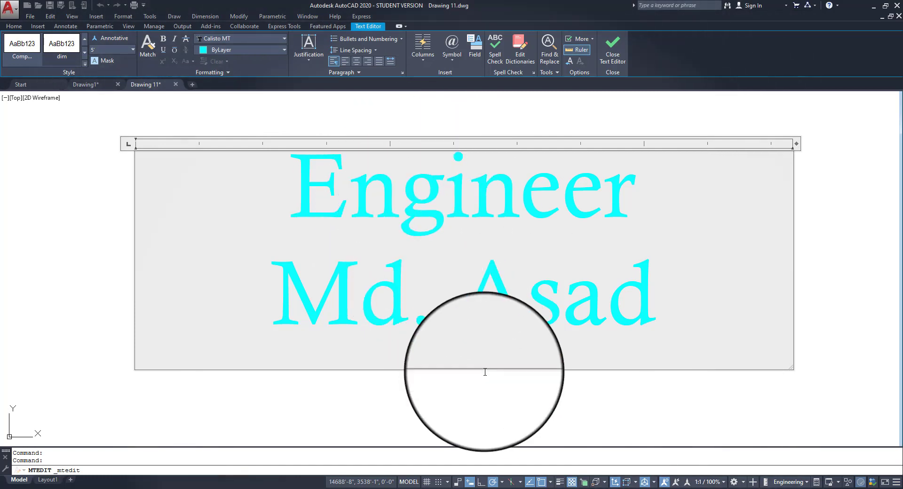
pyautogui.moveTo(791, 367); pyautogui.dragTo(809, 409)
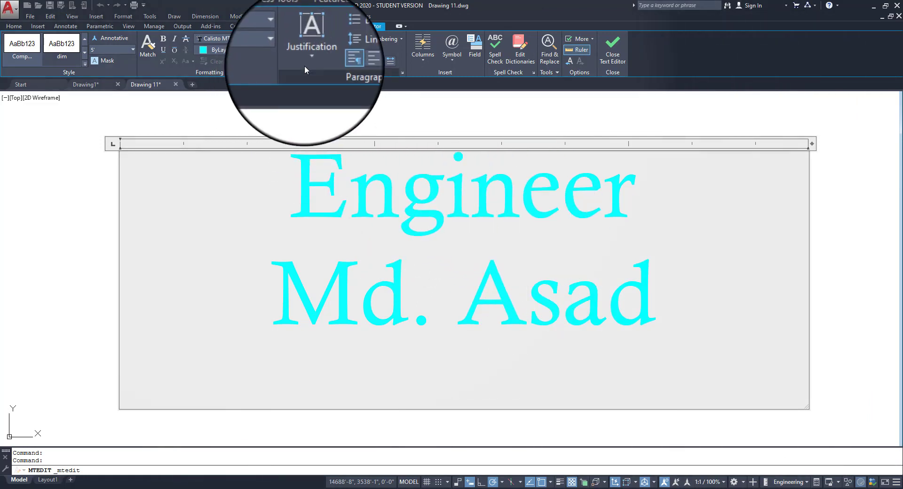
# Change the justification of the two-line text to Top Right
pyautogui.click(316, 61)
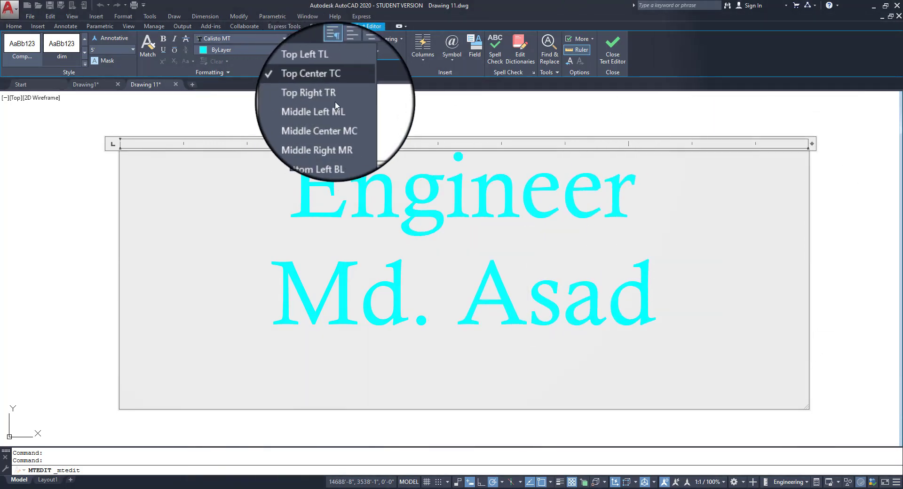
pyautogui.click(311, 97)
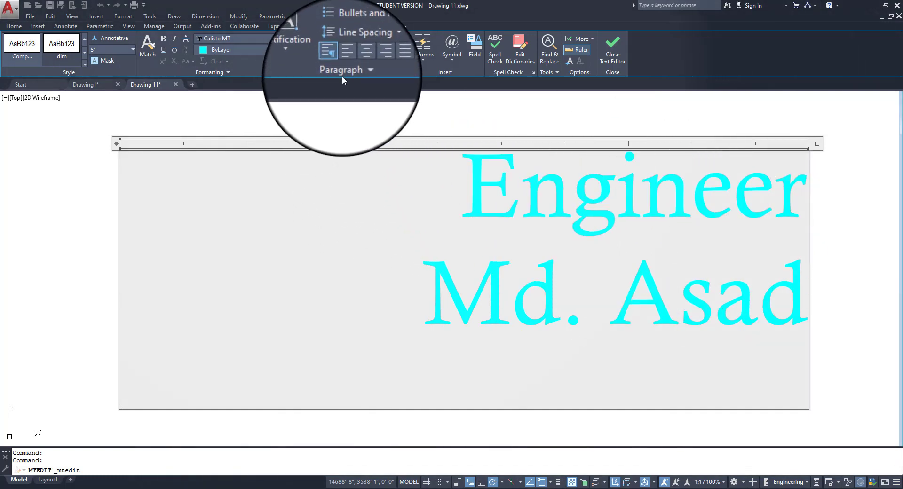
pyautogui.click(307, 57)
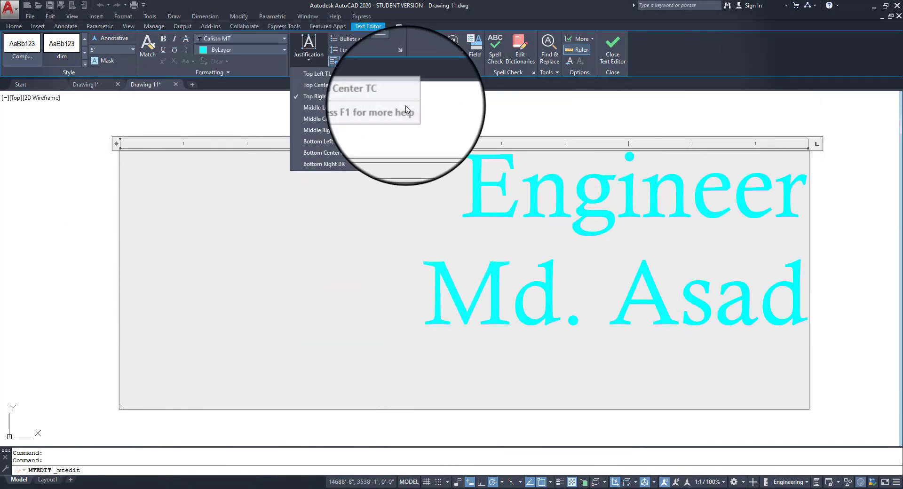
pyautogui.click(457, 198)
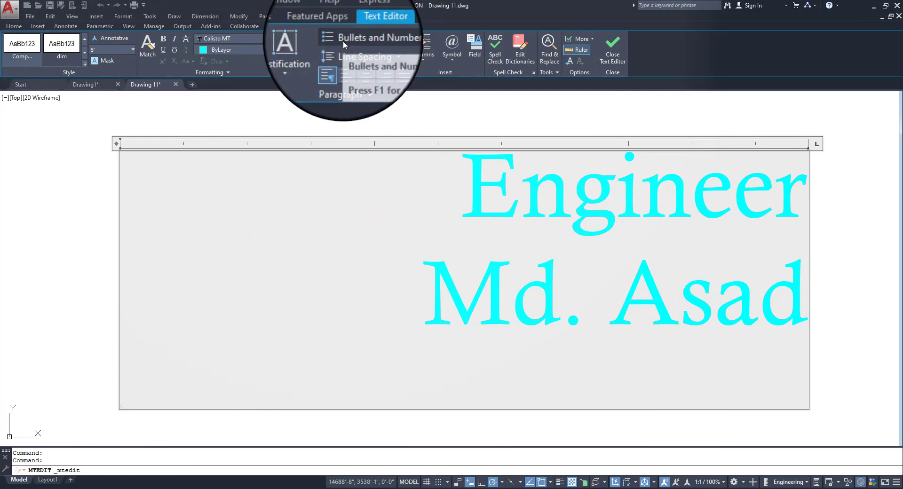
# Set the justification of the two-line text to Middle Left
pyautogui.click(310, 61)
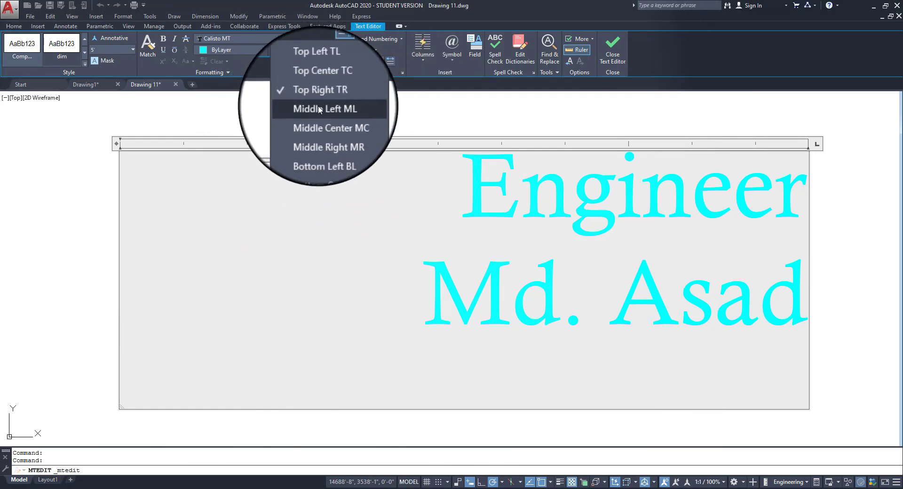
pyautogui.click(324, 76)
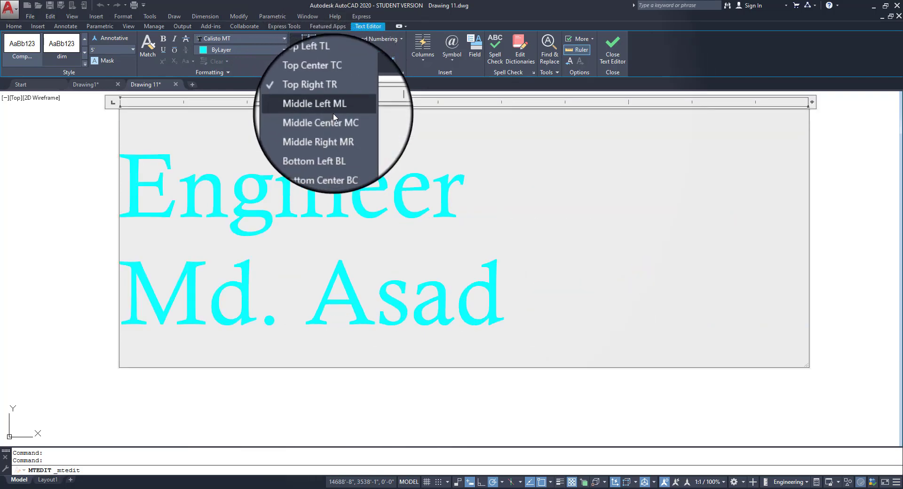
pyautogui.click(334, 117)
pyautogui.scroll(1, 316, 218)
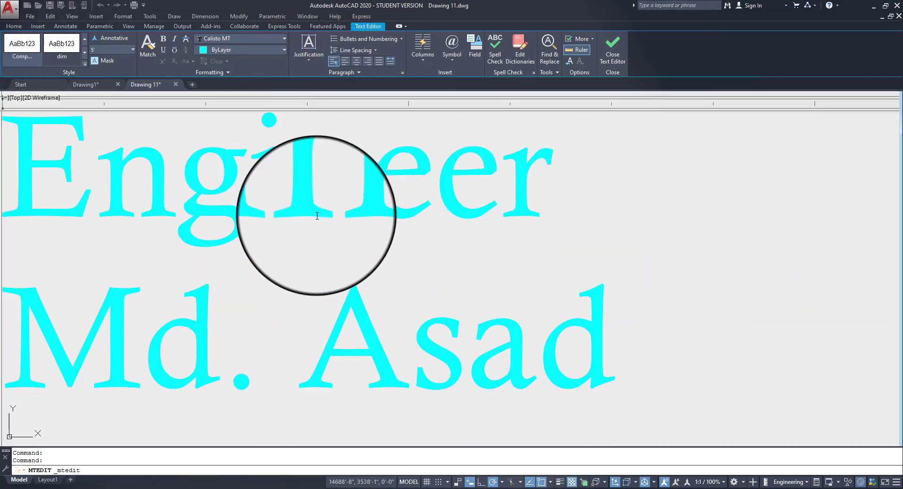
pyautogui.scroll(-4, 310, 212)
pyautogui.scroll(2, 310, 256)
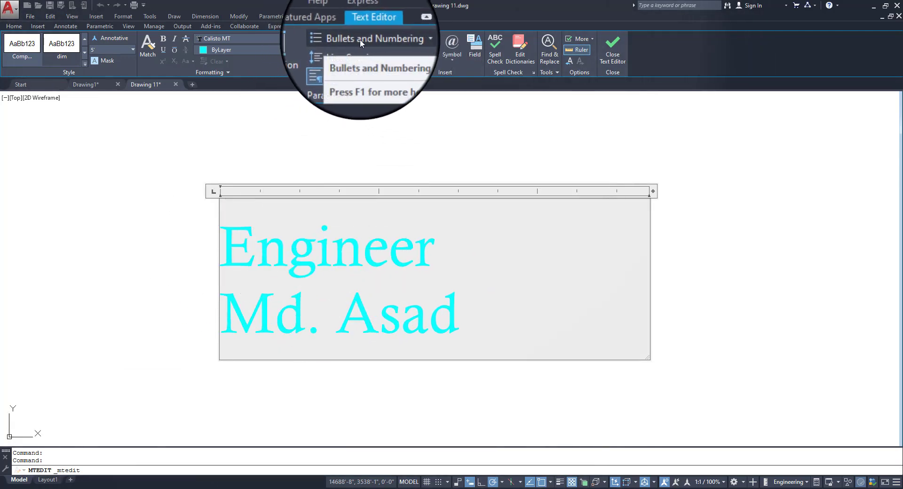
# Preview the bullets and numbering formats, including Lettered and Bulleted, on the "Engineer" line
pyautogui.click(402, 37)
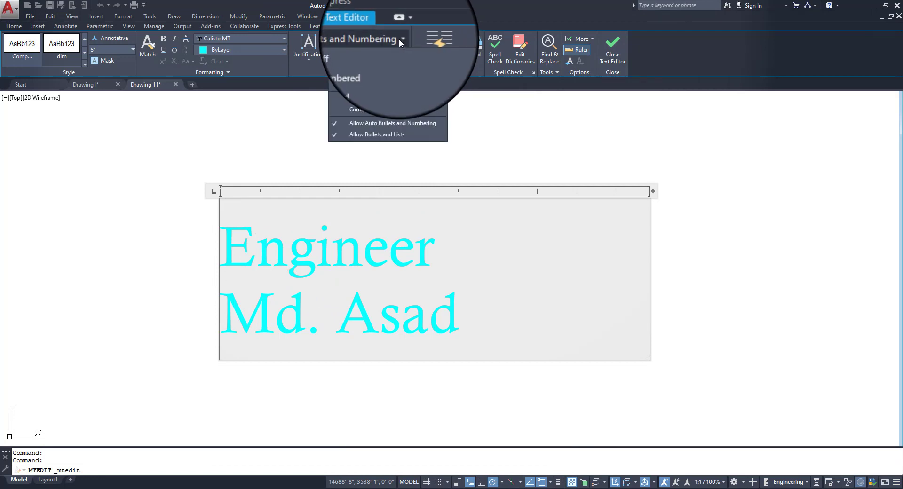
pyautogui.click(385, 66)
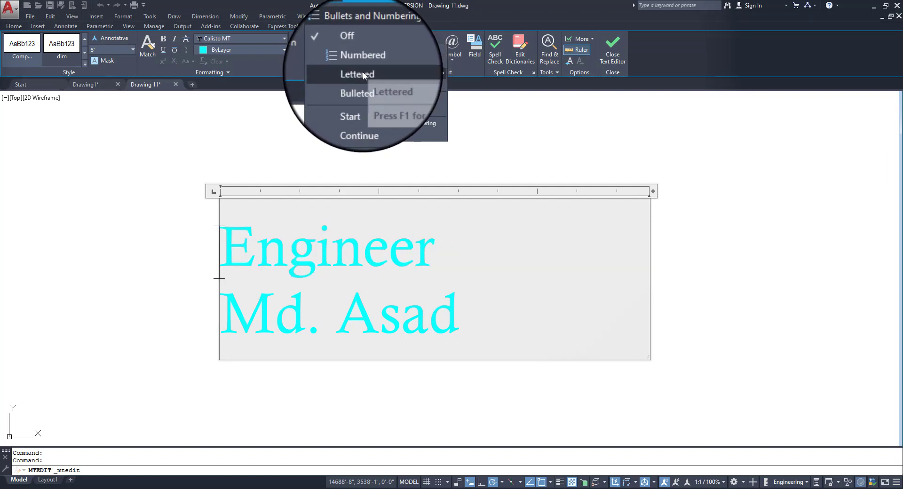
pyautogui.moveTo(400, 73)
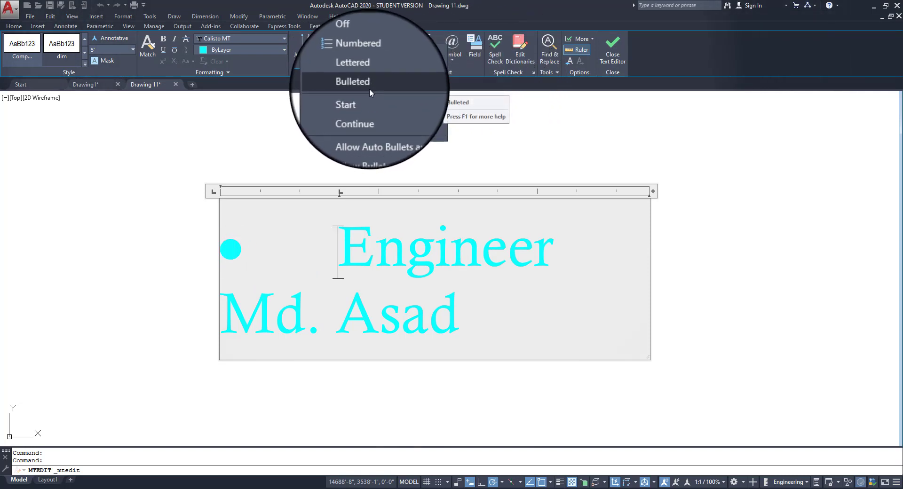
pyautogui.click(521, 116)
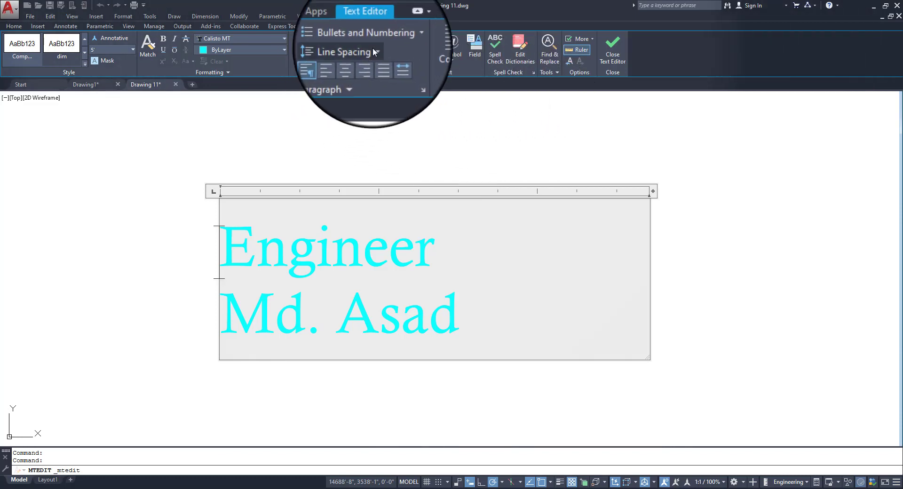
# Review the line spacing options, center-align the "Engineer" line, and place the cursor at the start of the name line
pyautogui.click(377, 48)
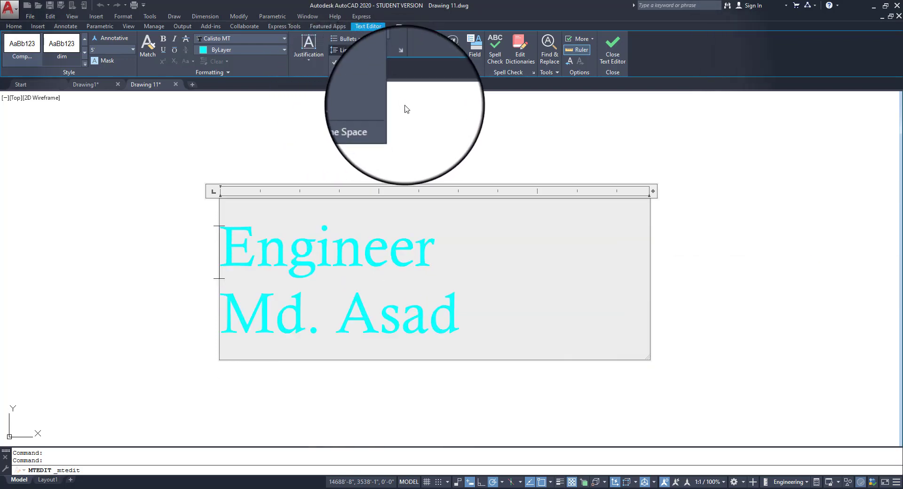
pyautogui.click(430, 126)
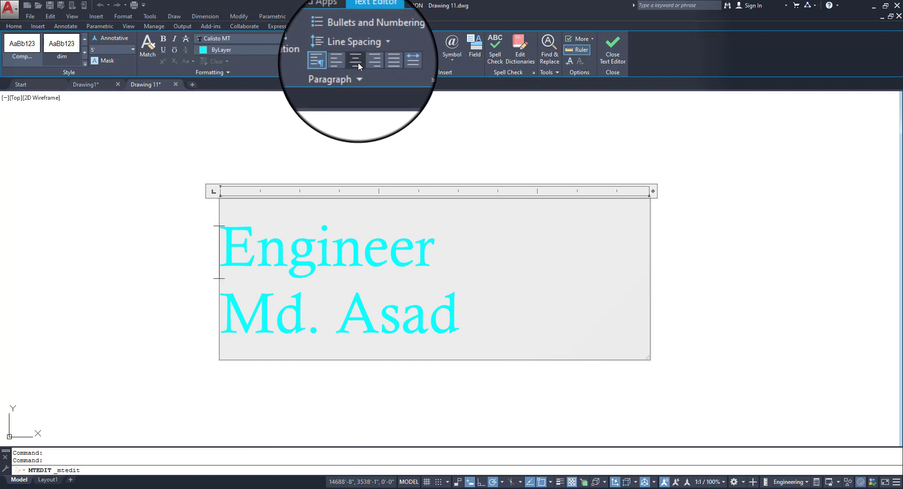
pyautogui.click(228, 312)
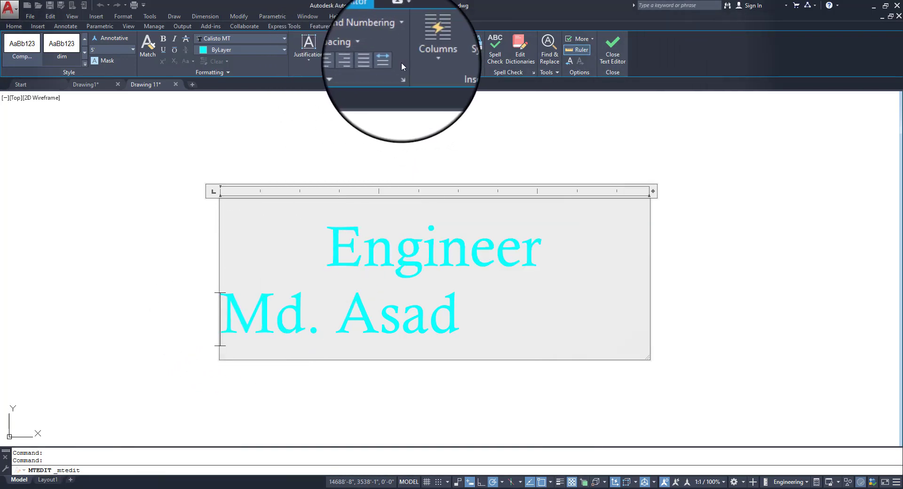
# Center-align the name line below "Engineer" and review the column options for the multiline text
pyautogui.click(358, 64)
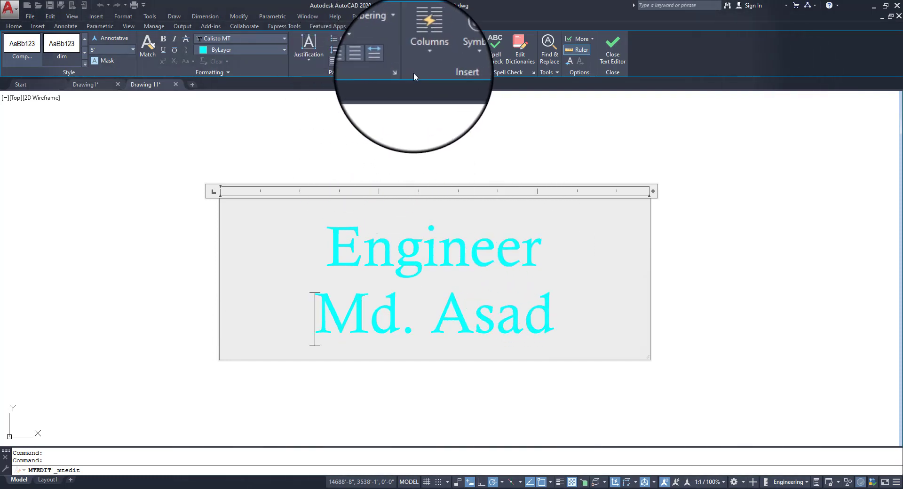
pyautogui.click(423, 59)
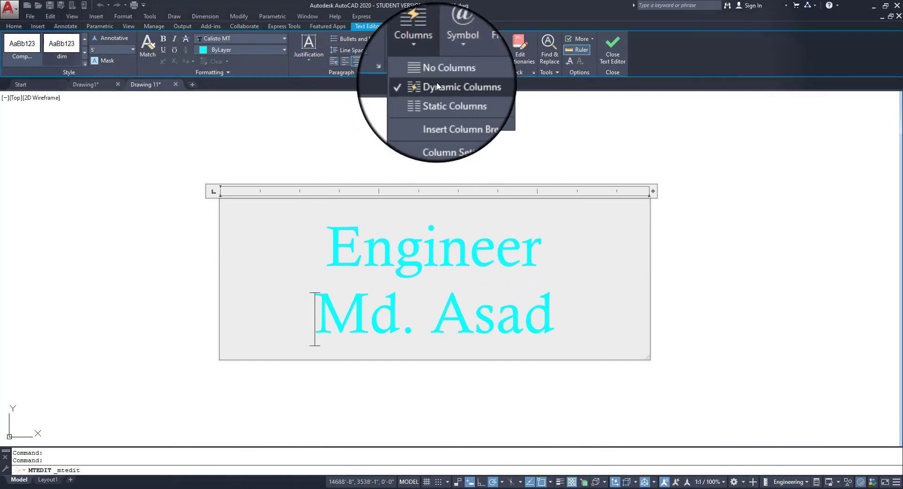
pyautogui.click(404, 287)
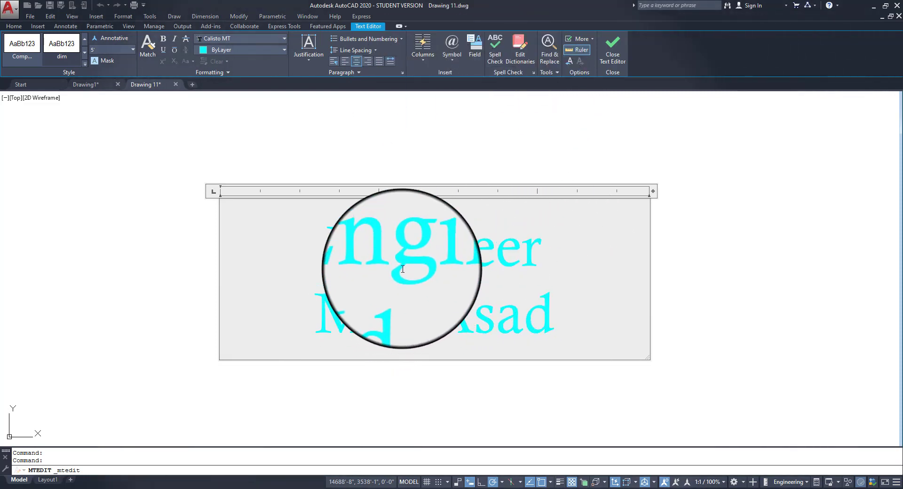
# Review the list of insertable symbols and place the cursor at the end of the "Engineer" line
pyautogui.click(452, 59)
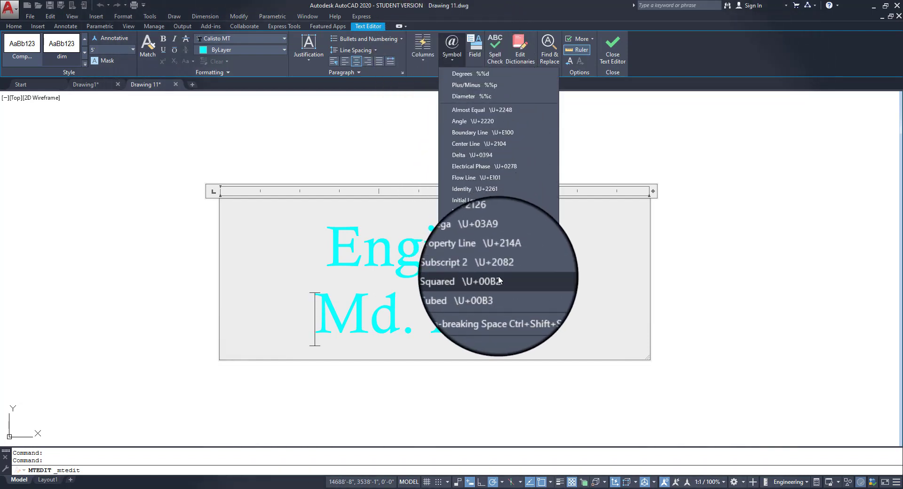
pyautogui.click(545, 264)
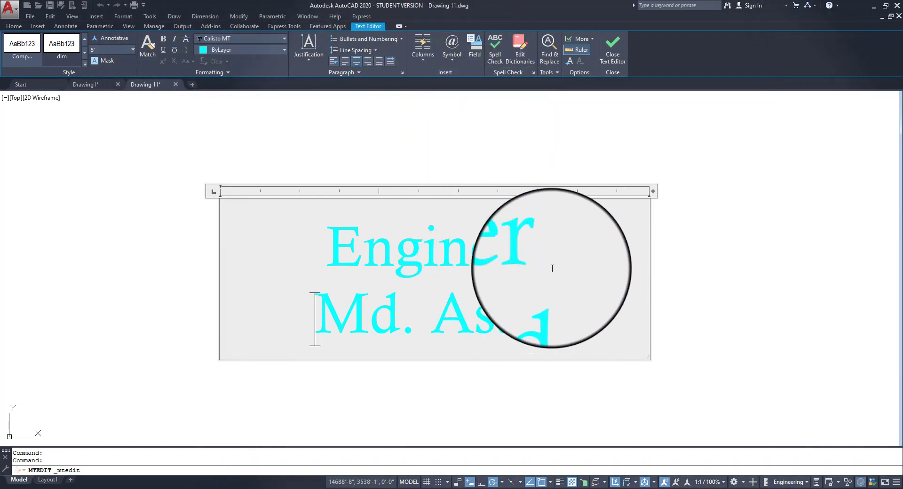
pyautogui.click(312, 243)
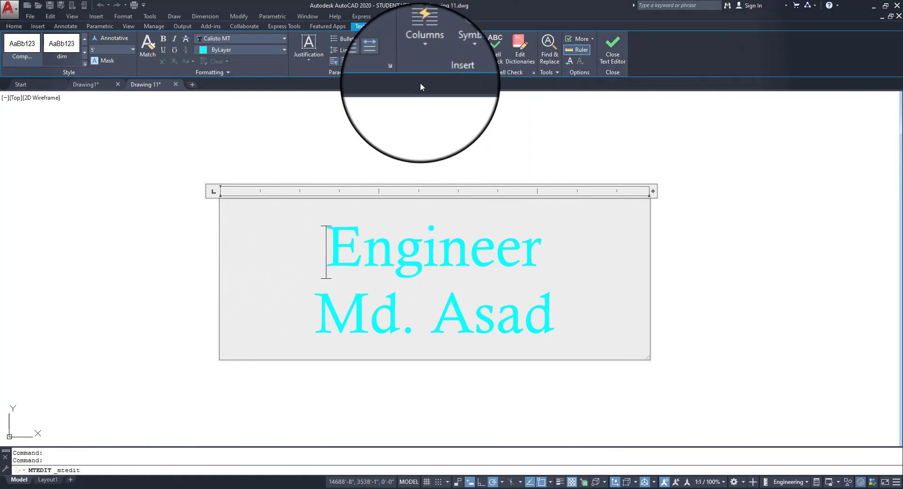
pyautogui.click(451, 58)
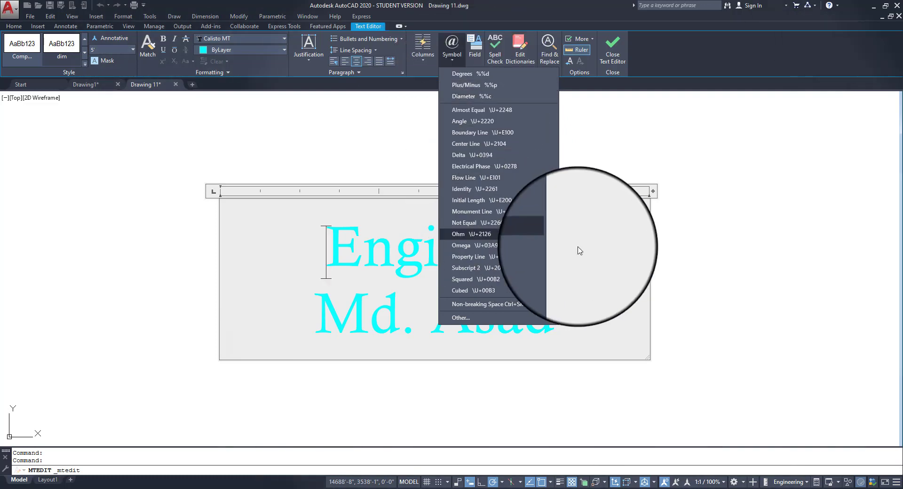
pyautogui.click(560, 252)
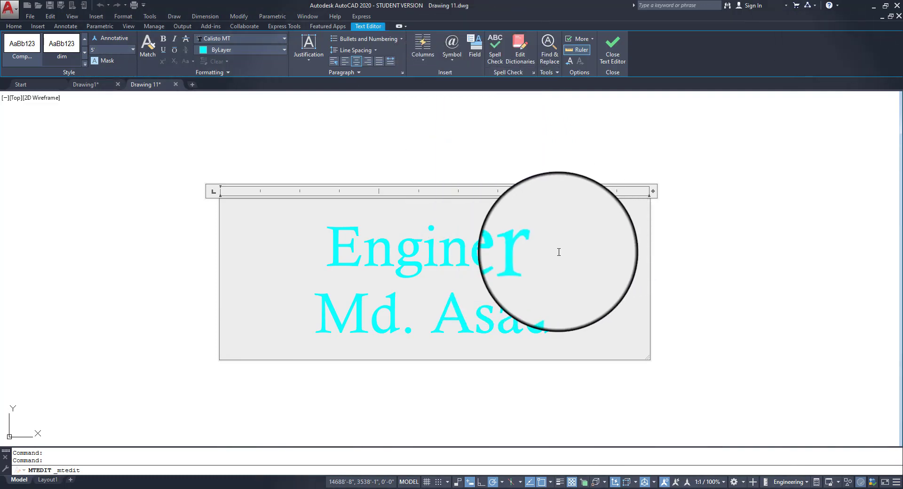
# Insert the Degrees, Plus/Minus and Diameter symbols after "Engineer"
pyautogui.click(450, 67)
pyautogui.click(486, 74)
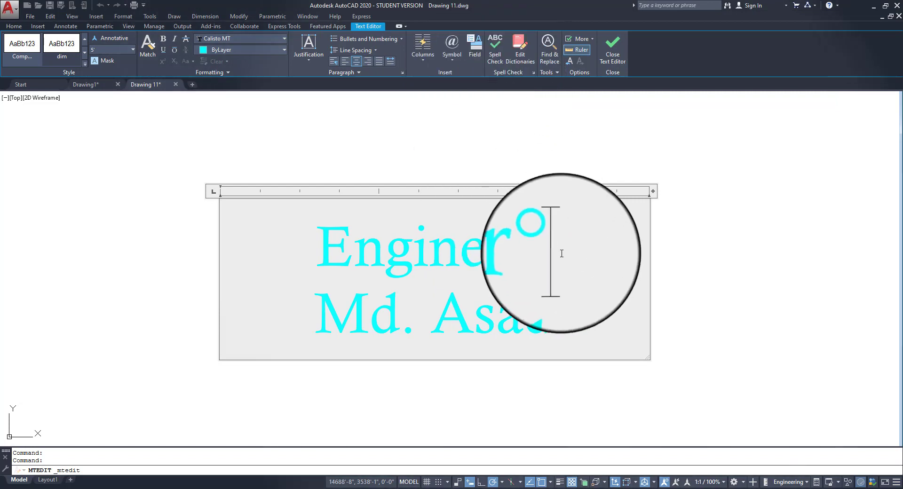
pyautogui.moveTo(535, 233); pyautogui.dragTo(557, 239)
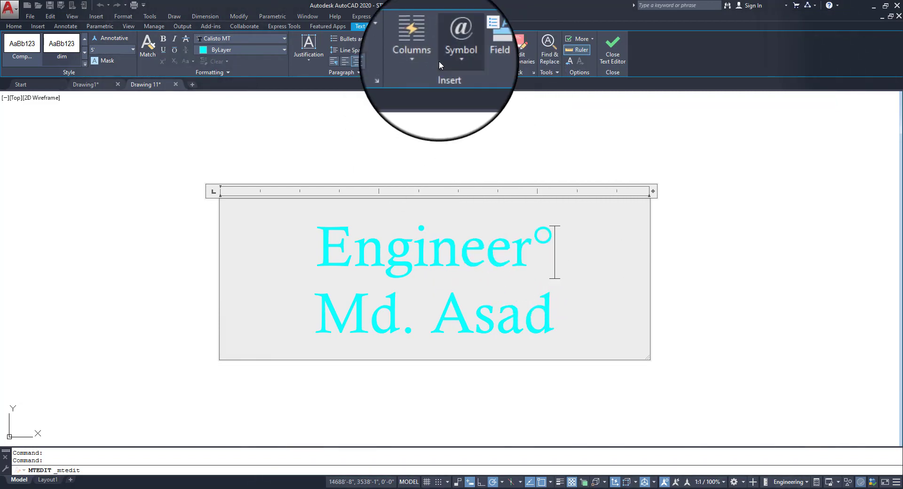
pyautogui.click(452, 60)
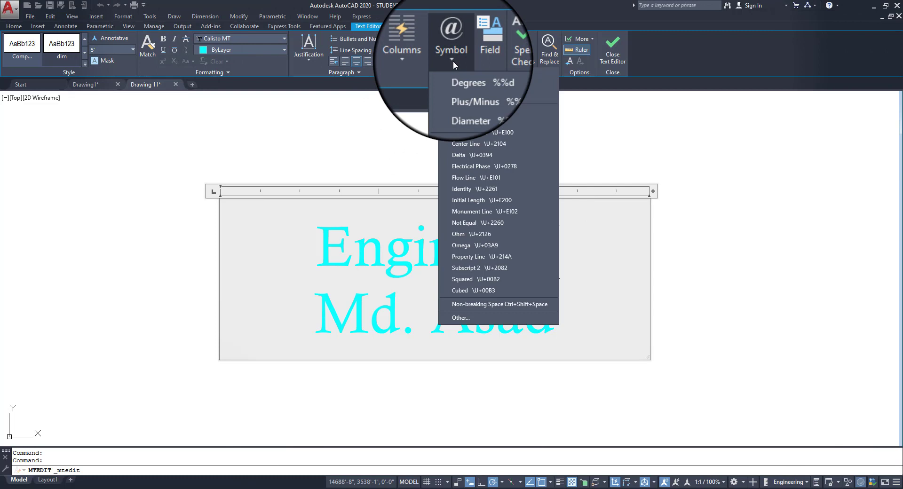
pyautogui.click(493, 86)
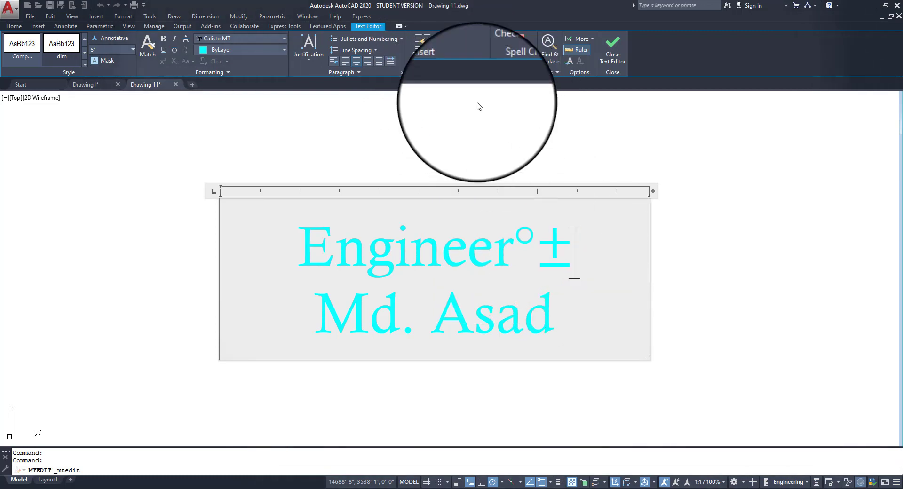
pyautogui.click(452, 60)
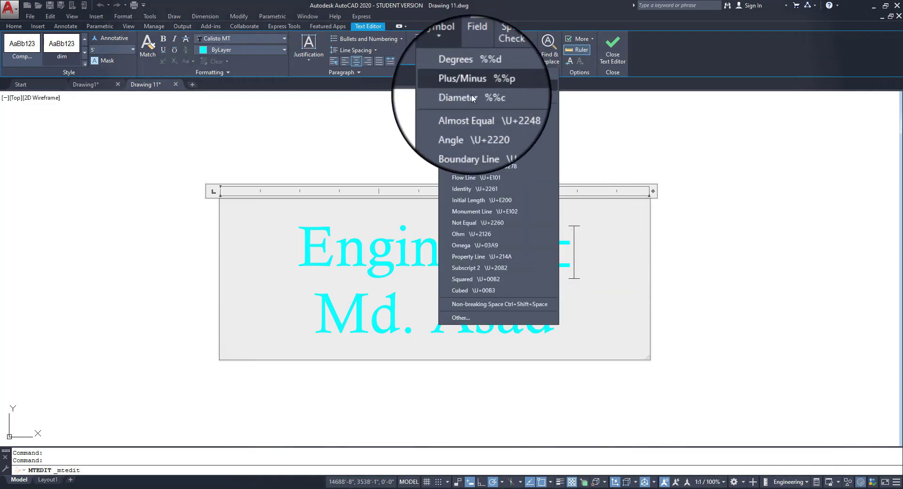
pyautogui.click(462, 97)
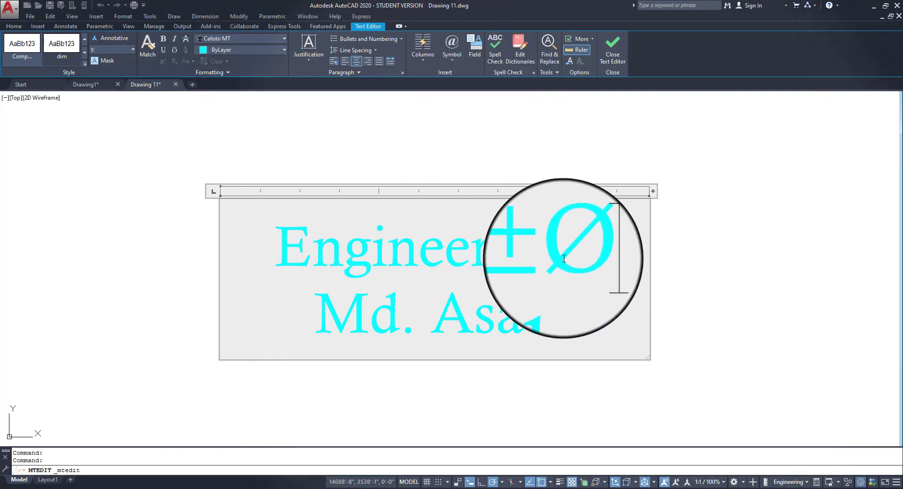
# Browse the other available symbols in the Character Map with the Arial font, including the Arabic letters, and close it
pyautogui.click(452, 61)
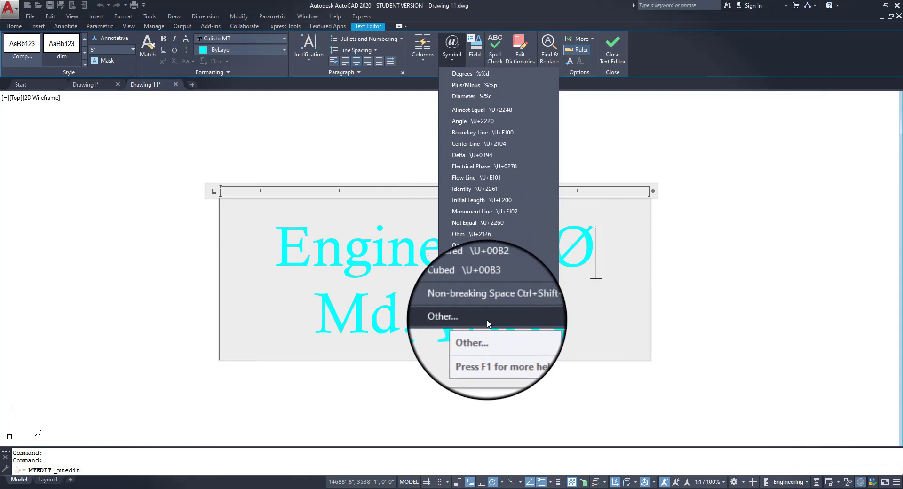
pyautogui.click(487, 323)
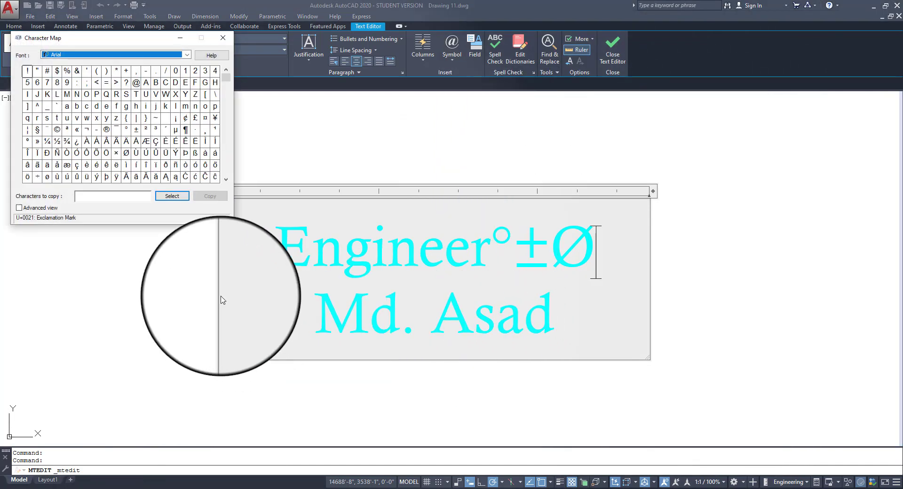
pyautogui.moveTo(108, 39); pyautogui.dragTo(382, 130)
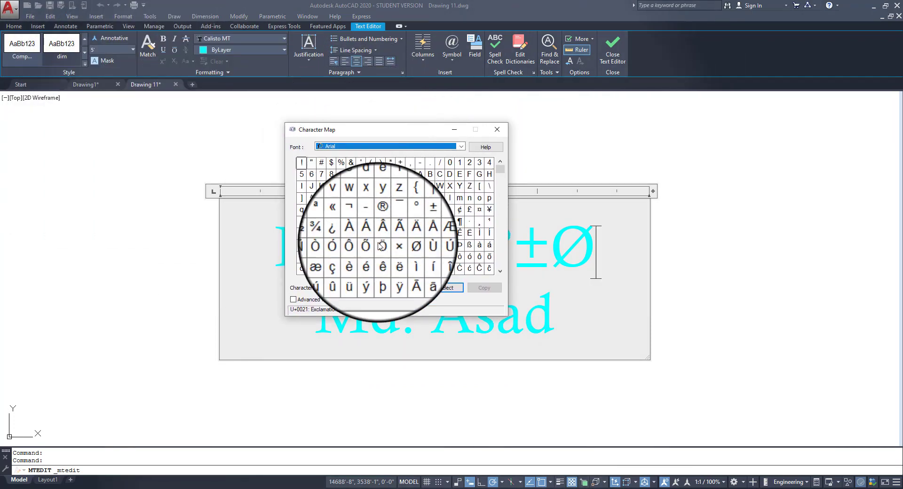
pyautogui.click(381, 245)
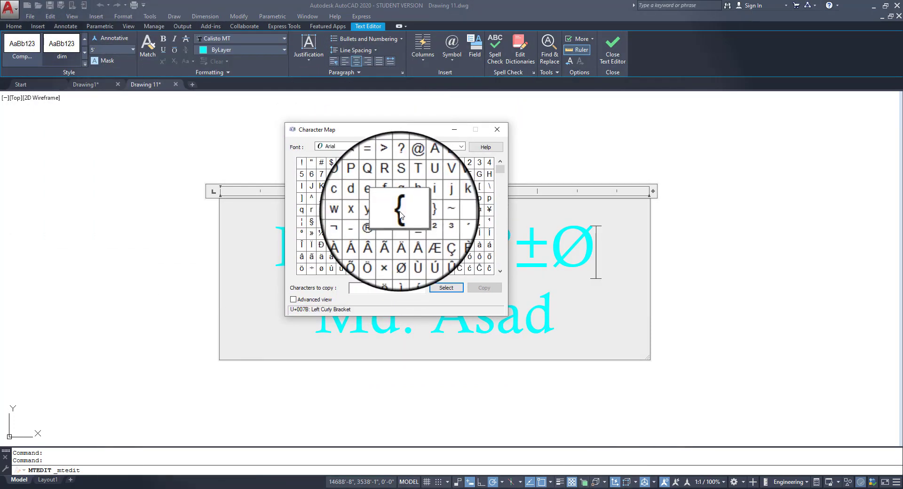
pyautogui.moveTo(500, 174); pyautogui.dragTo(499, 212)
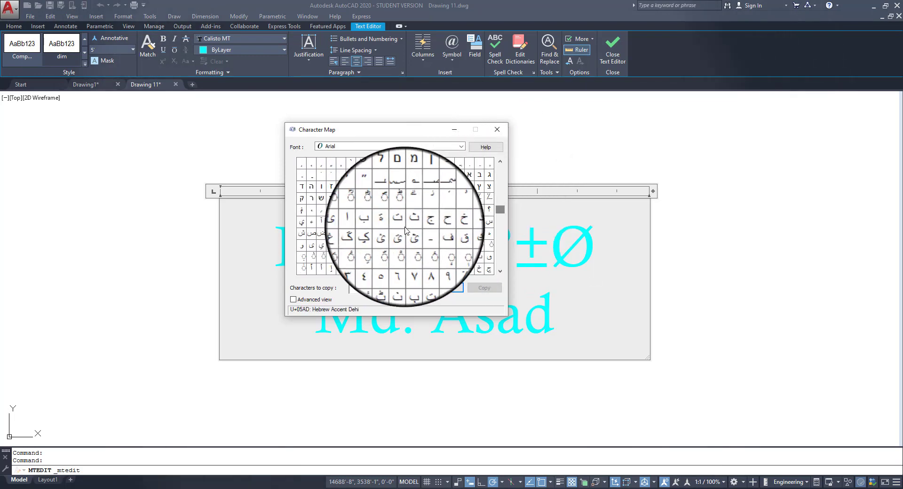
pyautogui.click(371, 221)
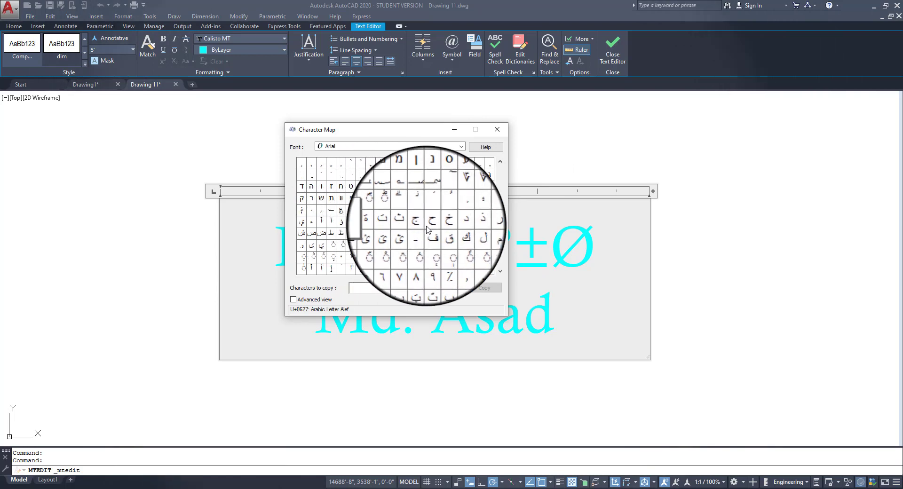
pyautogui.click(437, 220)
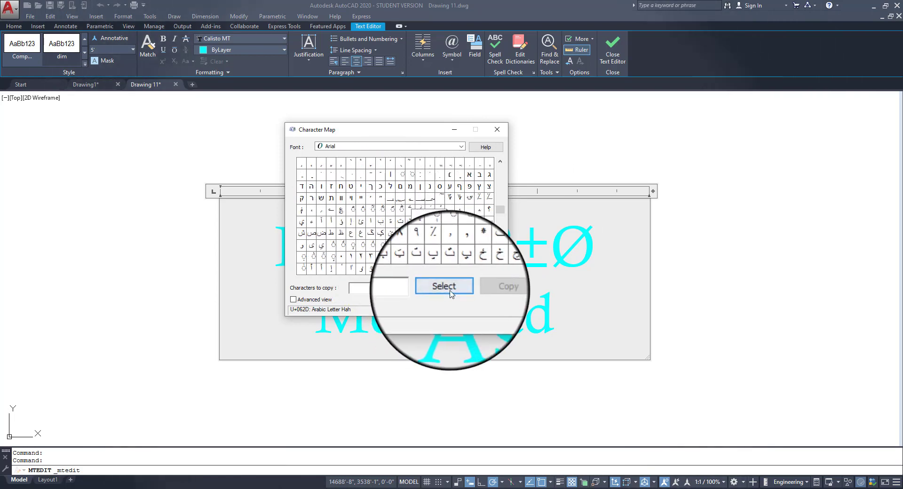
pyautogui.click(498, 129)
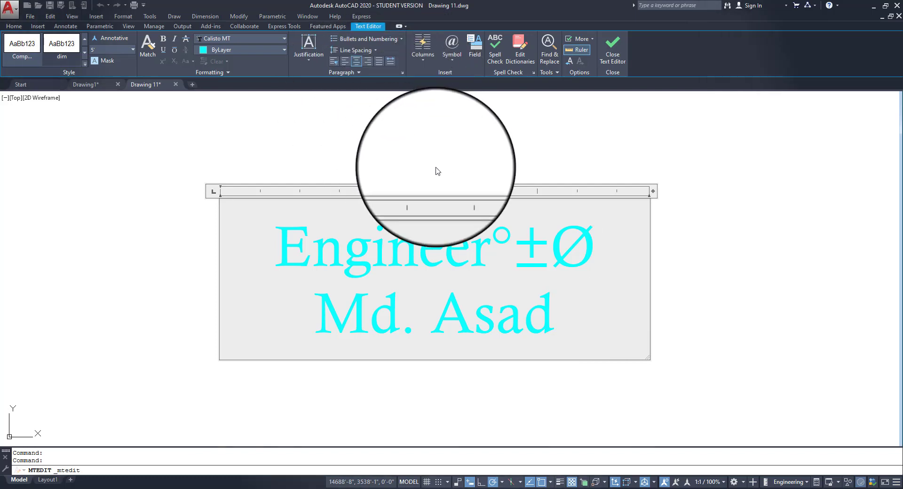
# Remove the three symbols after "Engineer" and try superscript formatting on the whole word
pyautogui.click(454, 60)
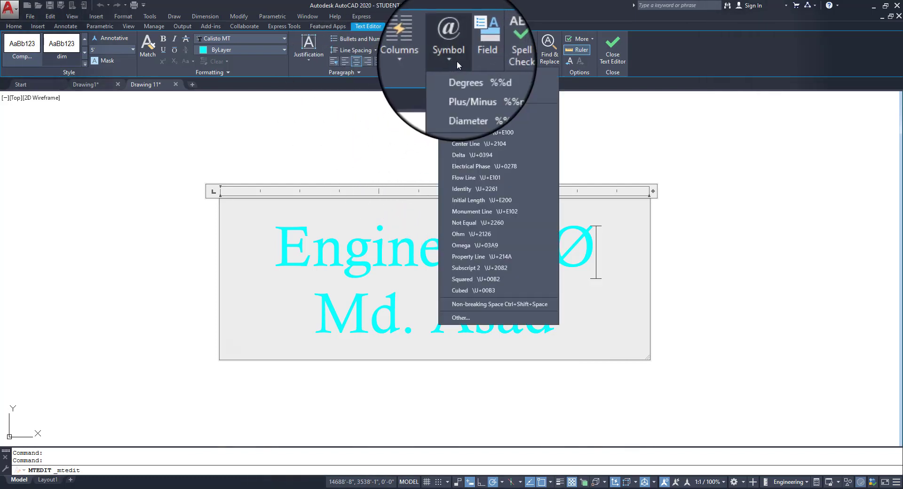
pyautogui.click(653, 124)
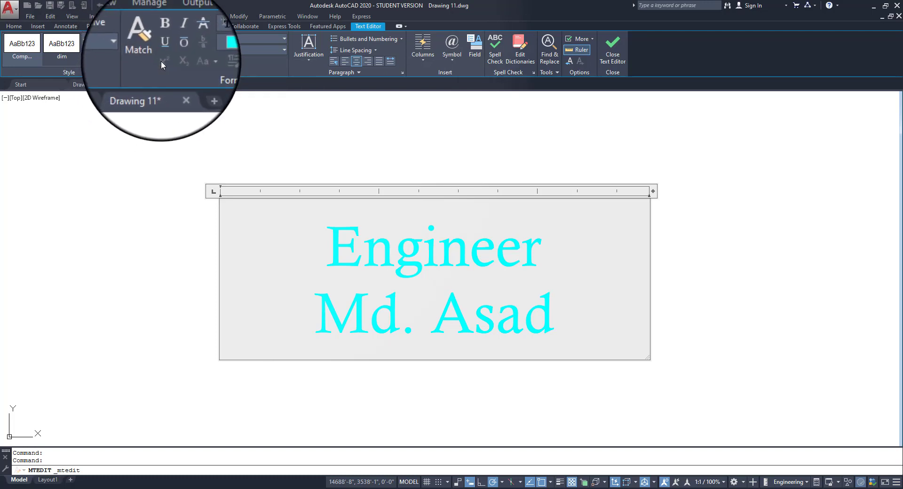
pyautogui.moveTo(548, 256); pyautogui.dragTo(329, 232)
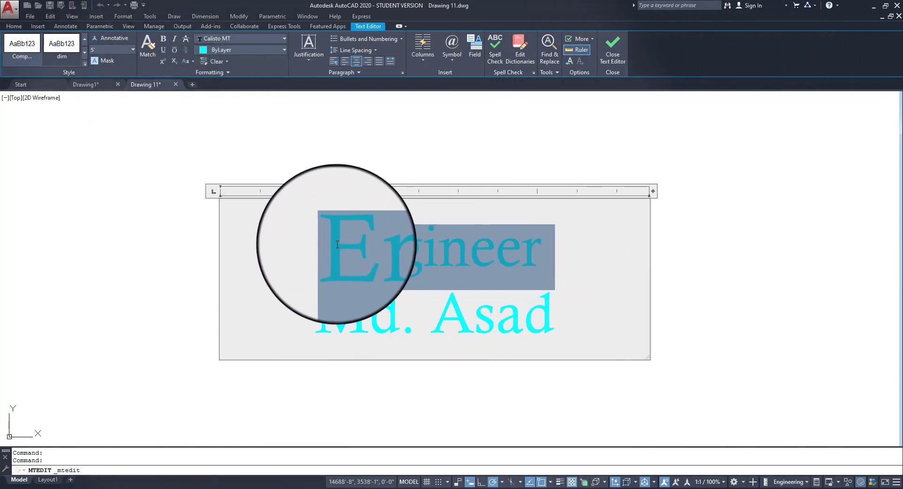
pyautogui.click(162, 61)
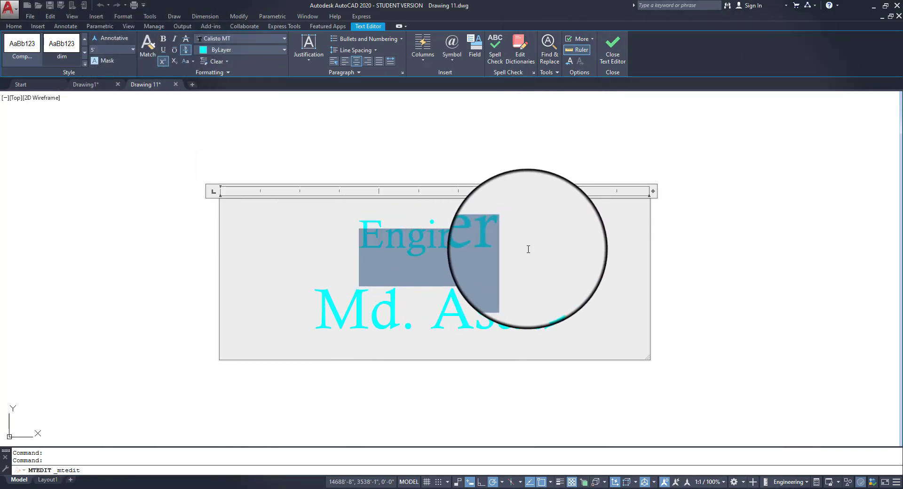
pyautogui.click(548, 249)
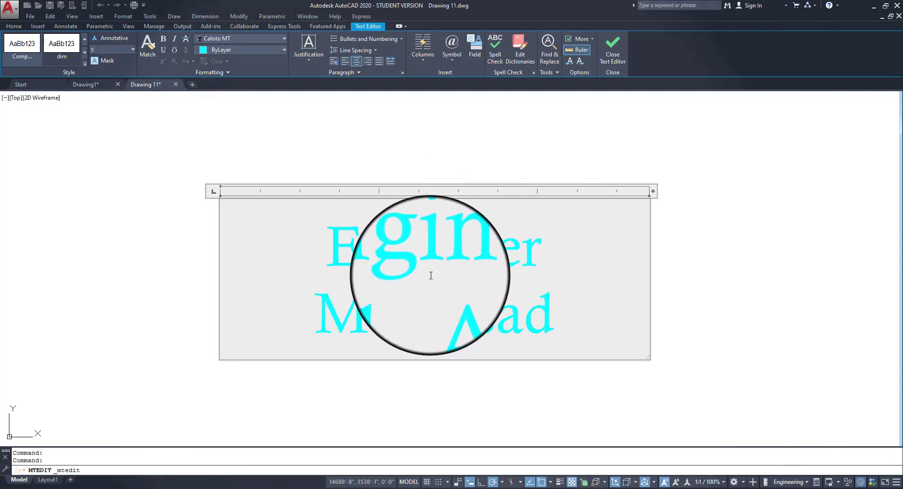
# Add a 2 directly after "Engineer" and format the digit as superscript
pyautogui.write('2')
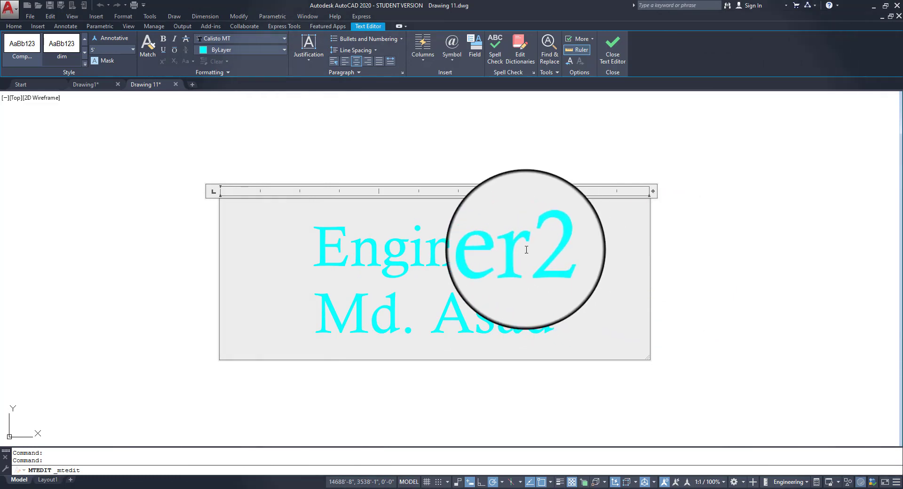
pyautogui.hotkey('shift', 'Left')
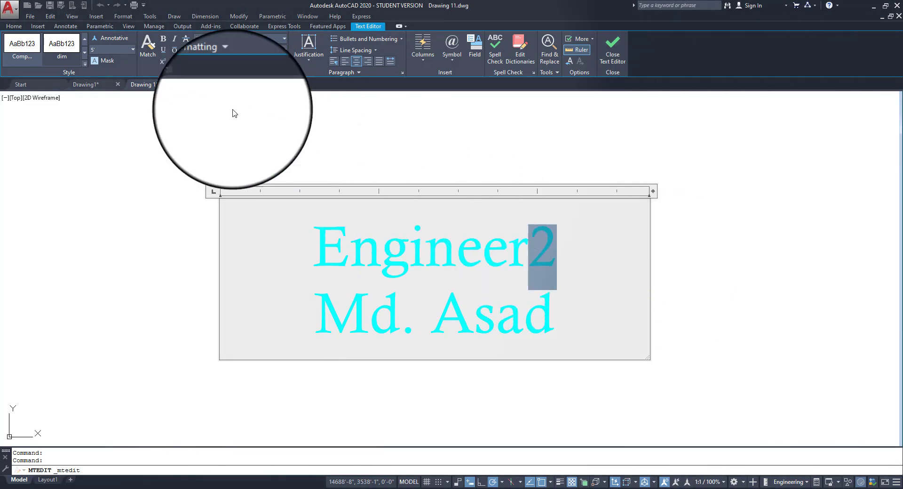
pyautogui.click(162, 61)
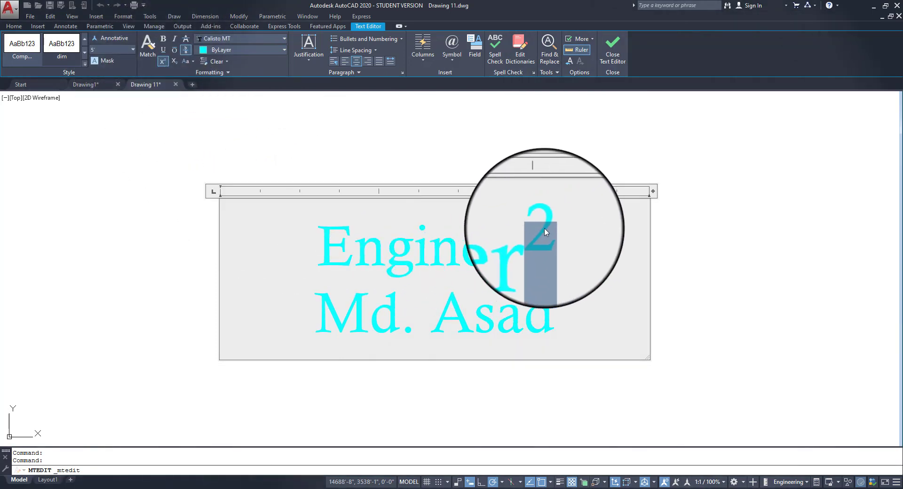
# Change the 2 after "Engineer" from superscript to subscript
pyautogui.click(553, 251)
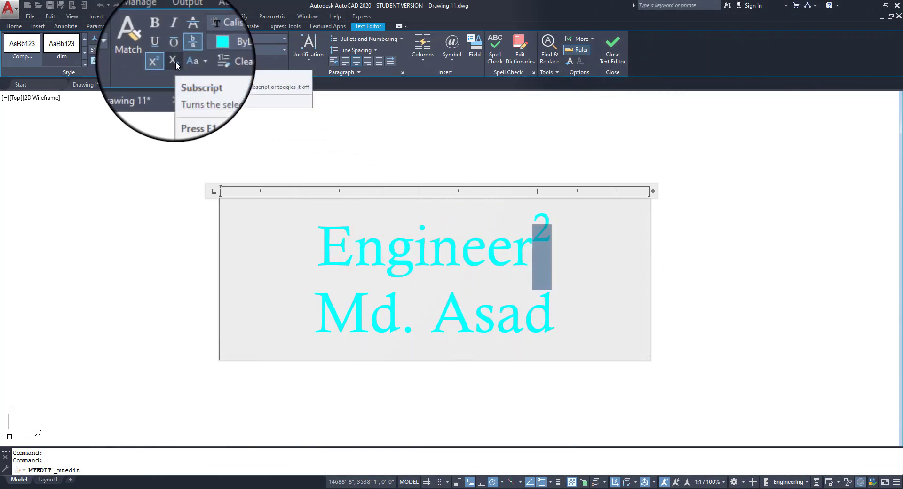
pyautogui.click(574, 264)
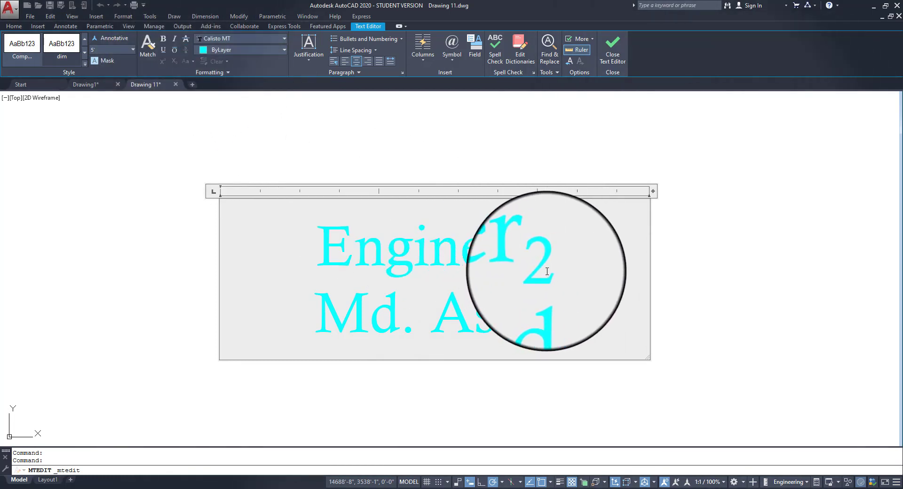
# Format the whole "Engineer" line, including its subscript 2, as bold, italic, struck through, underlined and overlined
pyautogui.moveTo(544, 272); pyautogui.dragTo(539, 264)
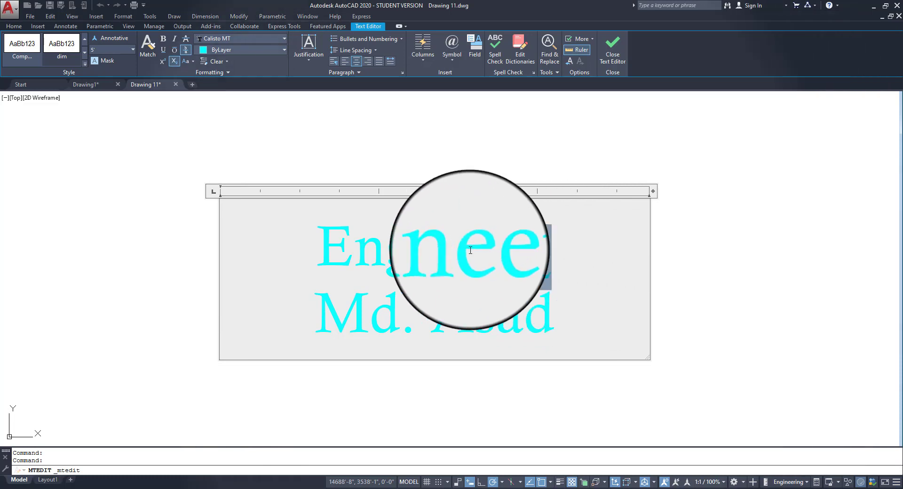
pyautogui.click(459, 235)
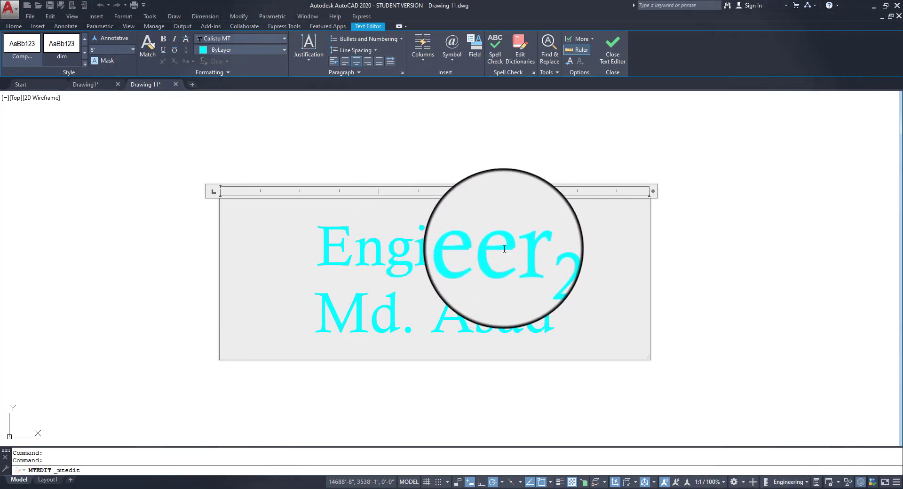
pyautogui.moveTo(546, 264); pyautogui.dragTo(301, 236)
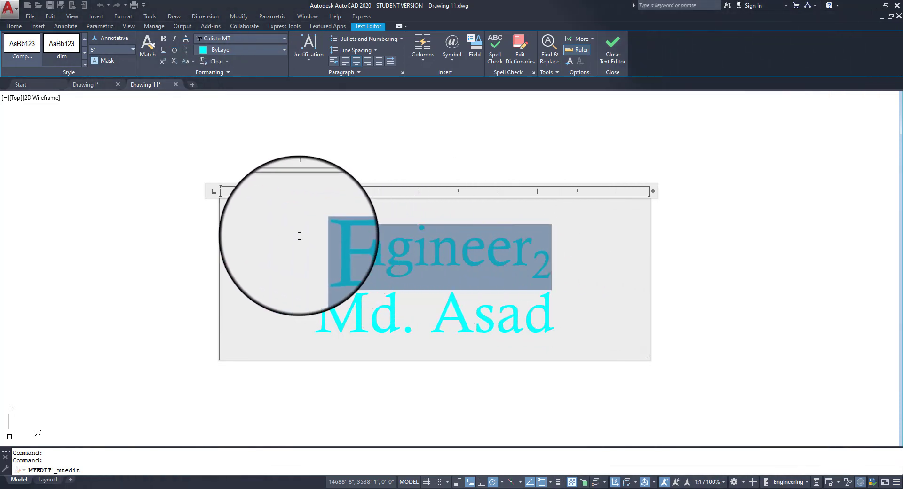
pyautogui.click(163, 40)
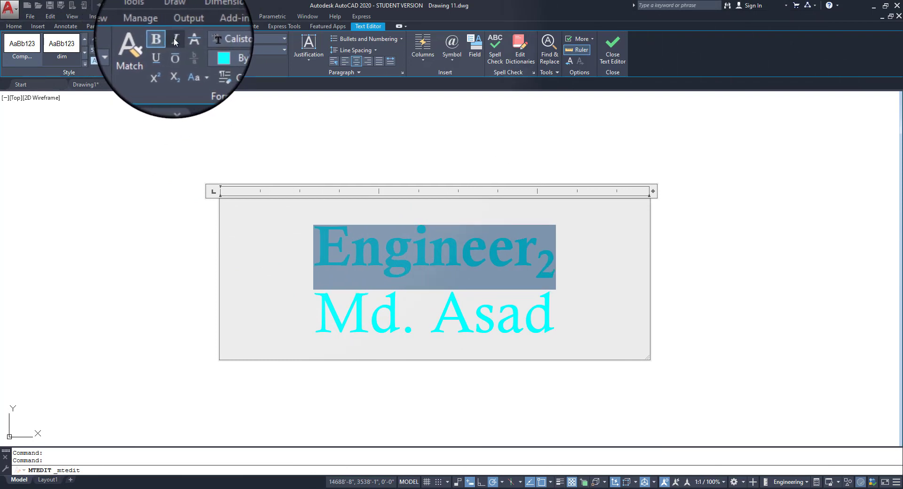
pyautogui.click(175, 41)
pyautogui.click(186, 40)
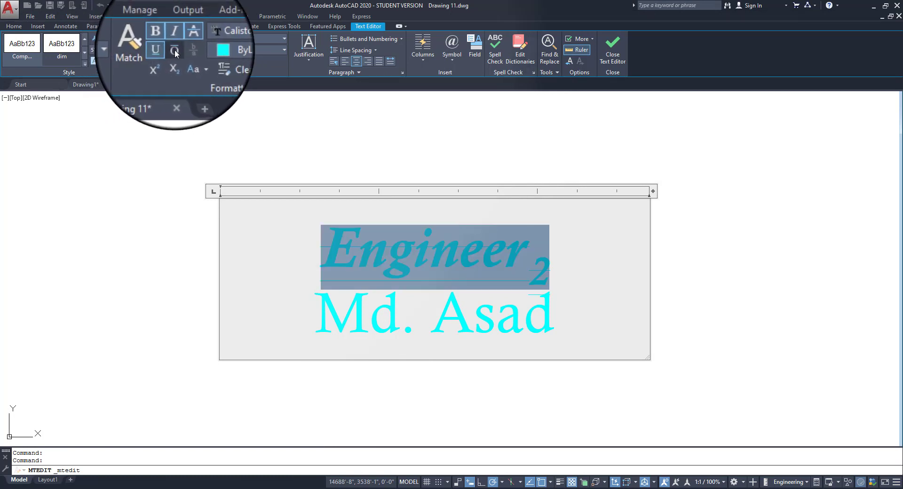
pyautogui.click(175, 50)
# Delete the subscript 2 after "Engineer" and finish editing the multiline text
pyautogui.click(536, 300)
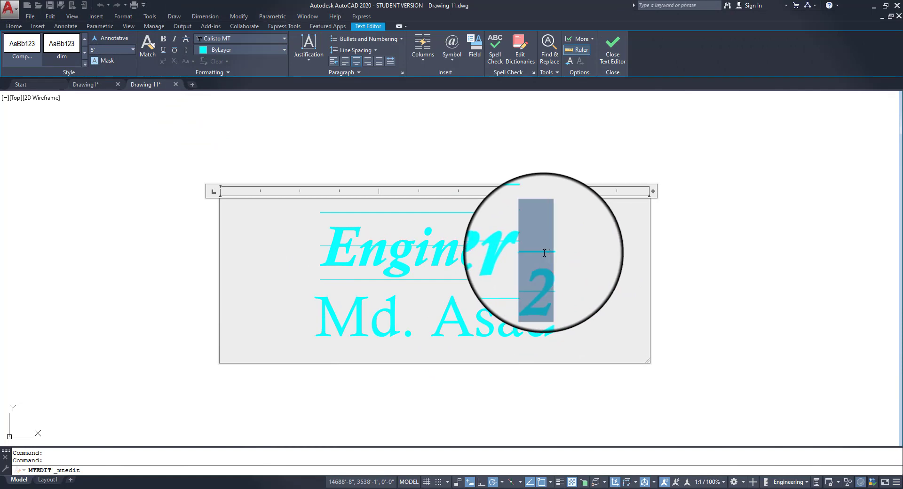
pyautogui.moveTo(544, 253); pyautogui.dragTo(347, 253)
pyautogui.click(601, 266)
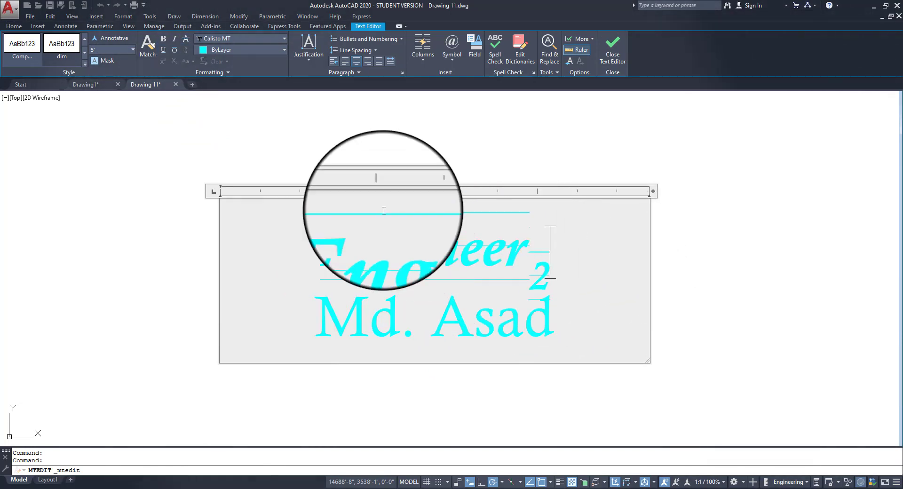
pyautogui.moveTo(529, 254); pyautogui.dragTo(627, 258)
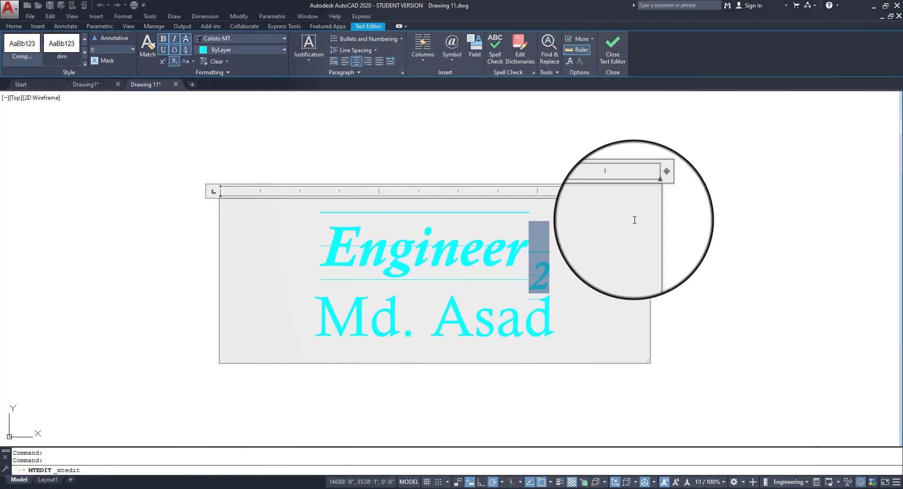
pyautogui.click(550, 279)
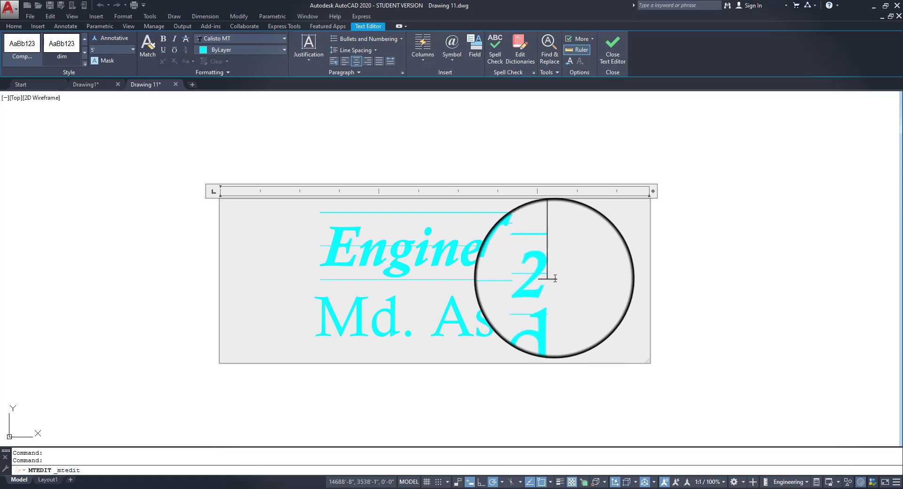
pyautogui.press('BackSpace')
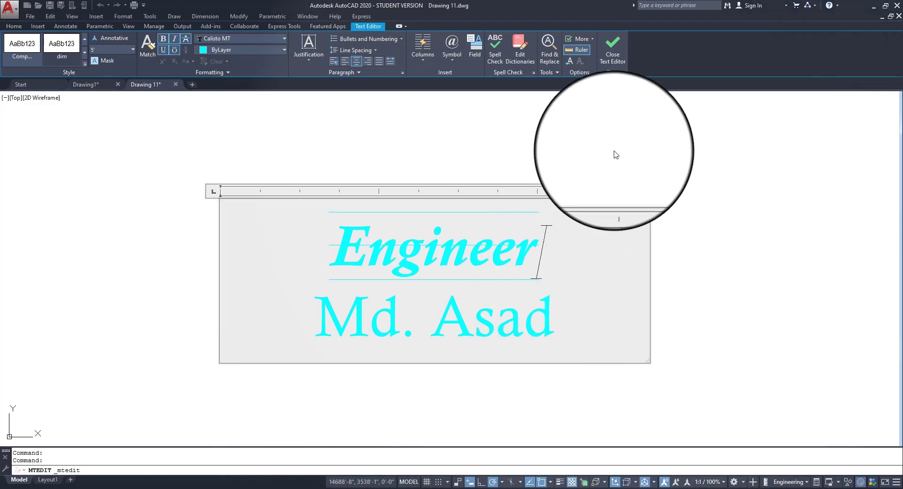
pyautogui.click(614, 49)
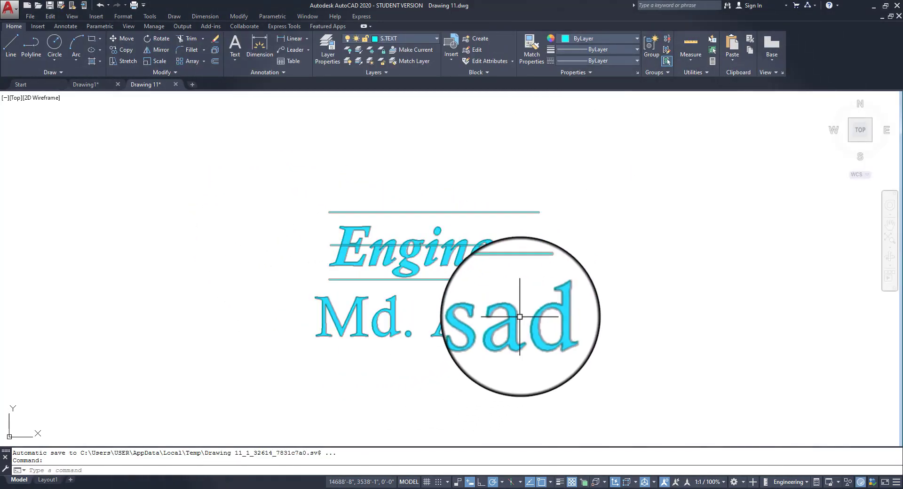
# Reopen the multiline text for editing and remove the character formatting from the word "Engineer"
pyautogui.scroll(2, 348, 324)
pyautogui.moveTo(437, 289); pyautogui.dragTo(281, 283, button='middle')
pyautogui.scroll(2, 170, 198)
pyautogui.moveTo(232, 211)
pyautogui.mouseDown(button='middle')
pyautogui.moveTo(298, 217)
pyautogui.moveTo(282, 151)
pyautogui.mouseUp(button='middle')
pyautogui.doubleClick(262, 232)
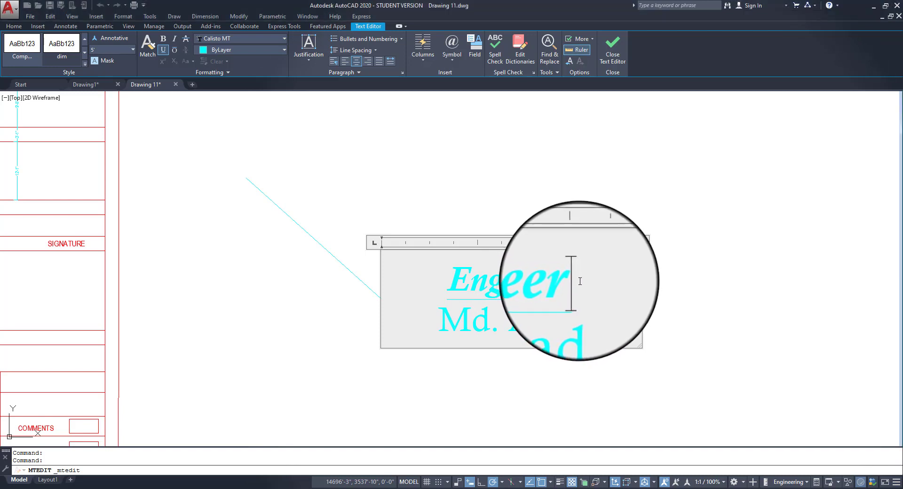
pyautogui.moveTo(580, 281); pyautogui.dragTo(365, 215)
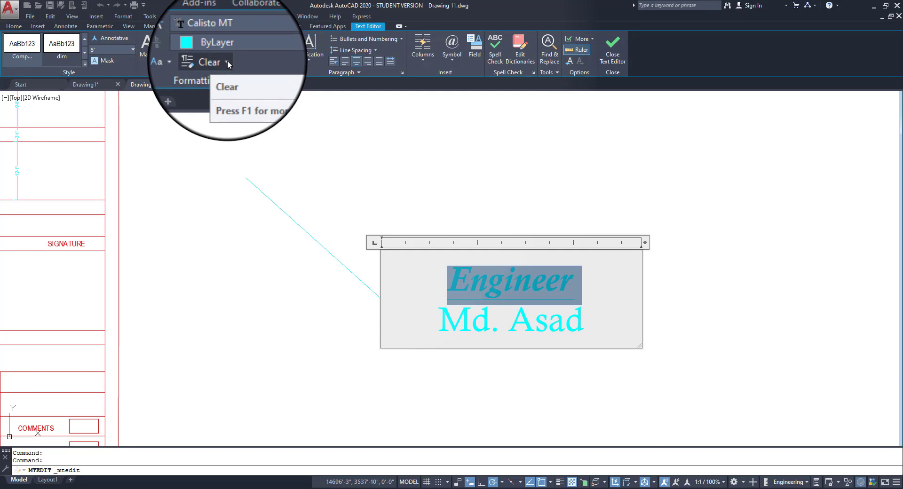
pyautogui.click(227, 61)
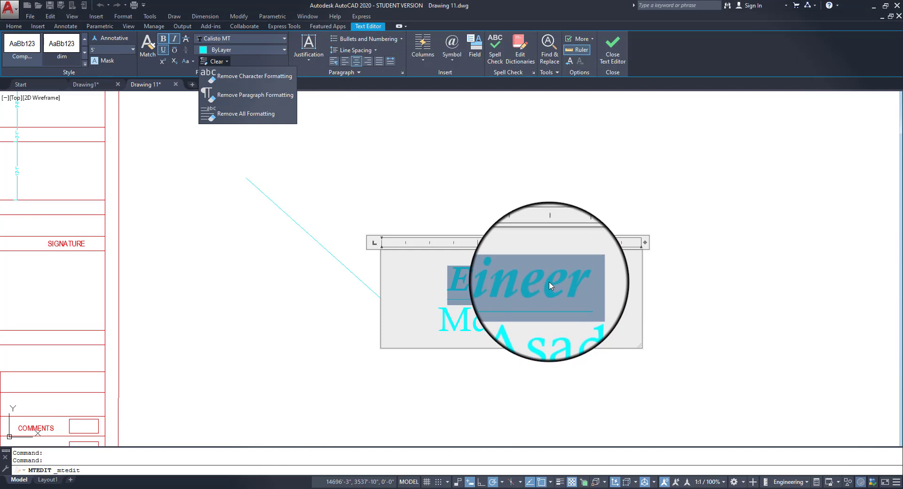
pyautogui.click(237, 81)
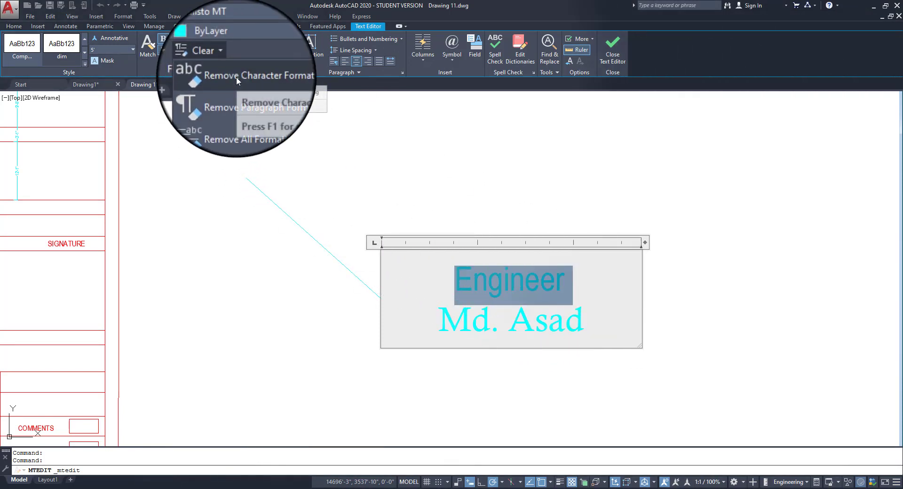
# Make the word "Engineer" bold, italic and underlined again
pyautogui.click(567, 282)
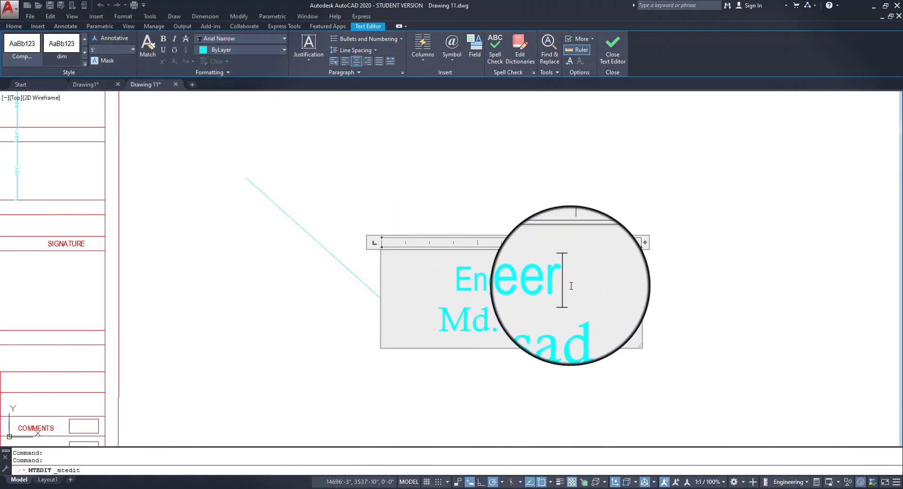
pyautogui.moveTo(571, 286); pyautogui.dragTo(454, 283)
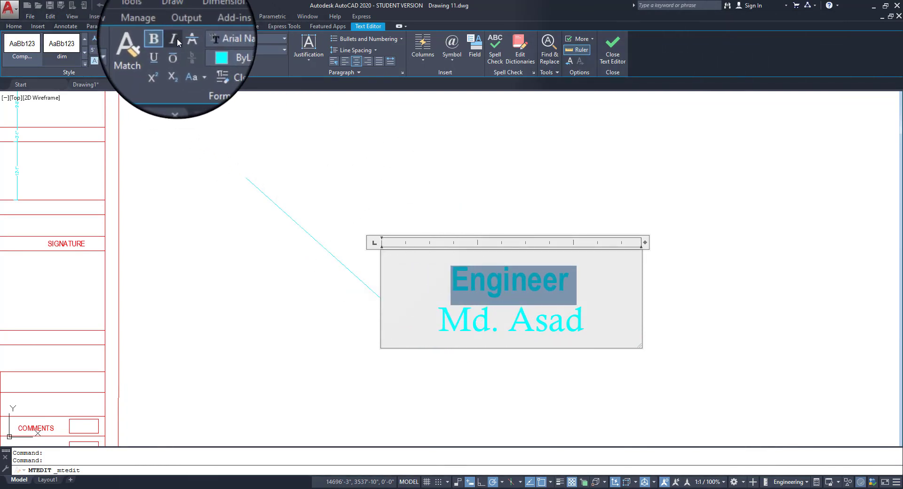
pyautogui.click(177, 38)
pyautogui.click(164, 52)
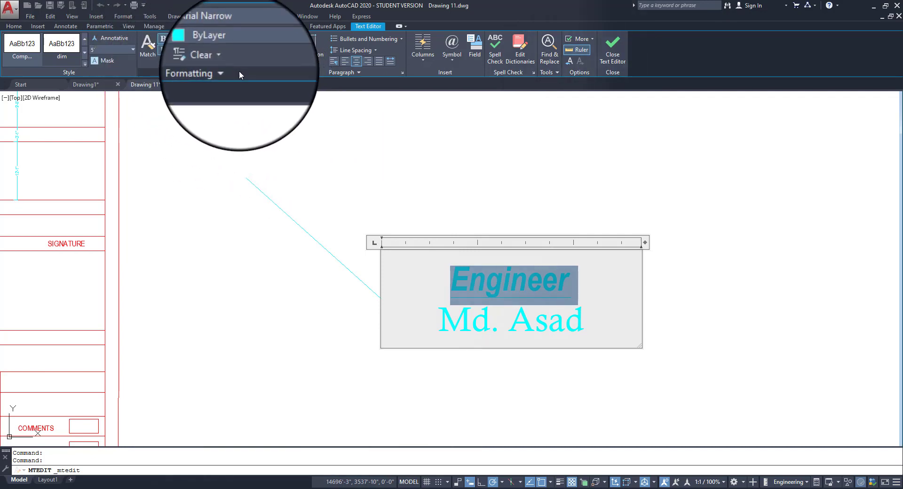
# Remove all formatting, both character and paragraph, from the "Engineer" line
pyautogui.click(227, 62)
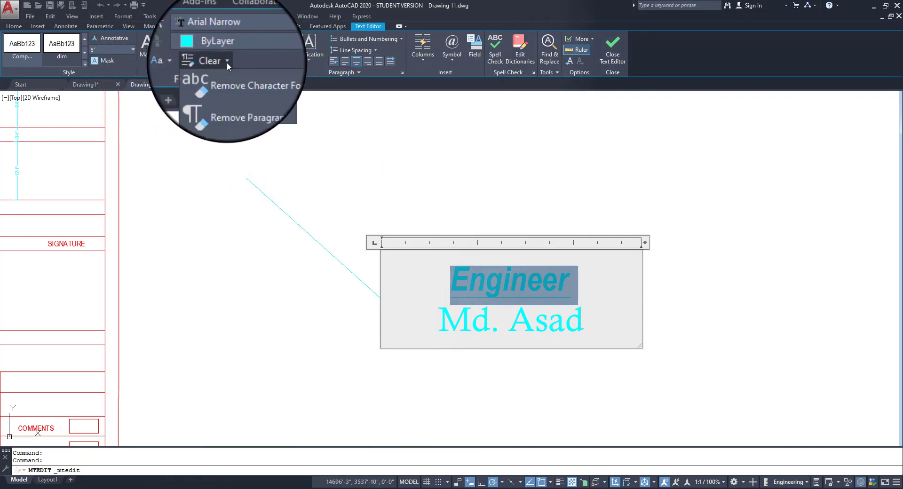
pyautogui.click(236, 79)
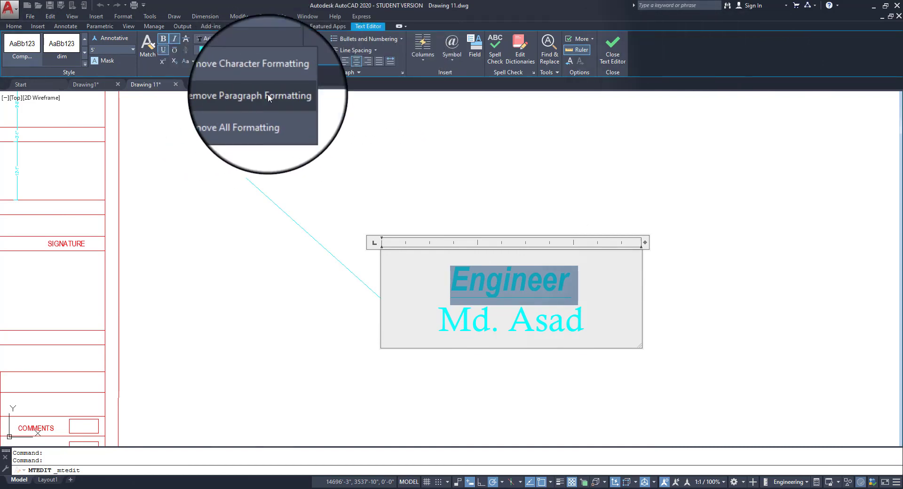
pyautogui.click(268, 96)
pyautogui.click(225, 115)
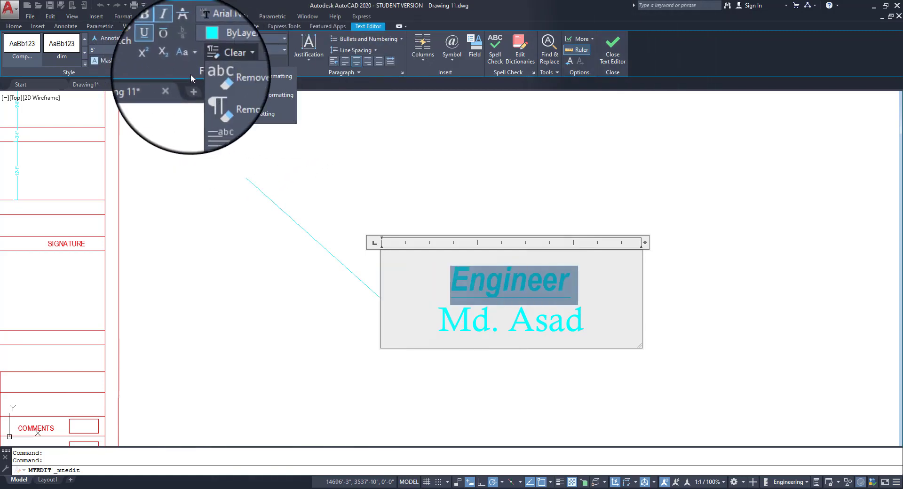
pyautogui.click(231, 115)
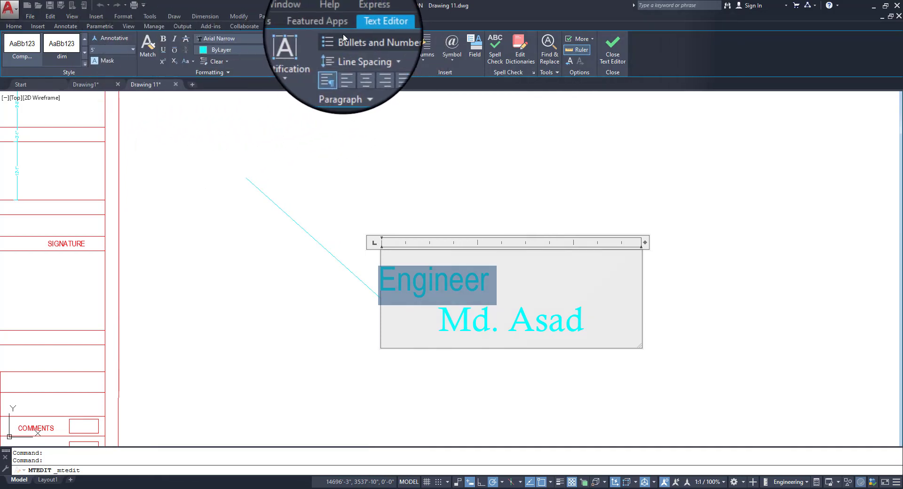
# Centre-align the "Engineer" line above the name line and finish editing the multiline text
pyautogui.click(470, 285)
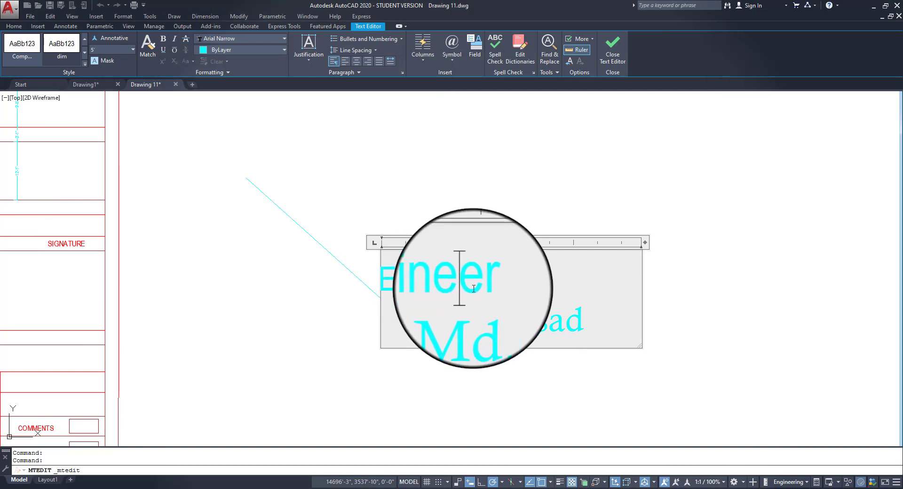
pyautogui.moveTo(497, 287); pyautogui.dragTo(386, 288)
pyautogui.click(504, 303)
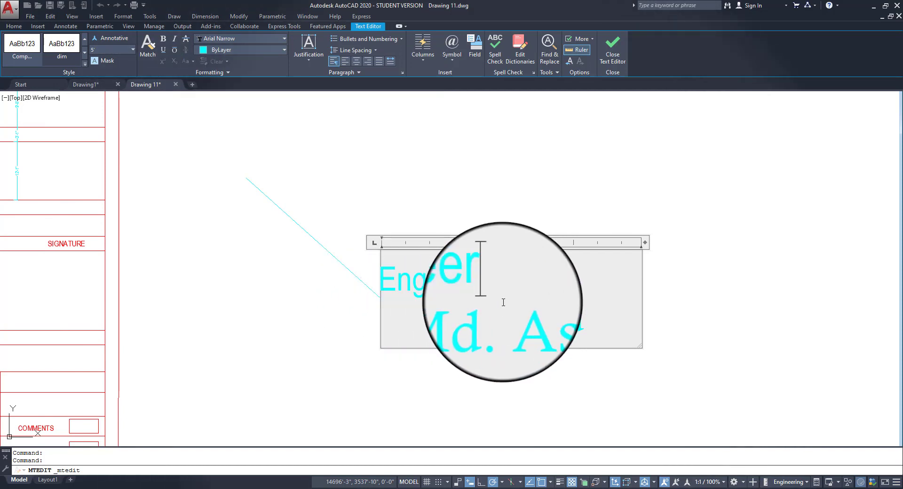
pyautogui.moveTo(490, 289); pyautogui.dragTo(390, 286)
pyautogui.click(514, 309)
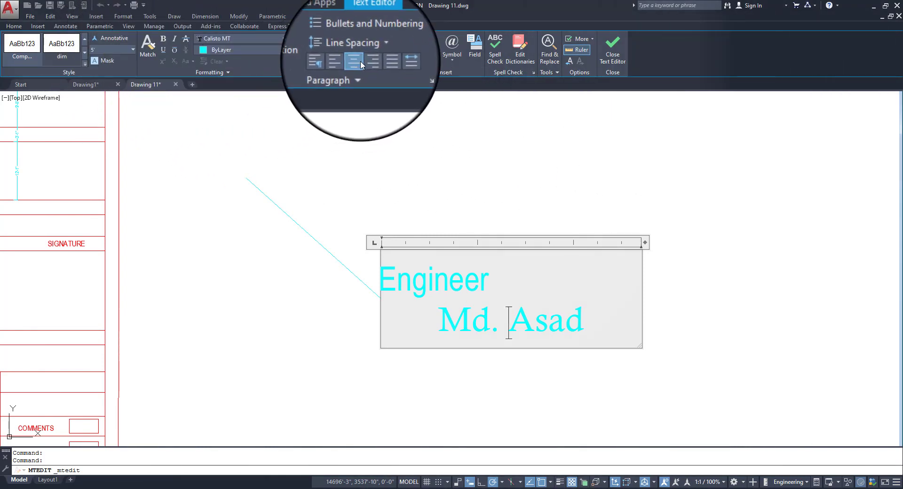
pyautogui.click(379, 282)
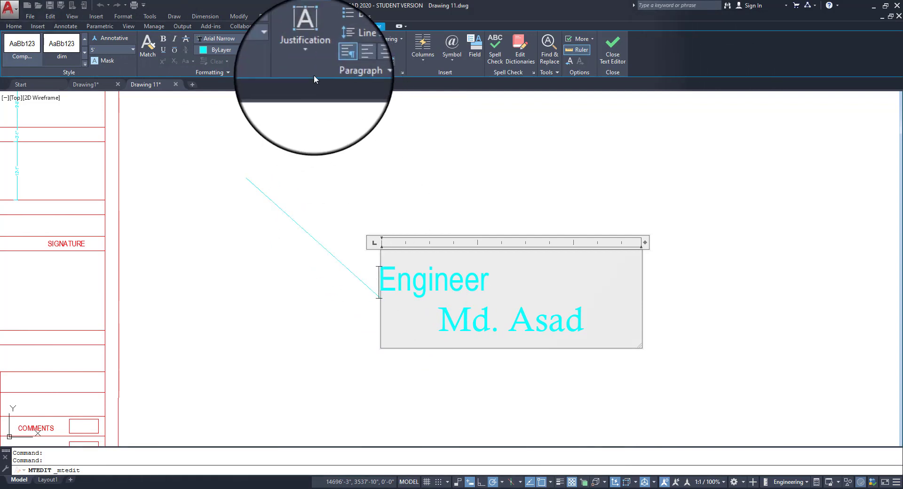
pyautogui.click(306, 58)
pyautogui.click(312, 111)
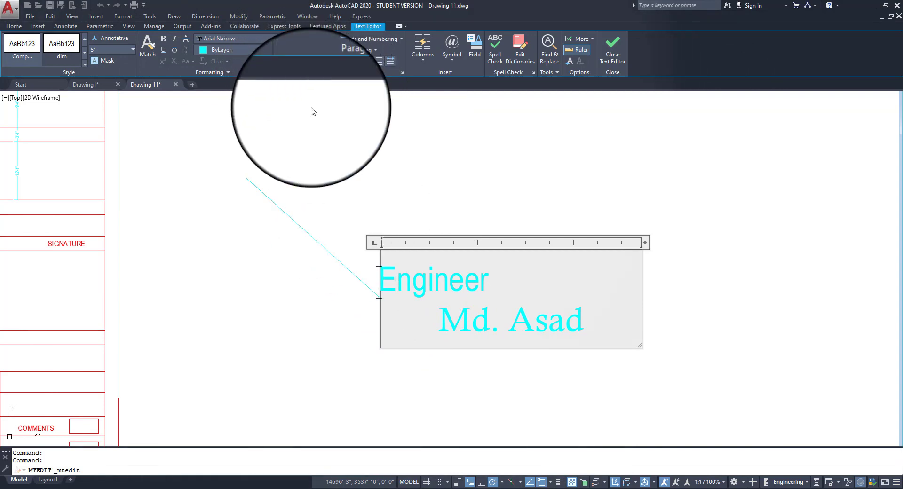
pyautogui.click(357, 61)
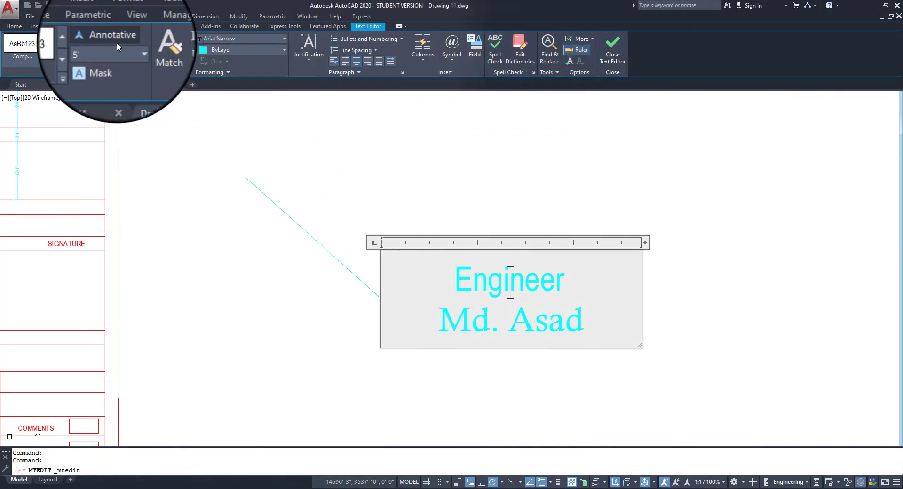
pyautogui.click(614, 46)
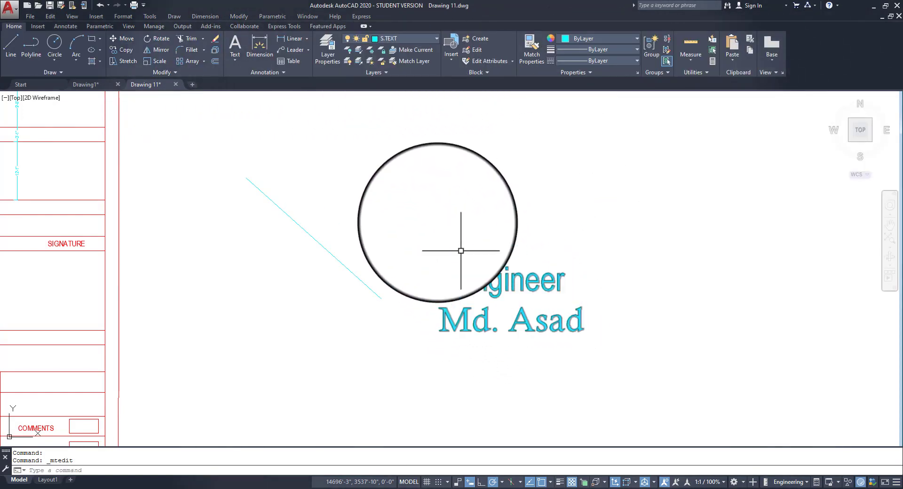
pyautogui.moveTo(412, 192)
pyautogui.mouseDown(button='middle')
pyautogui.moveTo(349, 172)
pyautogui.moveTo(371, 192)
pyautogui.mouseUp(button='middle')
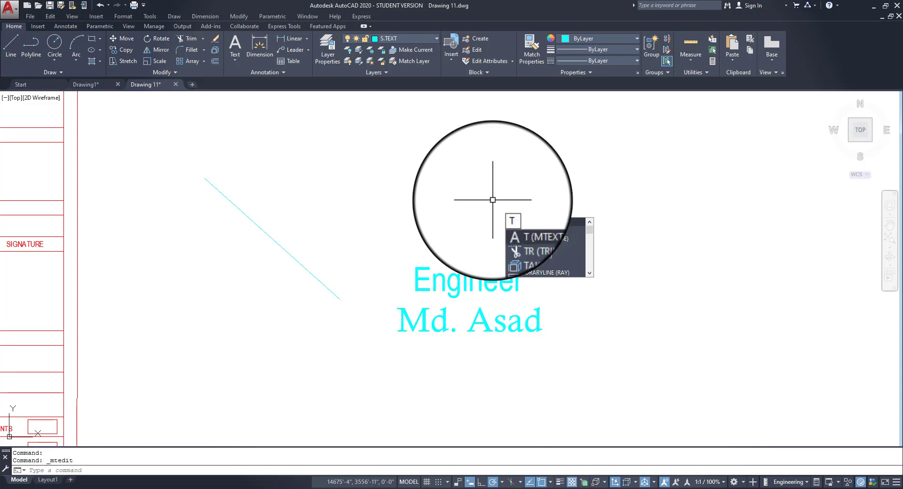
pyautogui.press('Return')
pyautogui.click(376, 141)
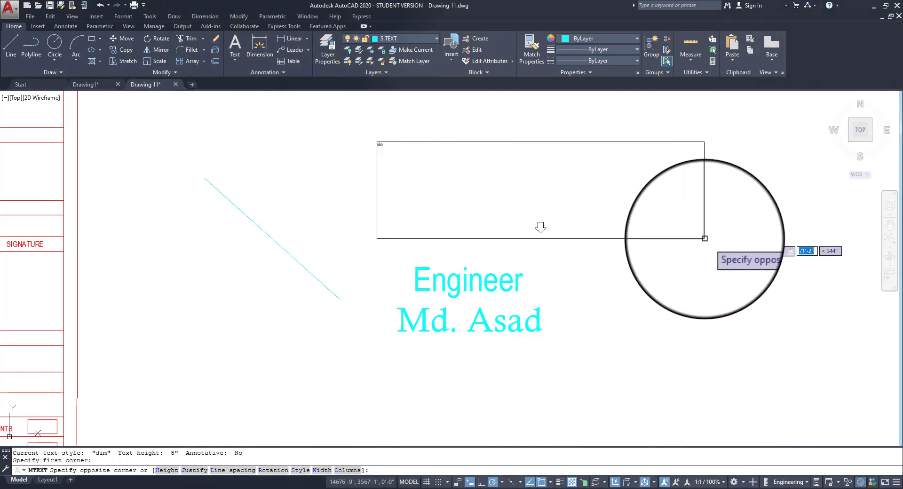
pyautogui.click(704, 239)
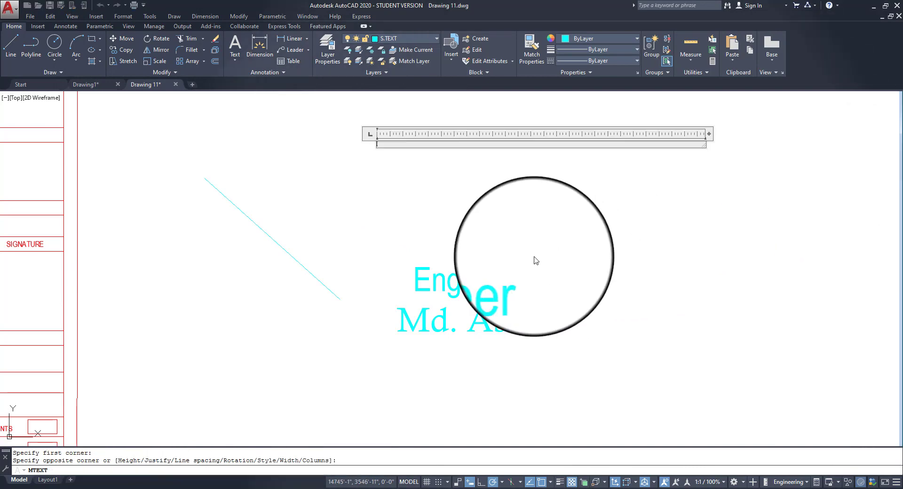
pyautogui.click(355, 158)
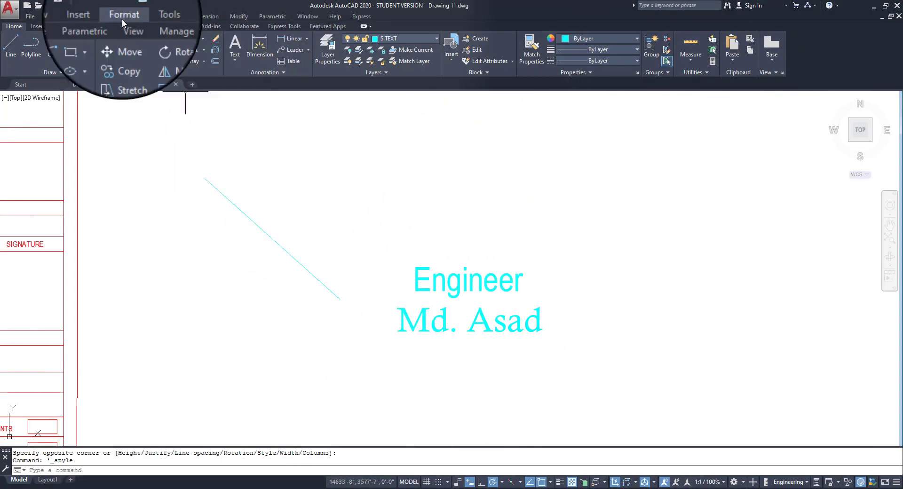
pyautogui.click(67, 26)
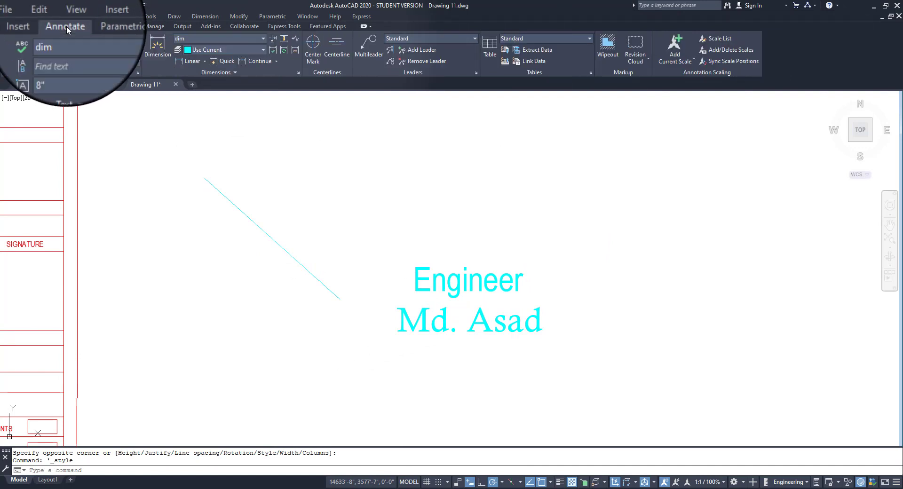
pyautogui.click(14, 49)
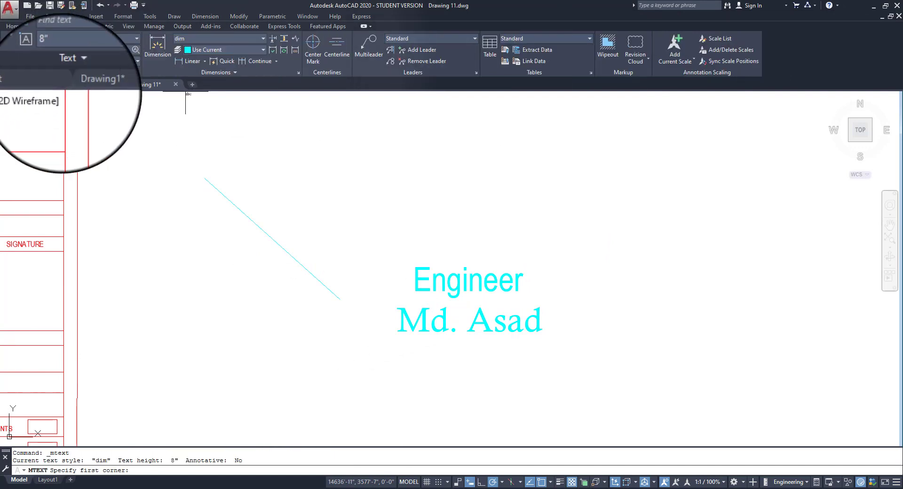
pyautogui.click(265, 147)
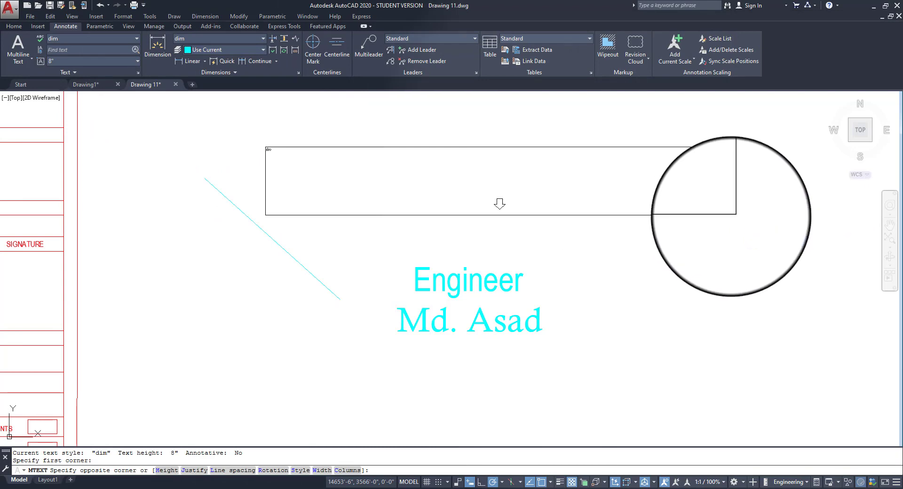
pyautogui.click(725, 203)
pyautogui.press('Escape')
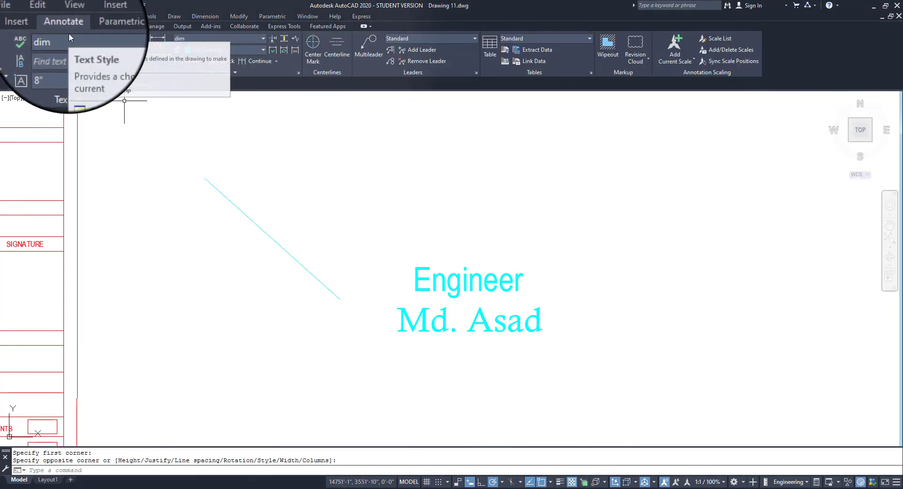
pyautogui.click(180, 17)
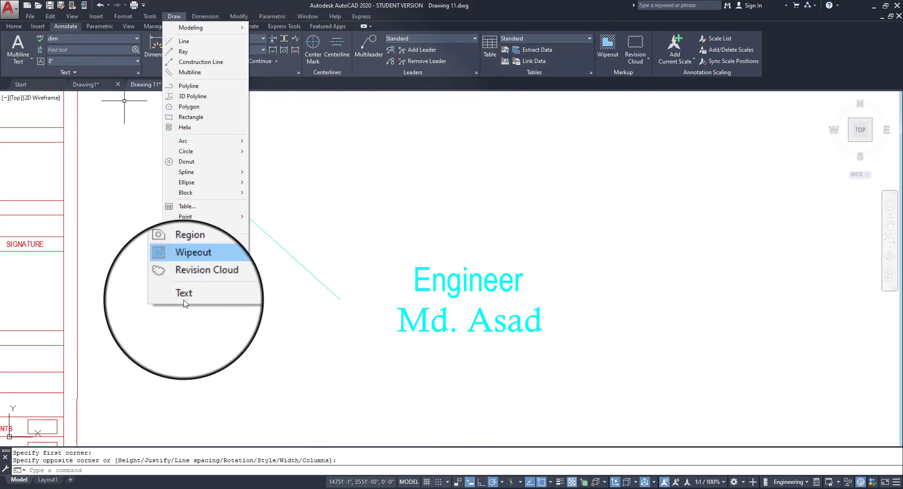
pyautogui.moveTo(188, 296)
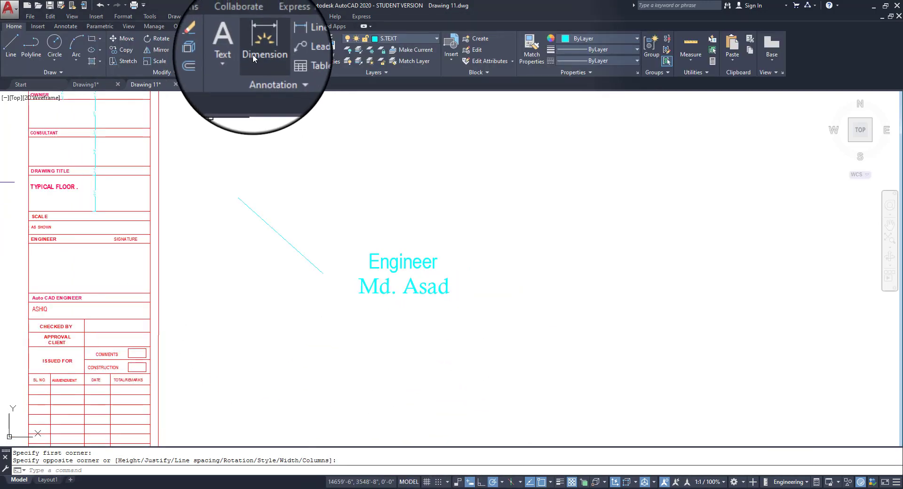
# Place the single-line text "20" above the "Engineer" line, picking a slight upward rotation angle in the drawing
pyautogui.click(238, 46)
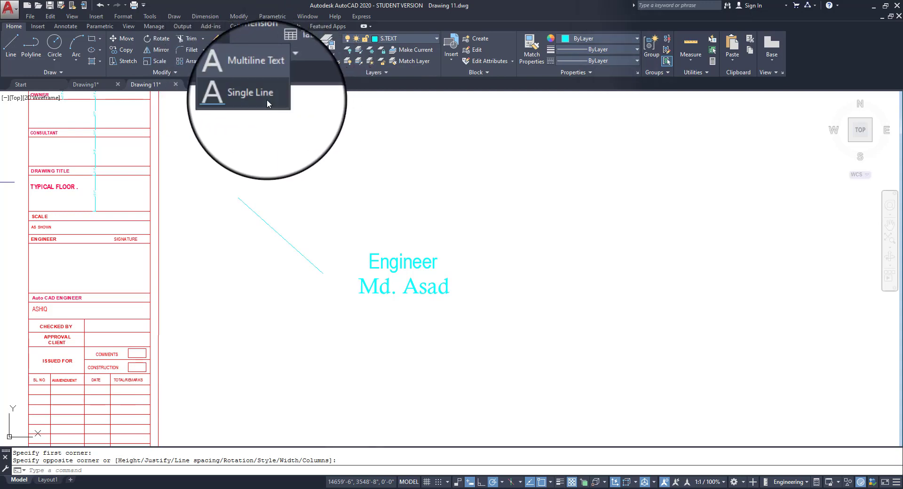
pyautogui.click(255, 97)
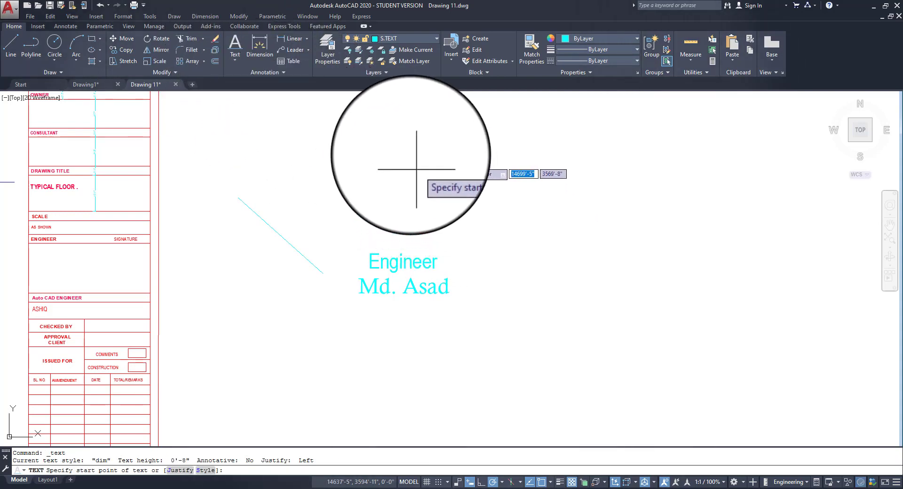
pyautogui.click(414, 153)
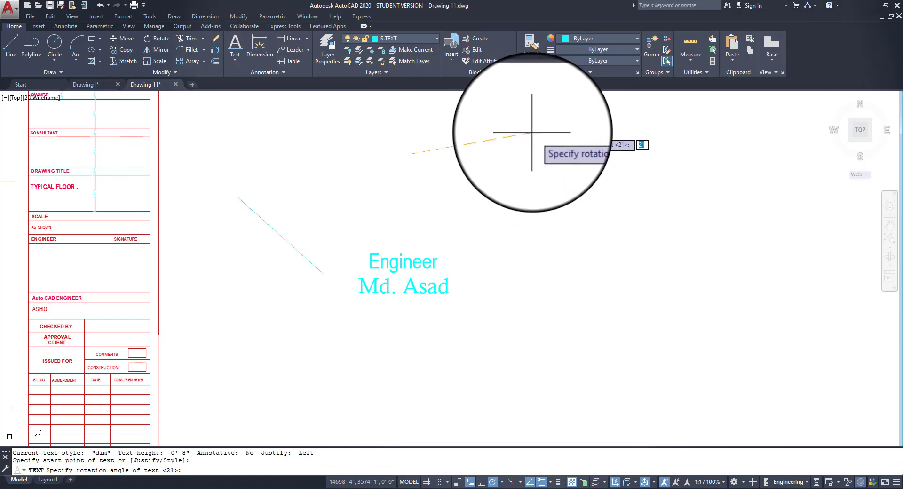
pyautogui.click(534, 133)
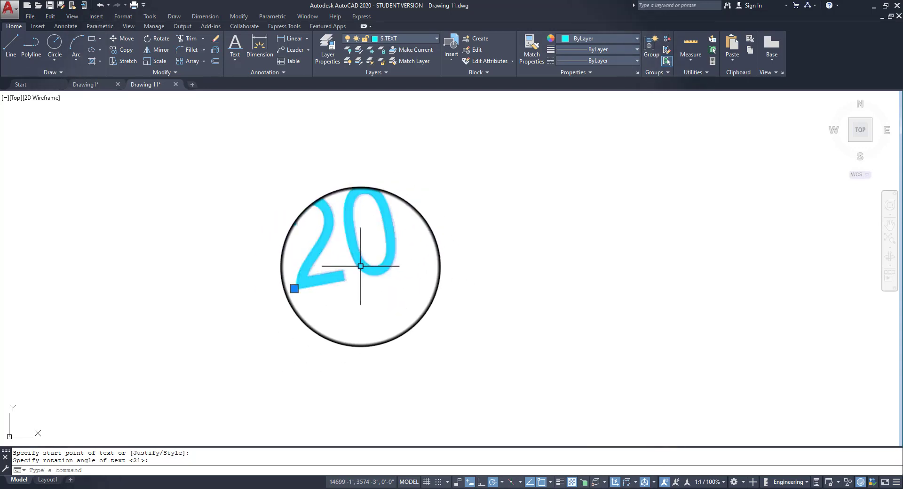
# Edit the rotated single-line text to read "25" and finish text editing
pyautogui.doubleClick(361, 267)
pyautogui.click(375, 268)
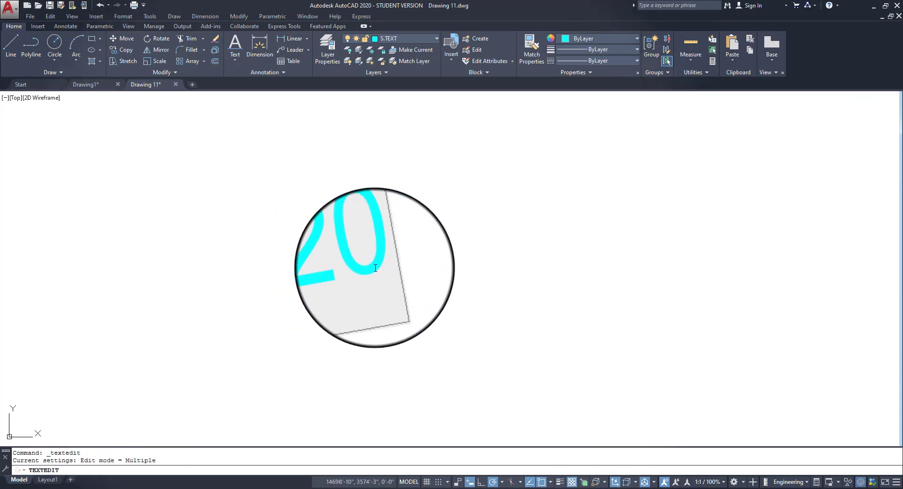
pyautogui.moveTo(328, 254); pyautogui.dragTo(321, 255)
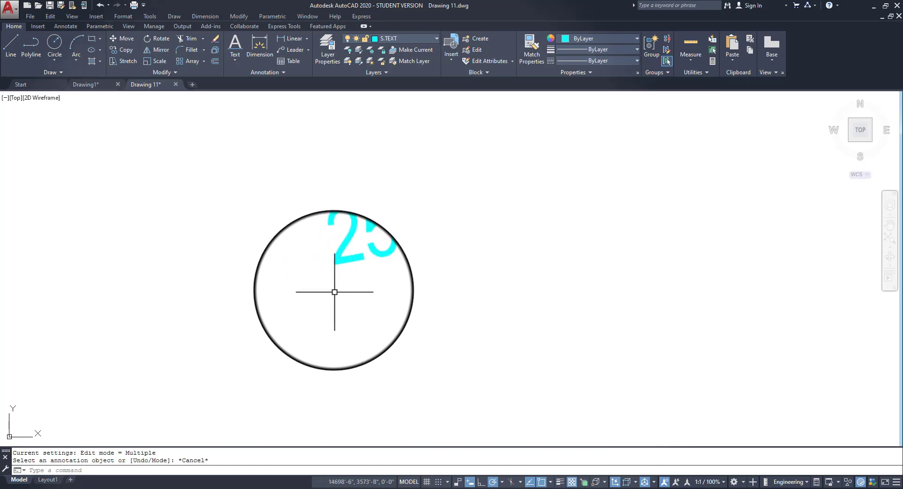
pyautogui.moveTo(330, 331); pyautogui.dragTo(369, 182, button='middle')
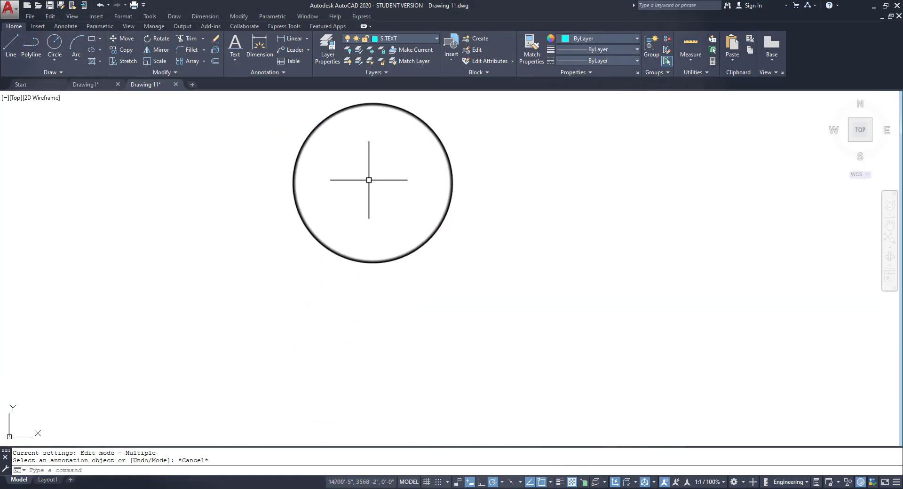
pyautogui.scroll(-4, 266, 278)
pyautogui.moveTo(282, 319)
pyautogui.mouseDown(button='middle')
pyautogui.moveTo(351, 205)
pyautogui.moveTo(385, 170)
pyautogui.mouseUp(button='middle')
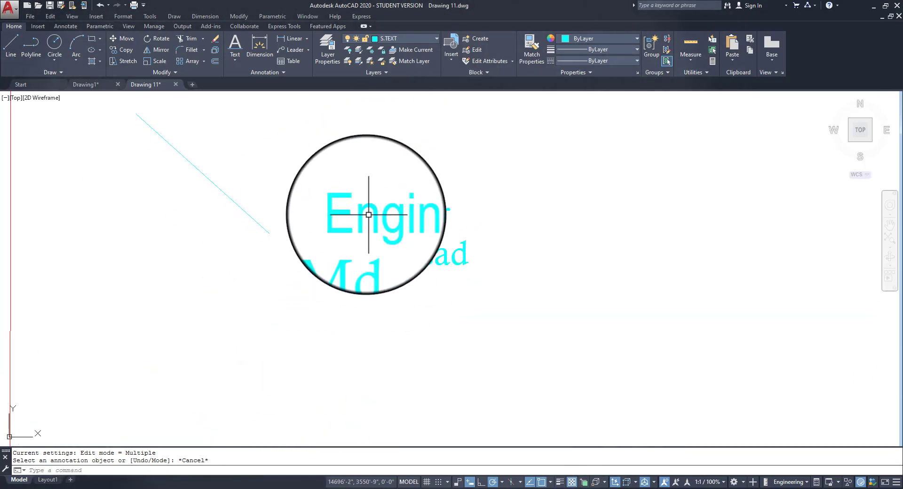
pyautogui.click(234, 61)
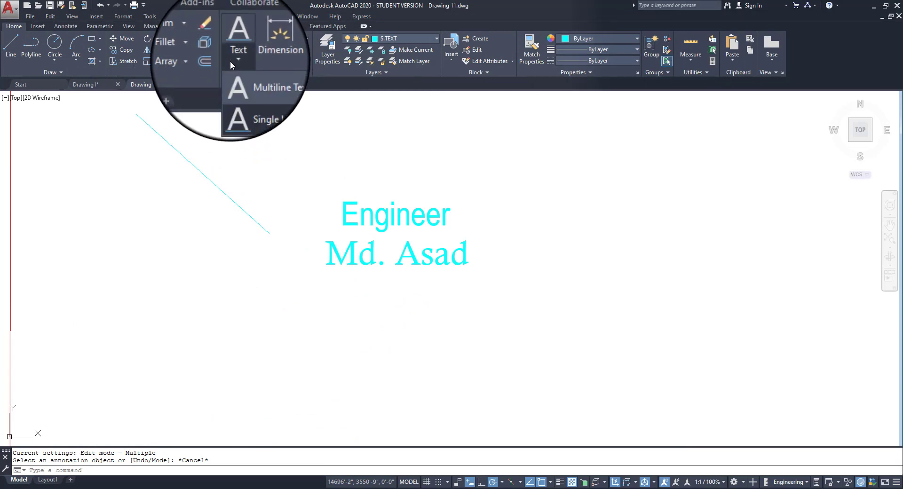
pyautogui.click(264, 77)
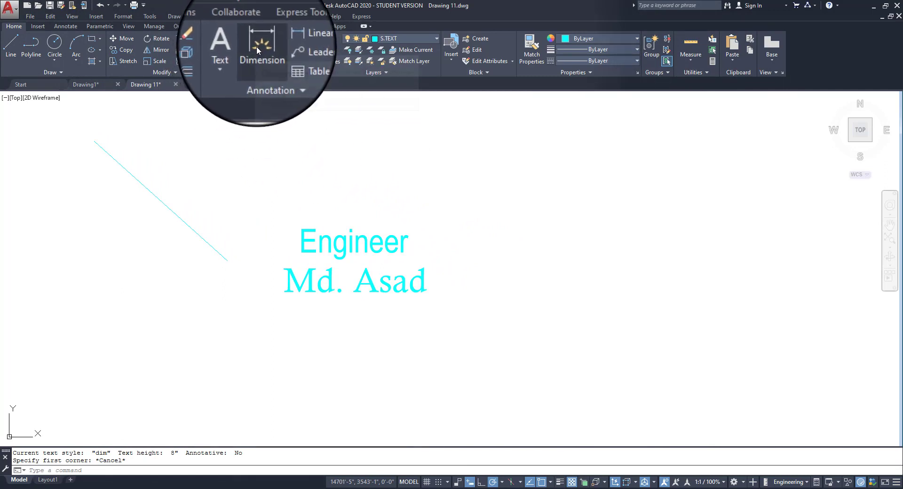
# Add a horizontal linear dimension to the upper border of the sheet with the title block, placing the dimension line above the frame
pyautogui.click(258, 46)
pyautogui.moveTo(195, 209)
pyautogui.mouseDown(button='middle')
pyautogui.moveTo(553, 216)
pyautogui.moveTo(557, 246)
pyautogui.mouseUp(button='middle')
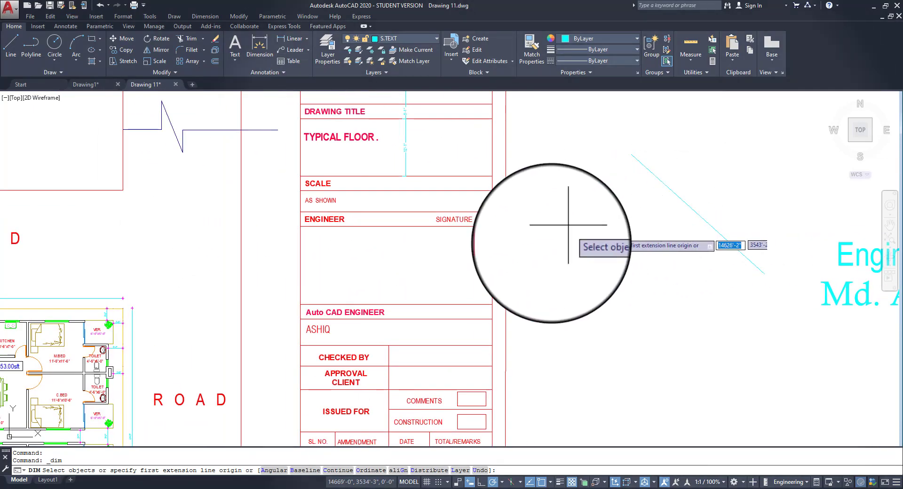
pyautogui.scroll(-6, 504, 258)
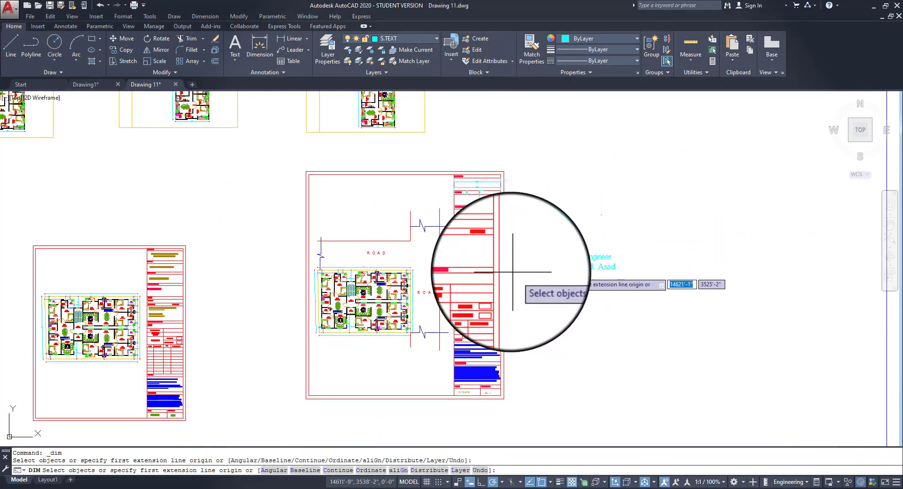
pyautogui.press('Return')
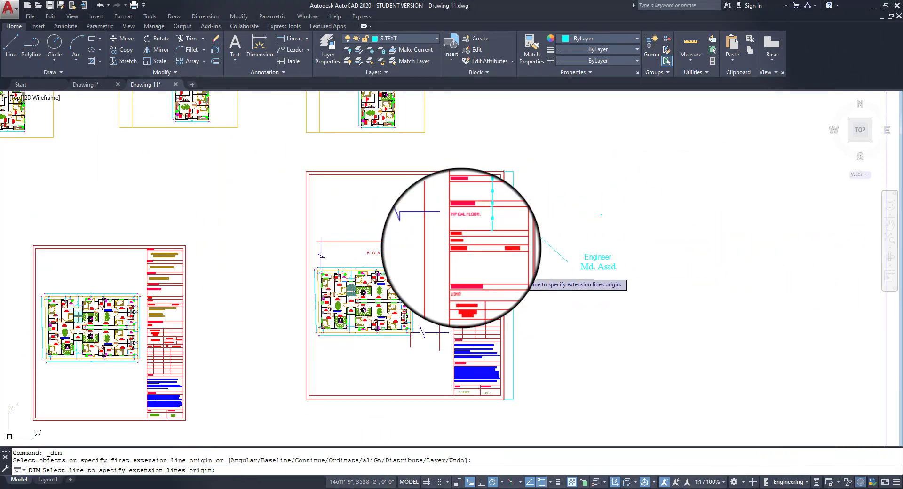
pyautogui.press('Escape')
pyautogui.scroll(4, 342, 155)
pyautogui.moveTo(385, 173); pyautogui.dragTo(300, 189, button='middle')
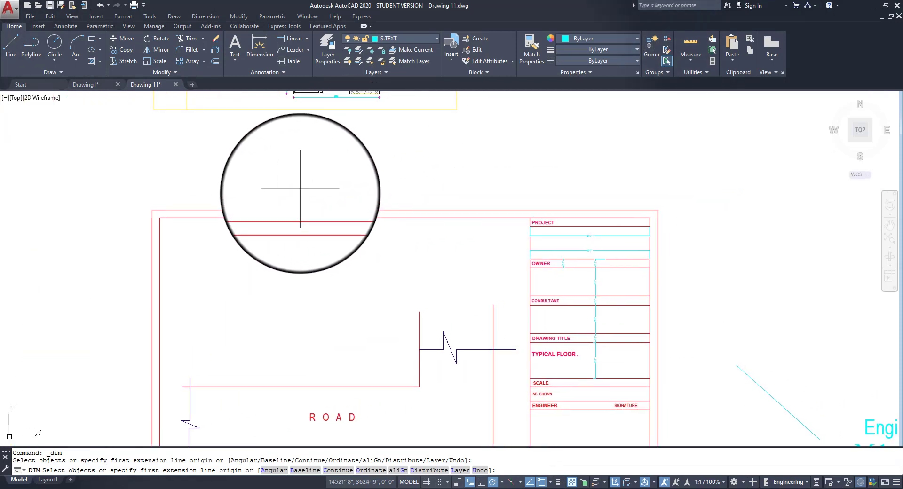
pyautogui.press('Return')
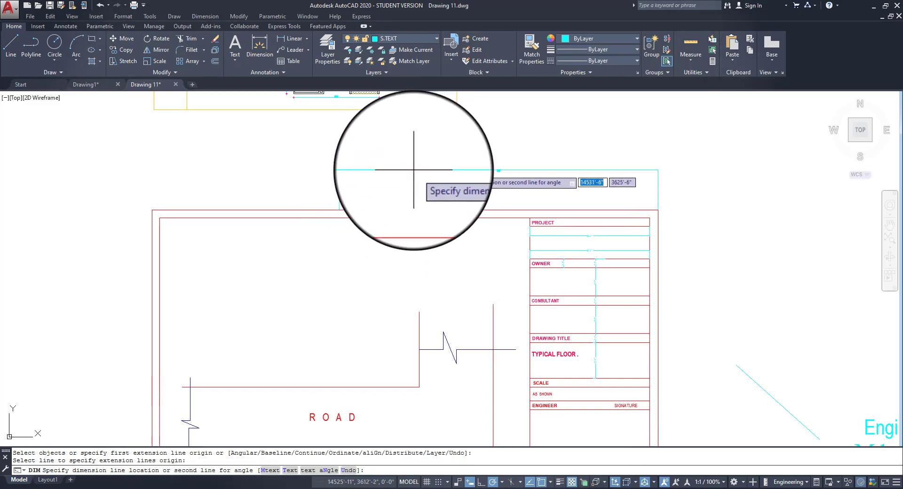
pyautogui.click(490, 170)
# Examine the text and extent of the new dimension above the sheet frame
pyautogui.scroll(4, 470, 171)
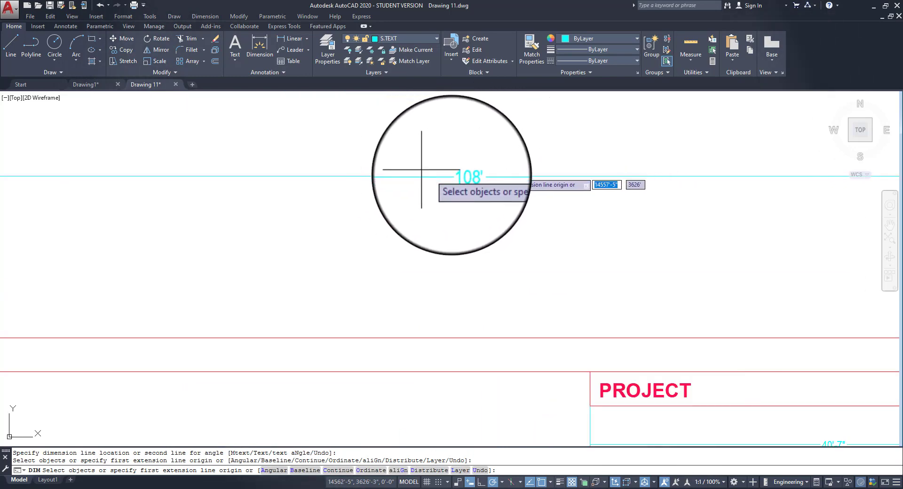
pyautogui.scroll(-5, 484, 192)
pyautogui.moveTo(483, 191); pyautogui.dragTo(392, 211, button='middle')
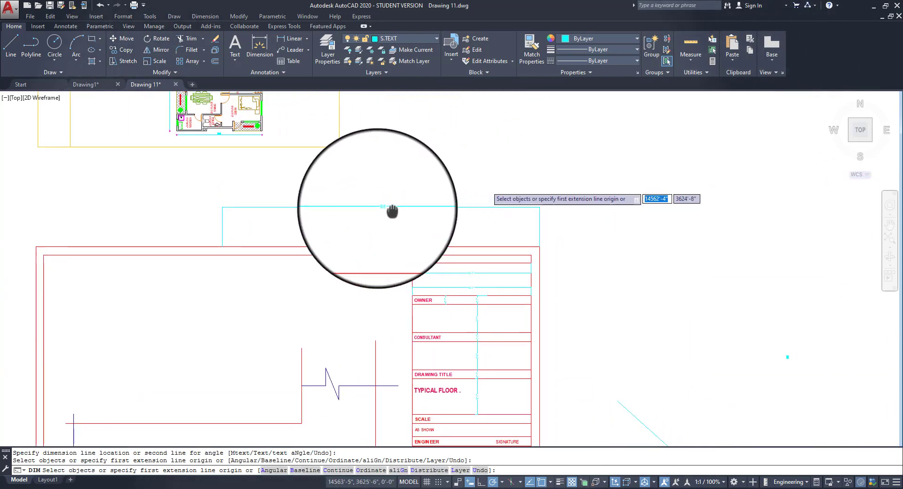
pyautogui.scroll(5, 364, 207)
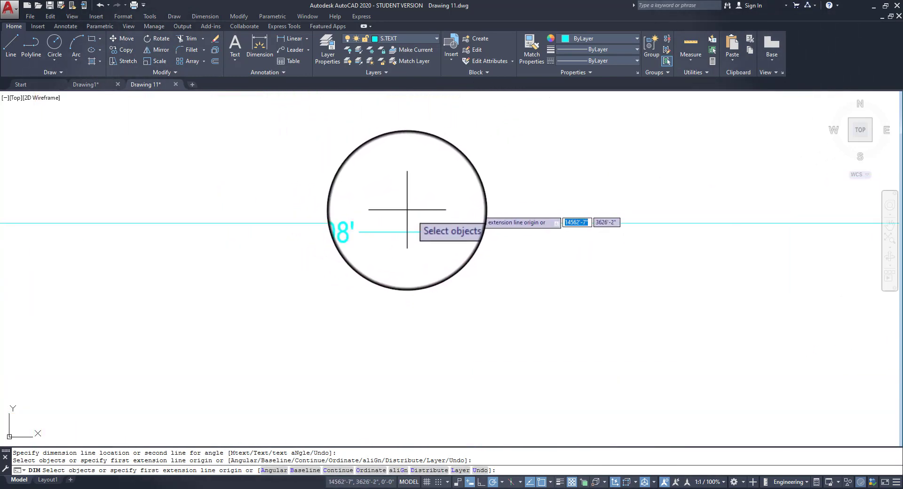
pyautogui.scroll(-5, 376, 188)
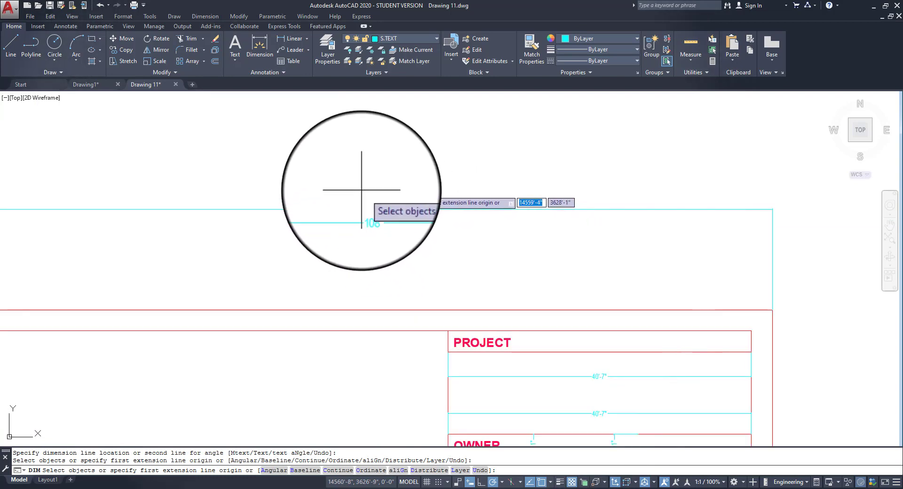
pyautogui.moveTo(358, 165); pyautogui.dragTo(412, 158, button='middle')
pyautogui.scroll(-3, 377, 157)
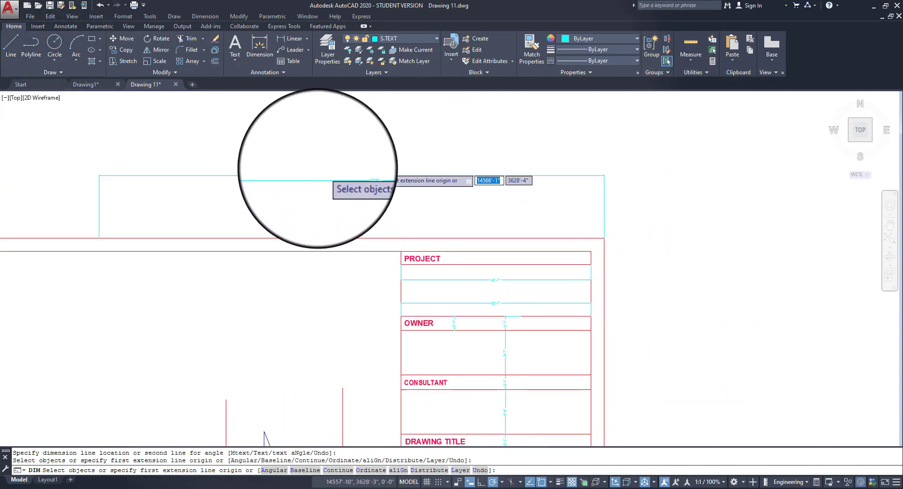
# Draw a leader with its arrowhead at the sheet frame's outer border beside the title block and its landing above the "Engineer" text
pyautogui.click(308, 40)
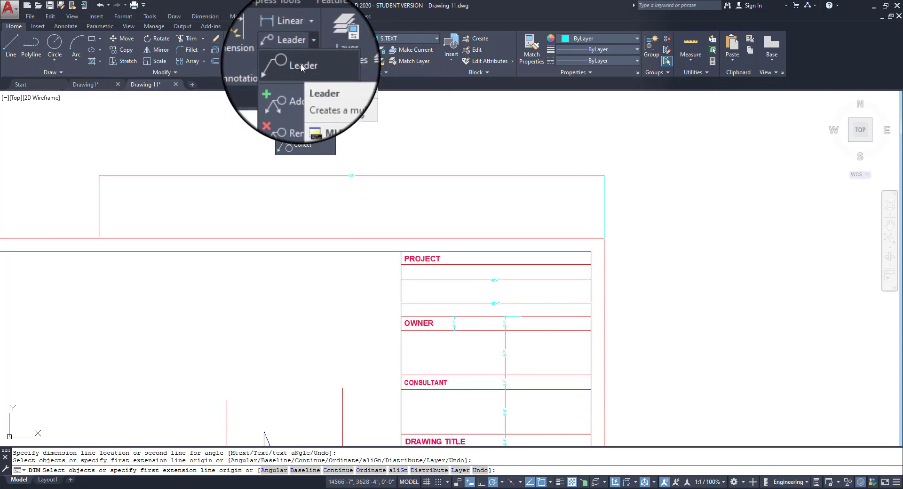
pyautogui.click(302, 68)
pyautogui.moveTo(665, 242); pyautogui.dragTo(440, 198, button='middle')
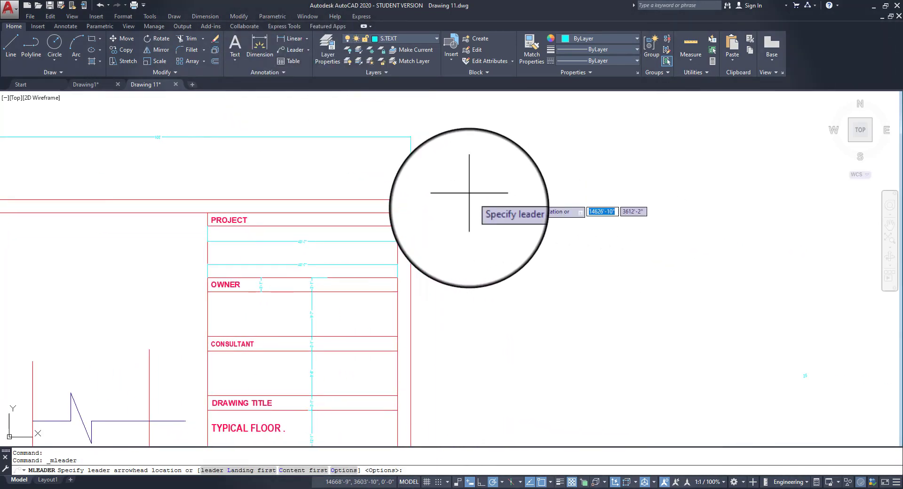
pyautogui.scroll(-3, 454, 248)
pyautogui.moveTo(472, 268); pyautogui.dragTo(395, 161, button='middle')
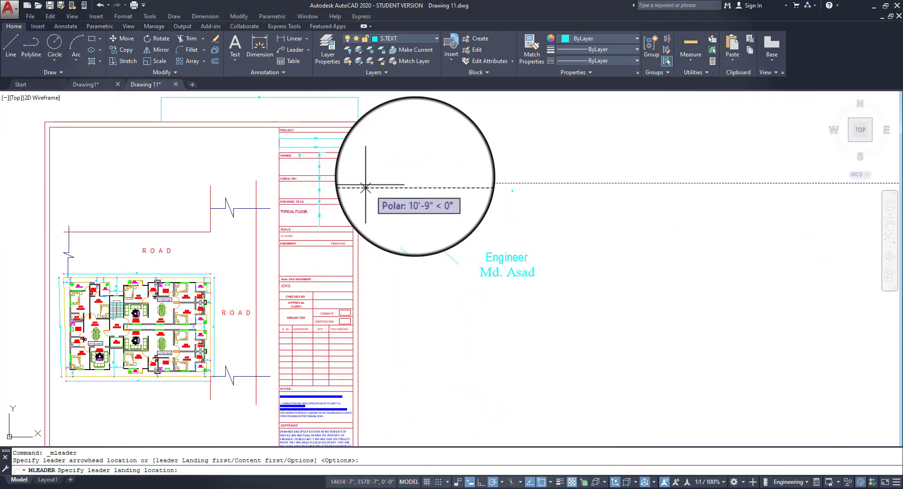
pyautogui.click(538, 152)
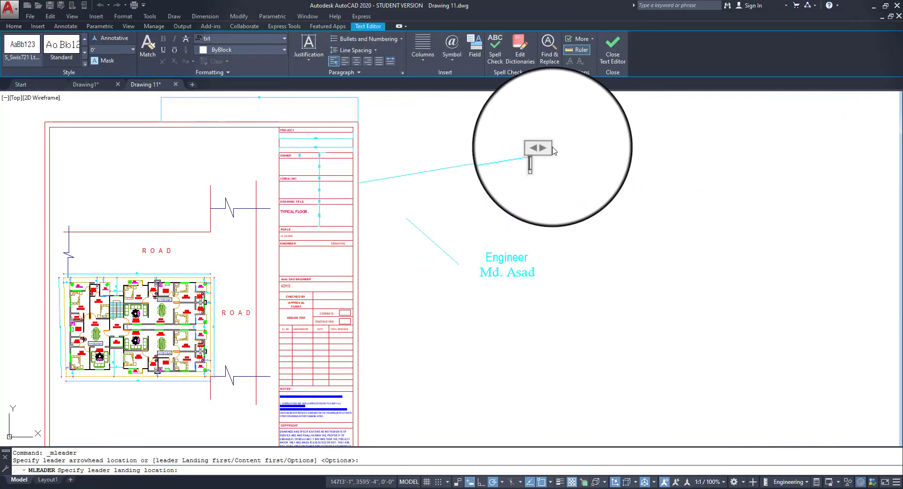
# Widen the leader's text box, set its text height to 20 and finish the leader text
pyautogui.moveTo(548, 147); pyautogui.dragTo(706, 232)
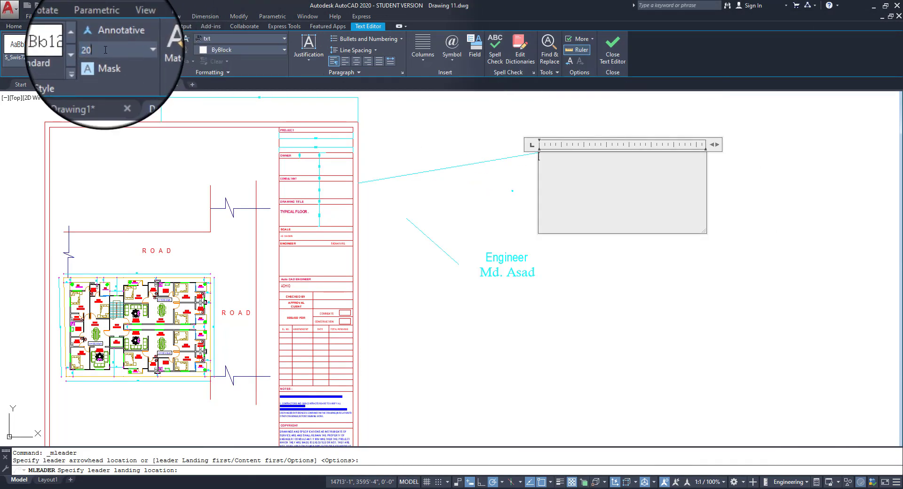
pyautogui.press('Return')
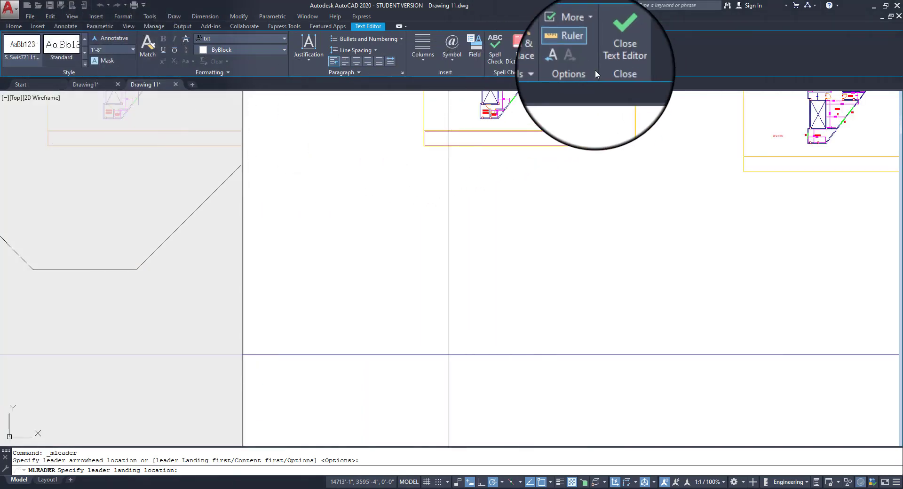
pyautogui.click(610, 54)
pyautogui.scroll(-8, 329, 235)
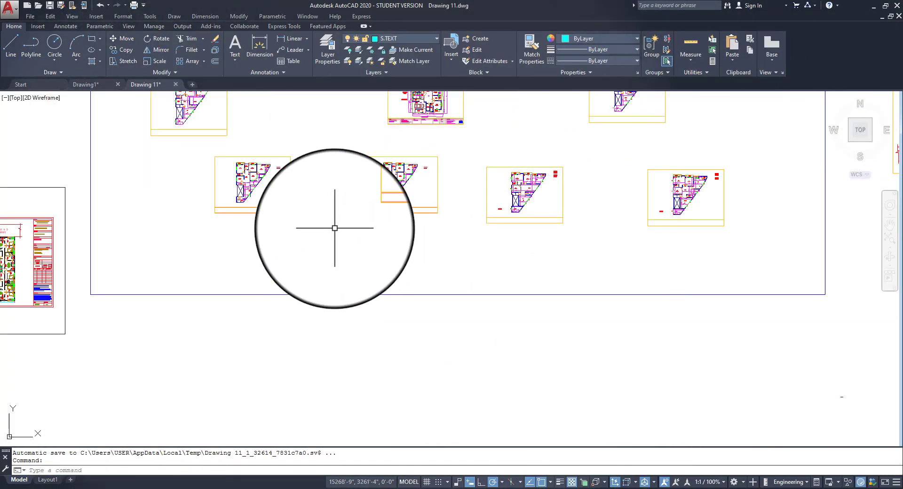
pyautogui.scroll(6, 391, 118)
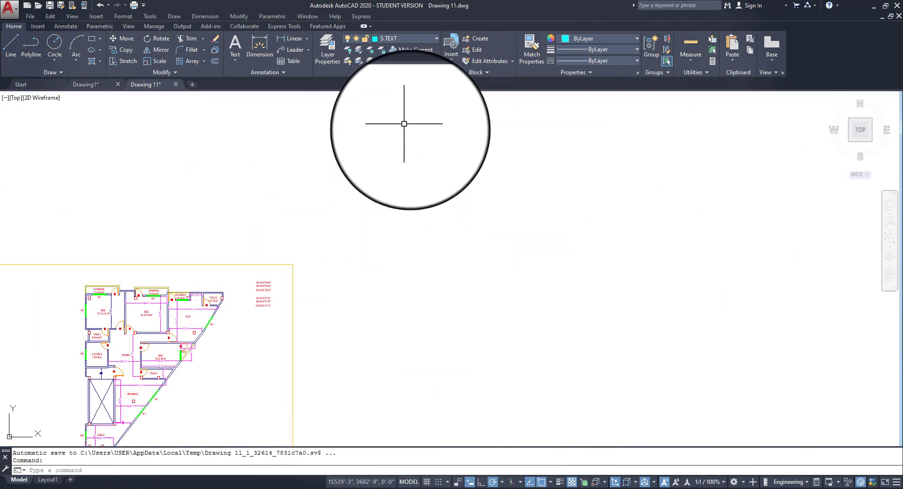
pyautogui.scroll(-6, 419, 133)
pyautogui.scroll(8, 155, 197)
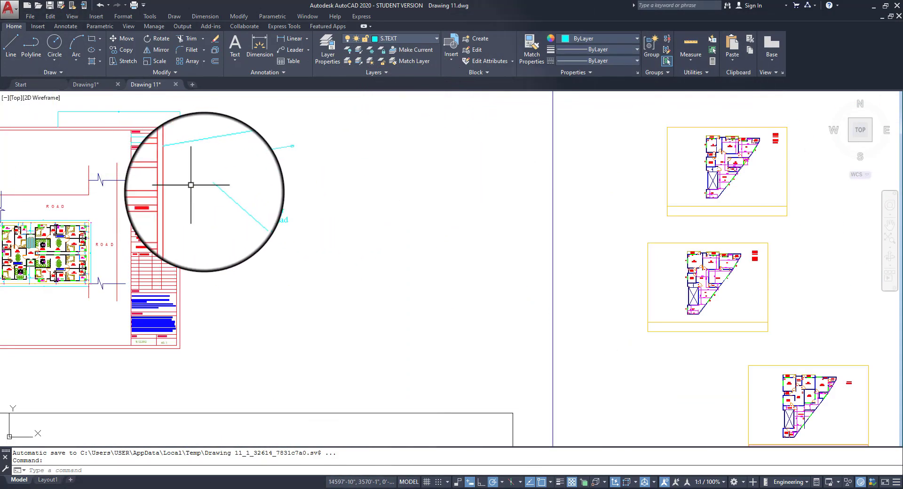
# Reopen the leader's "20" text for editing, enlarge its text box in width and height, and finish the edit
pyautogui.moveTo(282, 232); pyautogui.dragTo(338, 261, button='middle')
pyautogui.scroll(5, 404, 211)
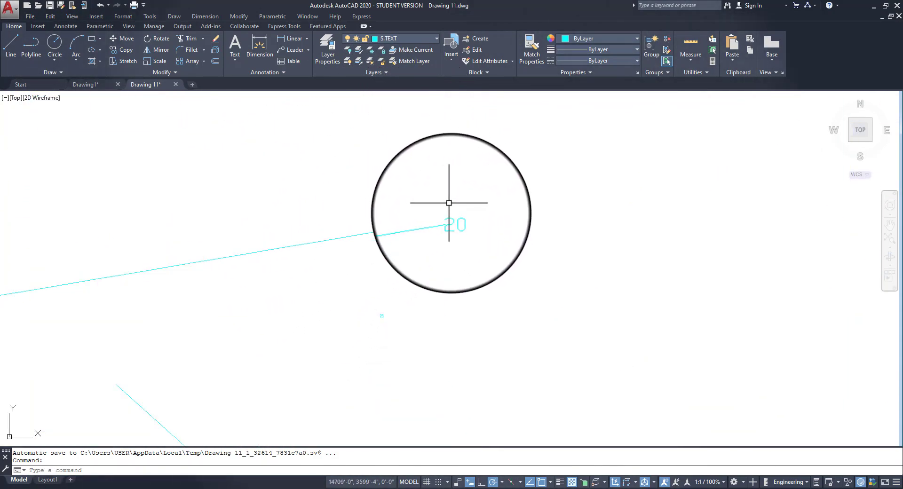
pyautogui.moveTo(448, 202); pyautogui.dragTo(577, 226, button='middle')
pyautogui.scroll(-2, 578, 226)
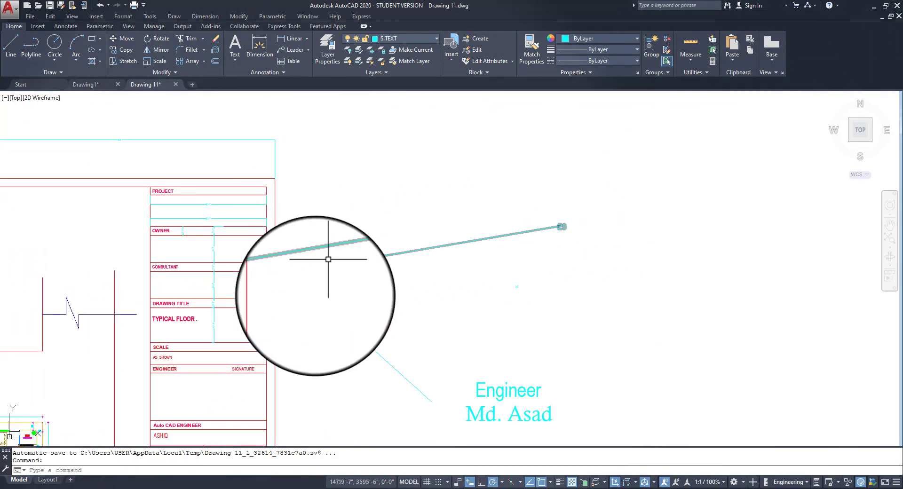
pyautogui.scroll(2, 569, 227)
pyautogui.scroll(-4, 560, 227)
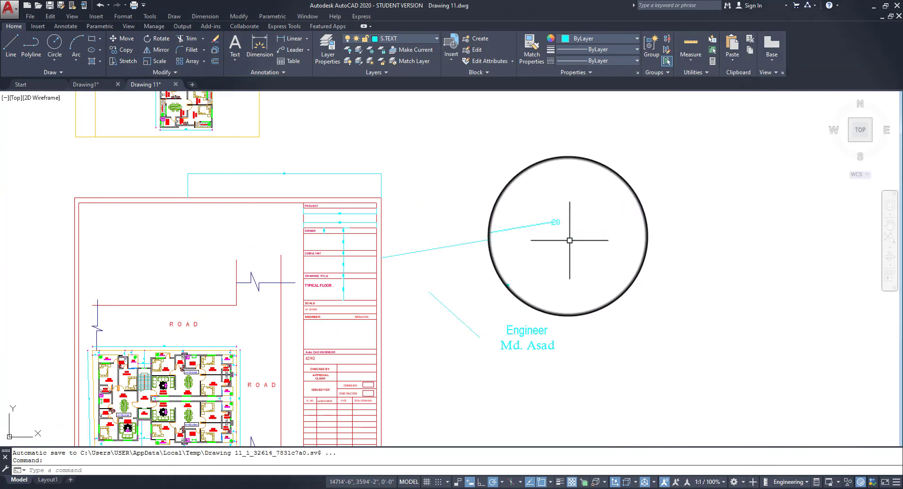
pyautogui.doubleClick(557, 227)
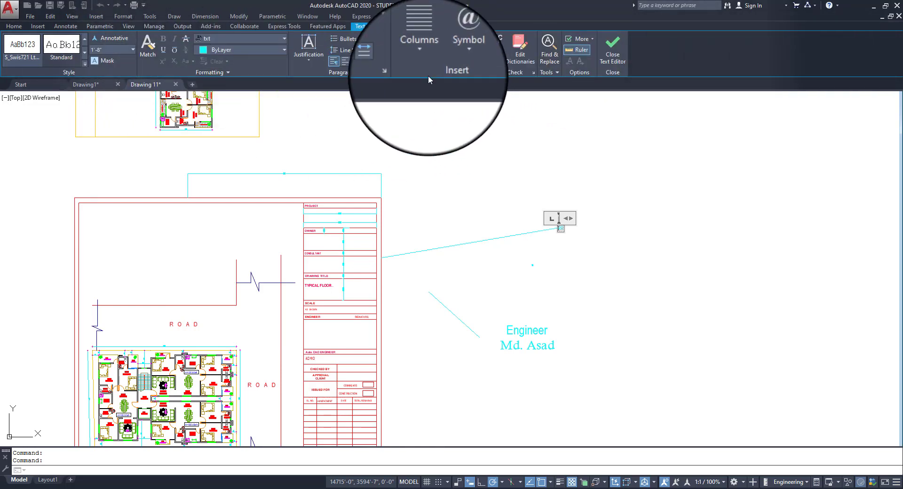
pyautogui.moveTo(632, 230); pyautogui.dragTo(675, 279)
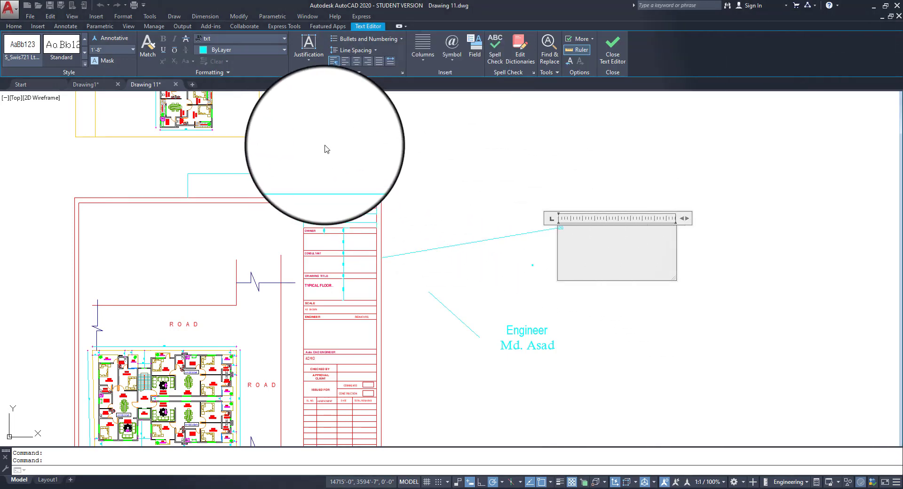
pyautogui.click(613, 53)
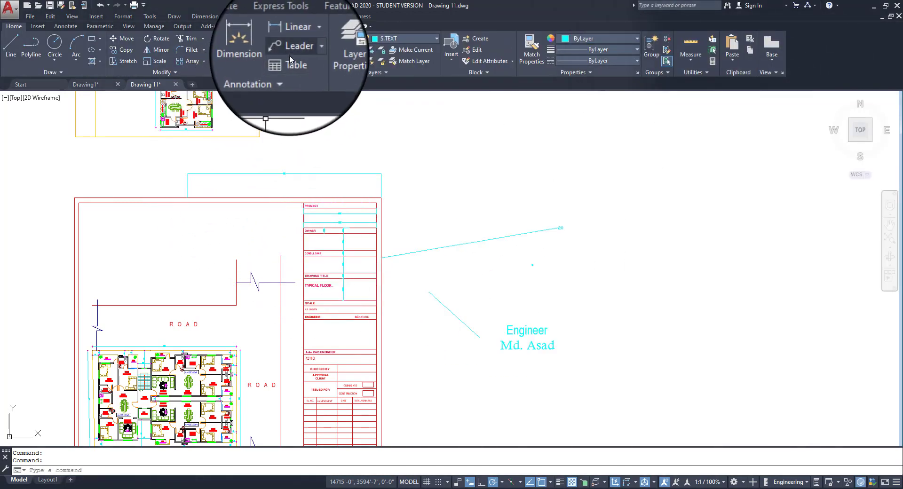
# Insert an empty Standard table with 5 columns and 1 data row in the blank area below the drawings and enter sample numbers
pyautogui.click(292, 61)
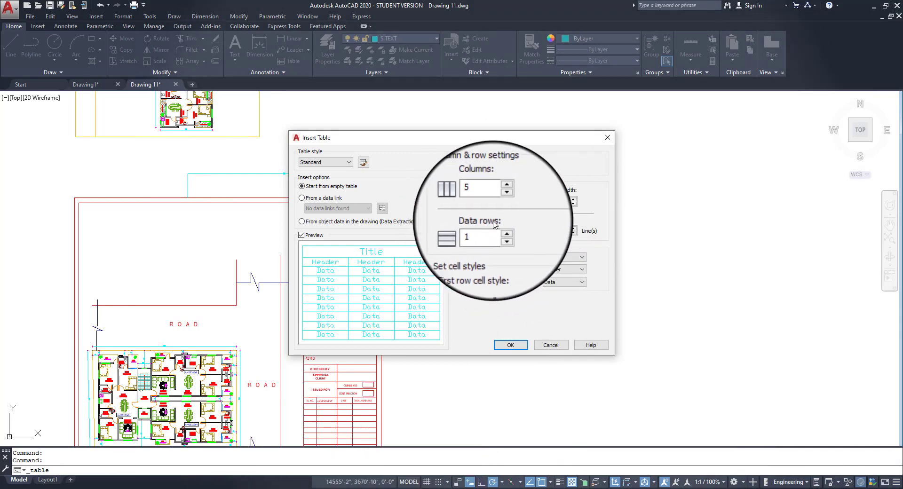
pyautogui.click(516, 349)
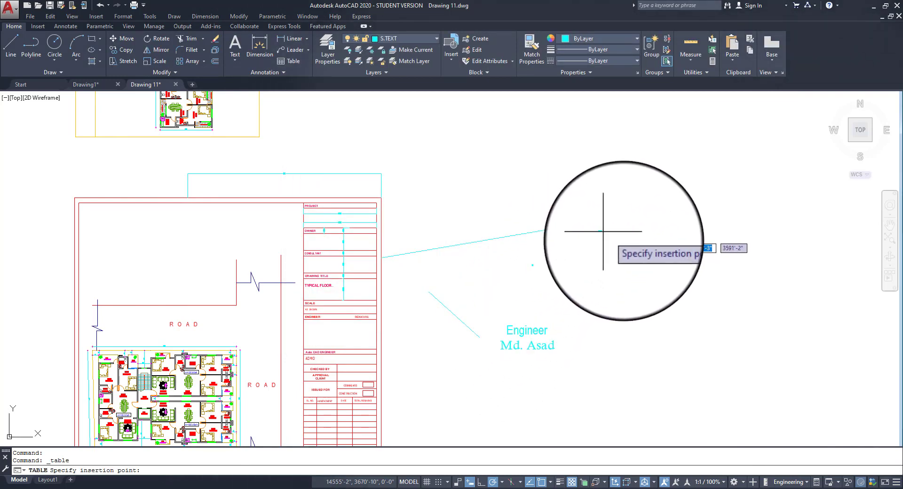
pyautogui.moveTo(633, 242)
pyautogui.mouseDown(button='middle')
pyautogui.moveTo(399, 252)
pyautogui.moveTo(191, 292)
pyautogui.mouseUp(button='middle')
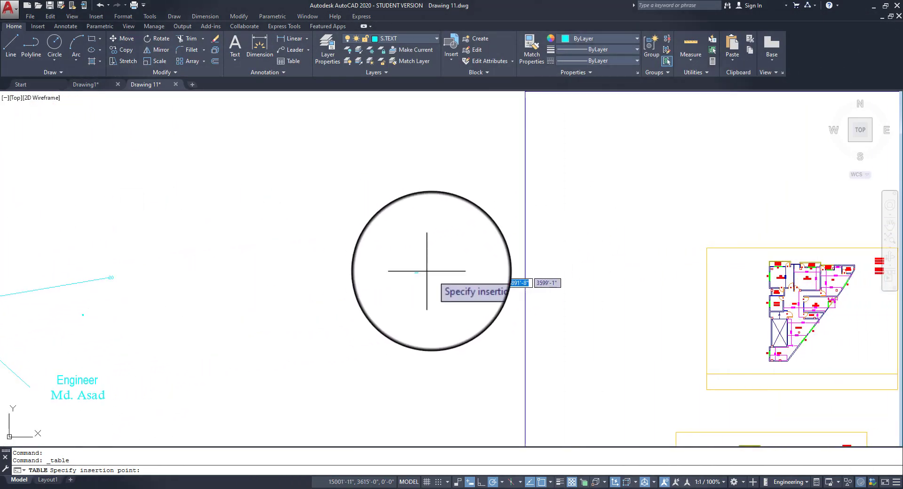
pyautogui.scroll(-5, 434, 270)
pyautogui.scroll(-7, 445, 265)
pyautogui.moveTo(511, 299)
pyautogui.mouseDown(button='middle')
pyautogui.moveTo(569, 137)
pyautogui.moveTo(589, 113)
pyautogui.mouseUp(button='middle')
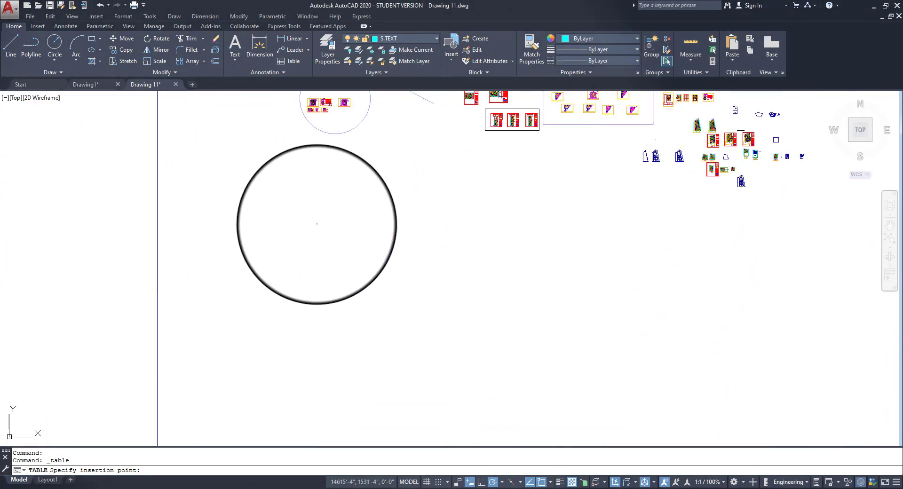
pyautogui.click(316, 224)
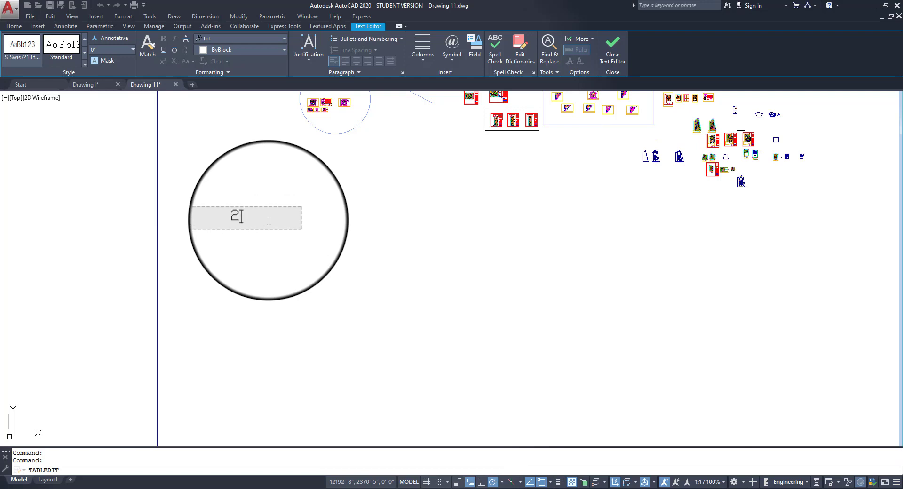
pyautogui.press('Escape')
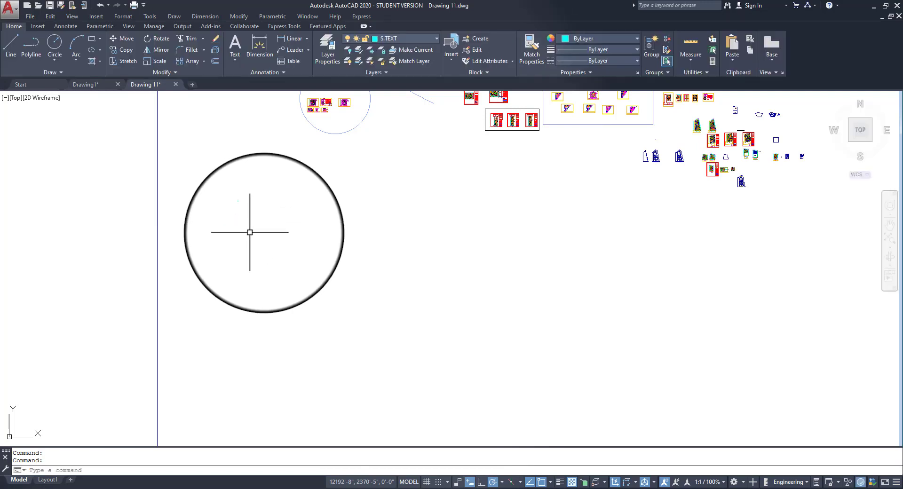
# Select the inserted tables and examine the first one's rows, columns and cell contents up close
pyautogui.scroll(2, 327, 198)
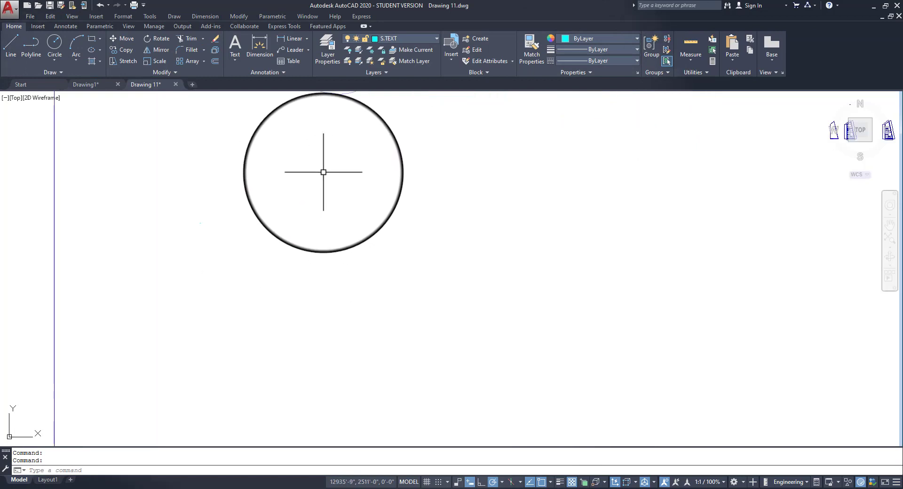
pyautogui.click(323, 171)
pyautogui.click(141, 262)
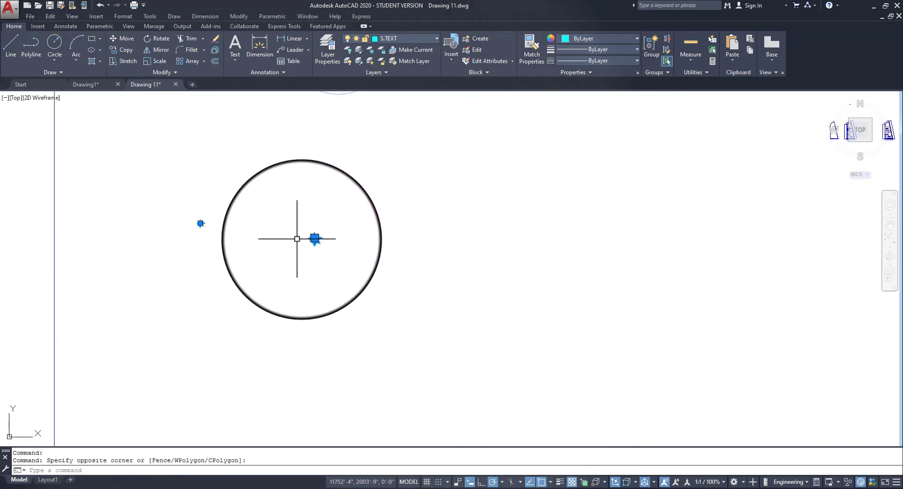
pyautogui.scroll(2, 298, 239)
pyautogui.scroll(-5, 490, 299)
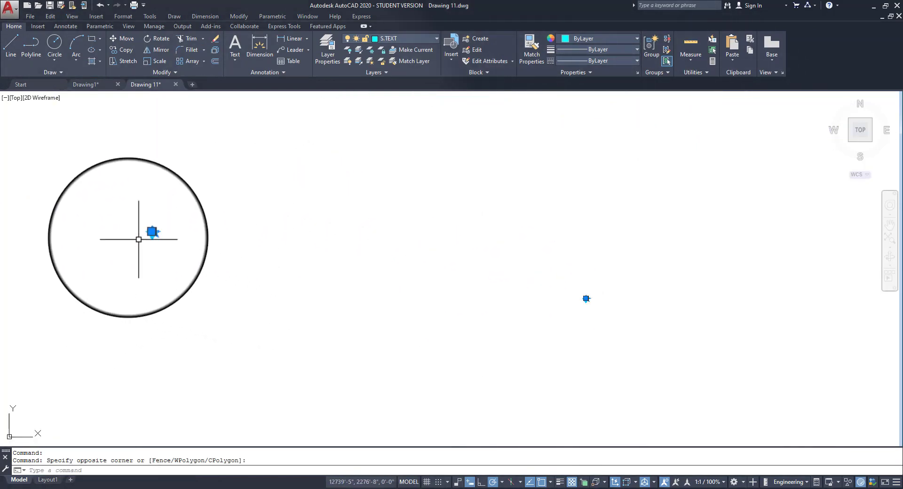
pyautogui.scroll(6, 137, 234)
pyautogui.scroll(2, 188, 255)
pyautogui.scroll(4, 228, 268)
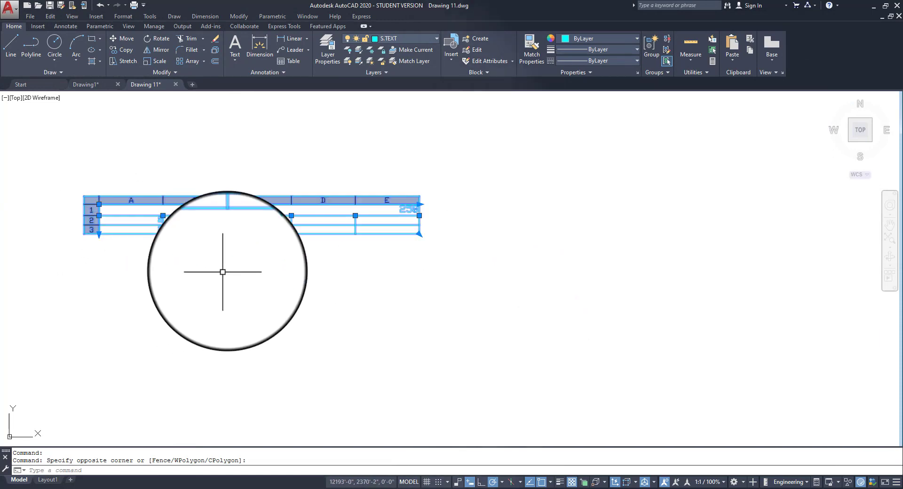
pyautogui.moveTo(228, 250)
pyautogui.mouseDown(button='middle')
pyautogui.moveTo(265, 277)
pyautogui.moveTo(452, 356)
pyautogui.mouseUp(button='middle')
pyautogui.scroll(-2, 262, 317)
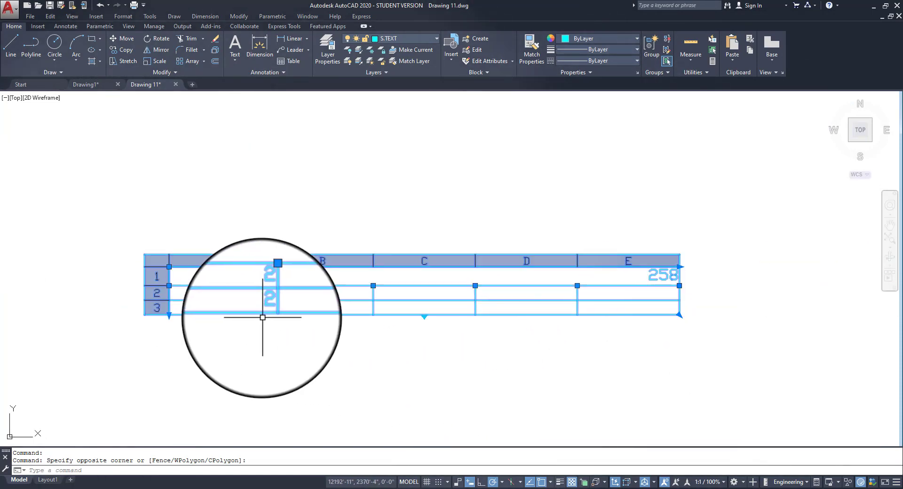
pyautogui.moveTo(263, 317); pyautogui.dragTo(222, 278, button='middle')
pyautogui.scroll(2, 133, 289)
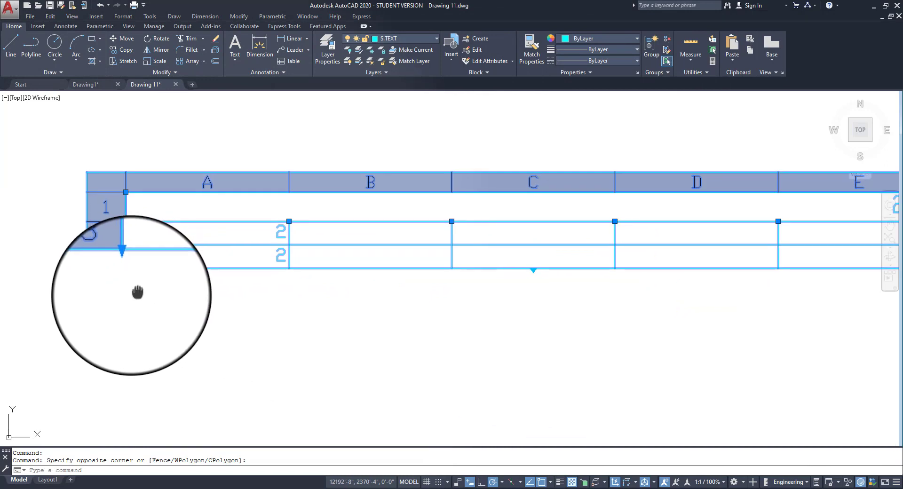
pyautogui.moveTo(137, 294); pyautogui.dragTo(61, 304, button='middle')
pyautogui.scroll(-2, 73, 308)
pyautogui.moveTo(120, 313)
pyautogui.mouseDown(button='middle')
pyautogui.moveTo(234, 280)
pyautogui.moveTo(168, 258)
pyautogui.mouseUp(button='middle')
pyautogui.scroll(2, 294, 231)
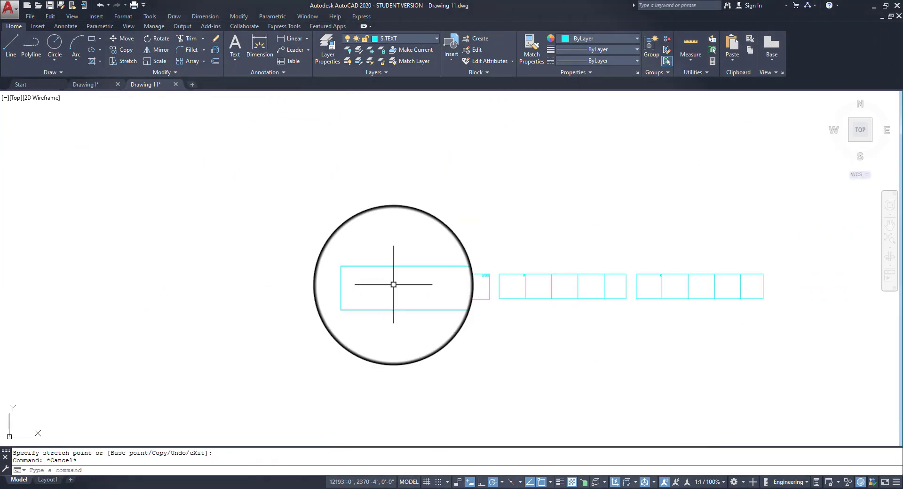
# Enter "1vg" in cell A2 of the other, still empty table
pyautogui.scroll(-4, 394, 284)
pyautogui.scroll(-2, 450, 281)
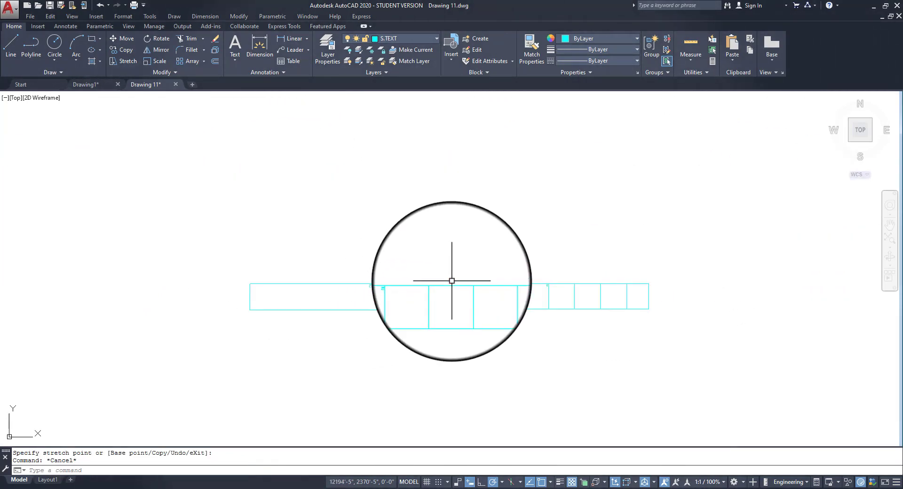
pyautogui.scroll(-3, 452, 281)
pyautogui.moveTo(460, 290)
pyautogui.mouseDown(button='middle')
pyautogui.moveTo(494, 303)
pyautogui.moveTo(289, 247)
pyautogui.mouseUp(button='middle')
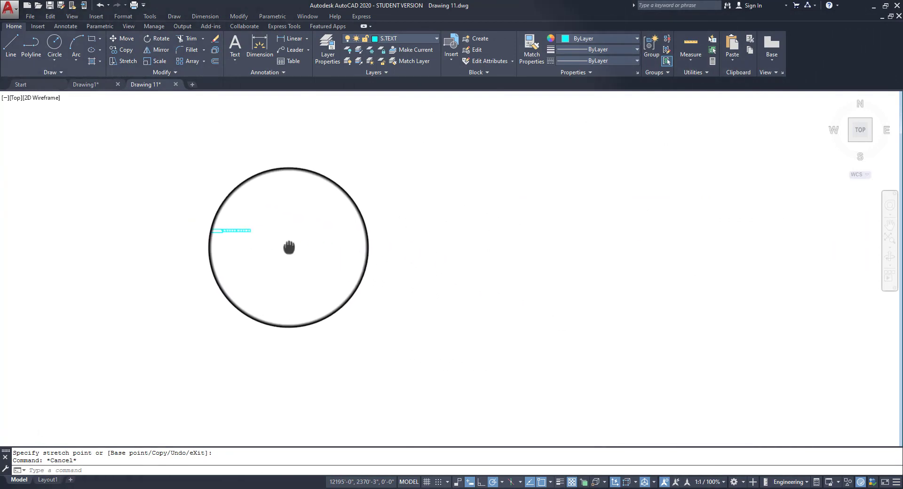
pyautogui.click(712, 164)
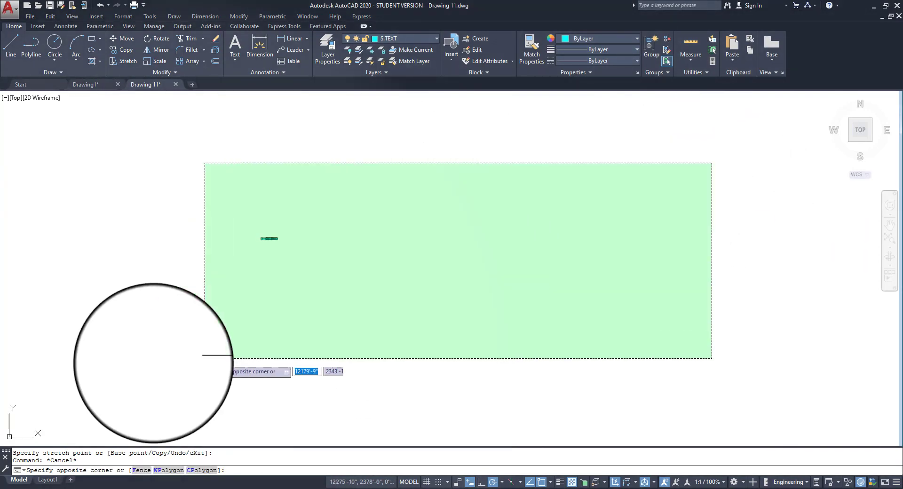
pyautogui.click(136, 409)
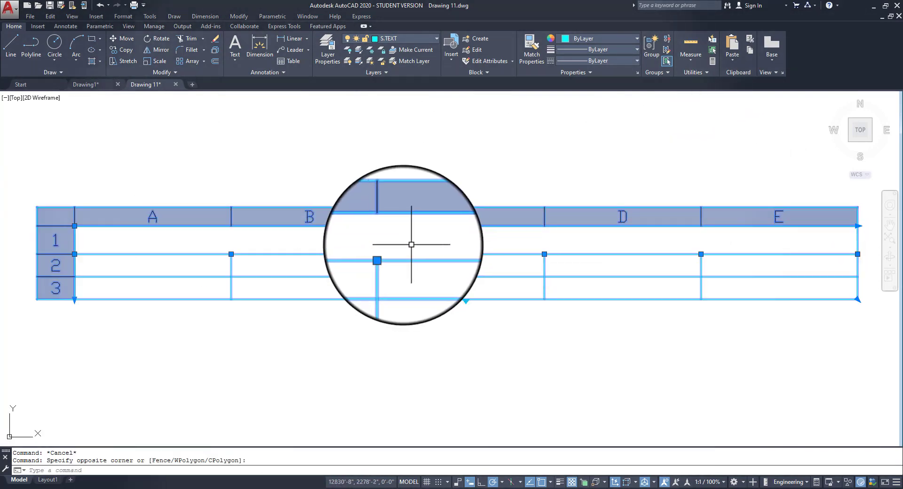
pyautogui.doubleClick(162, 267)
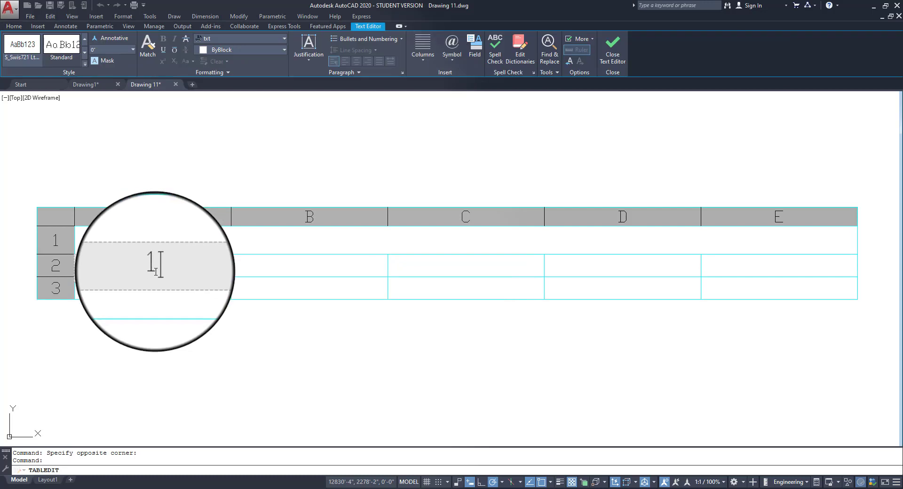
pyautogui.write('1vg')
pyautogui.hotkey('alt', 'f')
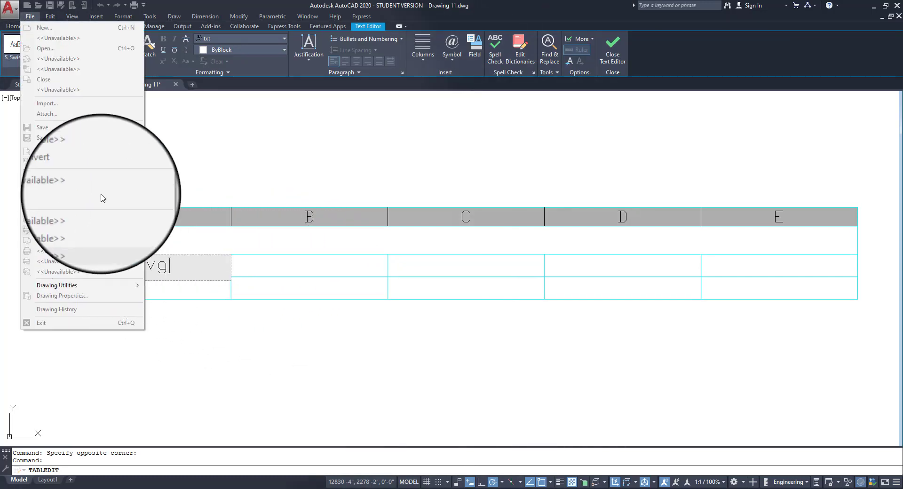
pyautogui.click(288, 268)
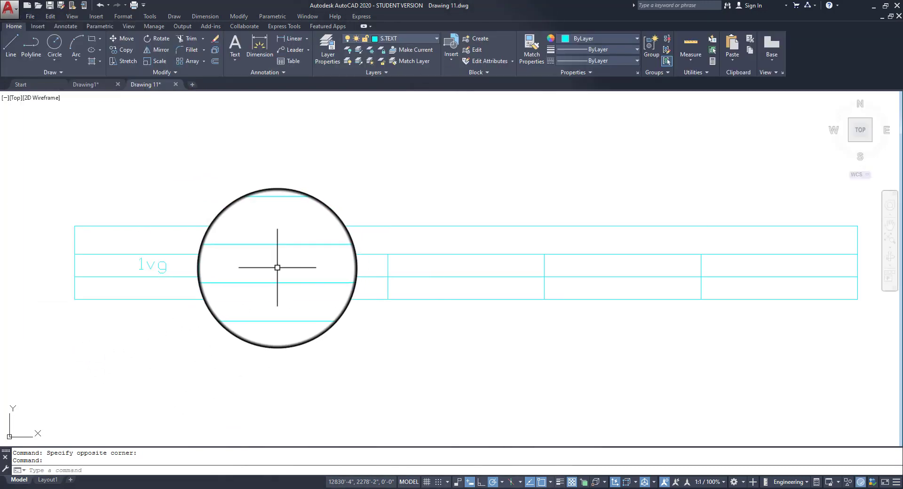
# Fill in the table's cell B2 with "dsa", B3 with "21245" and A3 with "65"
pyautogui.doubleClick(277, 268)
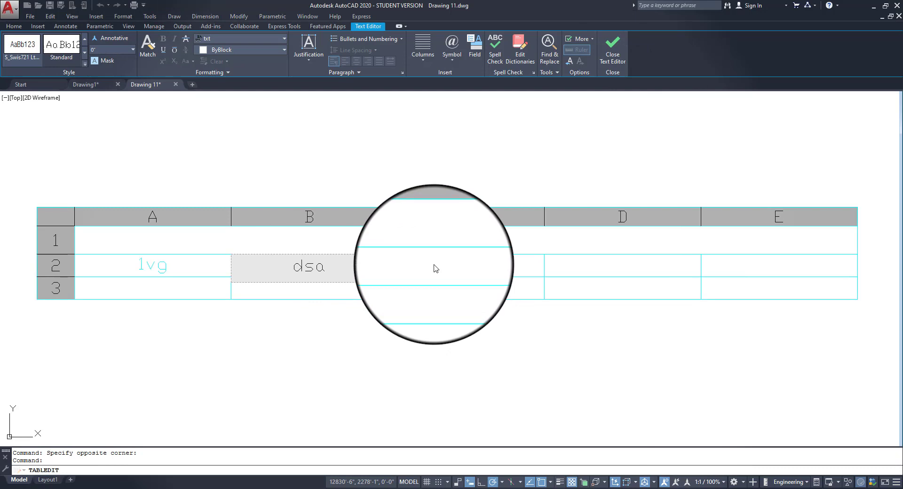
pyautogui.click(434, 265)
pyautogui.doubleClick(323, 283)
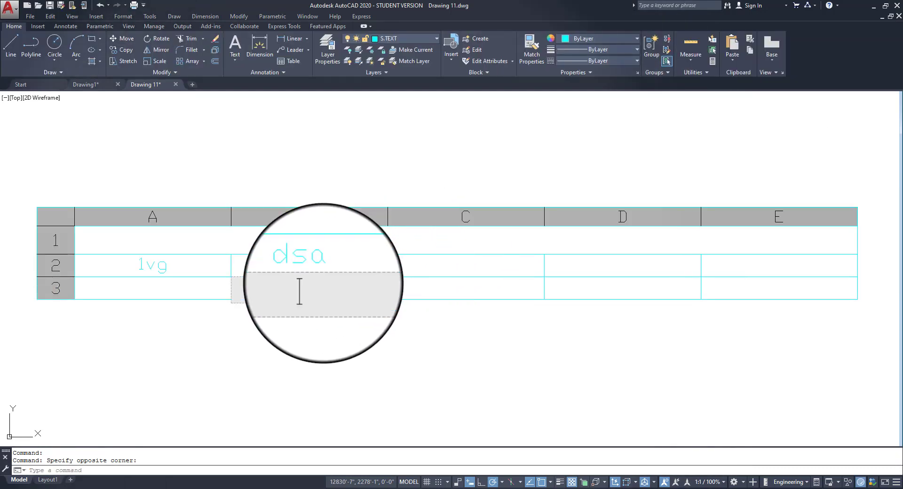
pyautogui.write('21245')
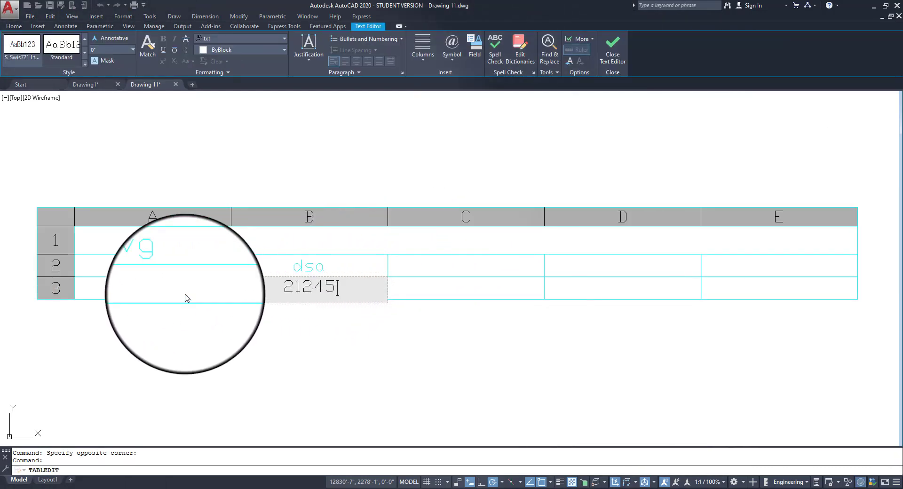
pyautogui.click(167, 290)
pyautogui.doubleClick(167, 290)
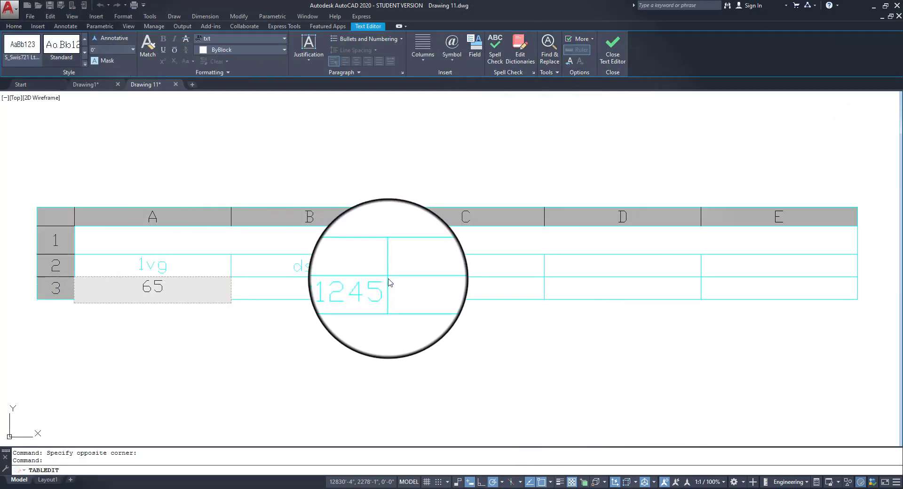
pyautogui.click(457, 232)
# Open the table's title row, cell C2 and cell D2 for editing one after another without entering any text
pyautogui.click(155, 245)
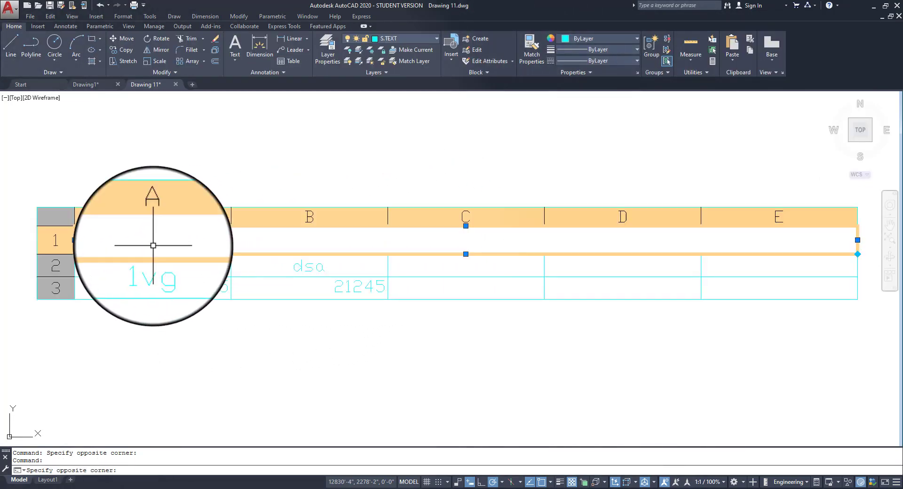
pyautogui.doubleClick(155, 245)
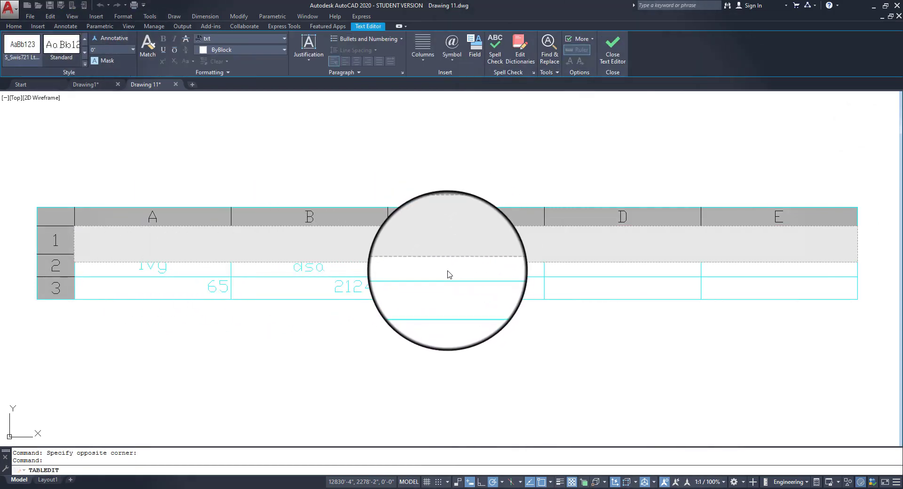
pyautogui.click(448, 271)
pyautogui.click(449, 271)
pyautogui.doubleClick(448, 271)
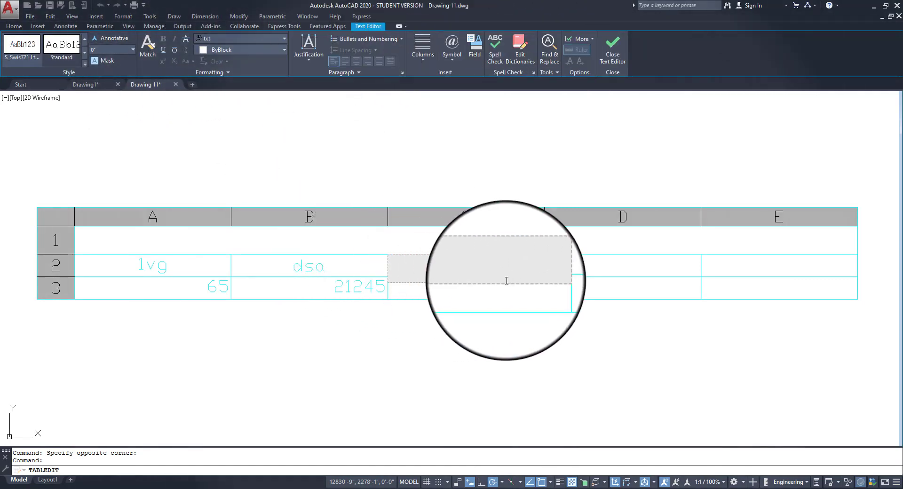
pyautogui.click(580, 271)
pyautogui.click(581, 263)
pyautogui.doubleClick(582, 262)
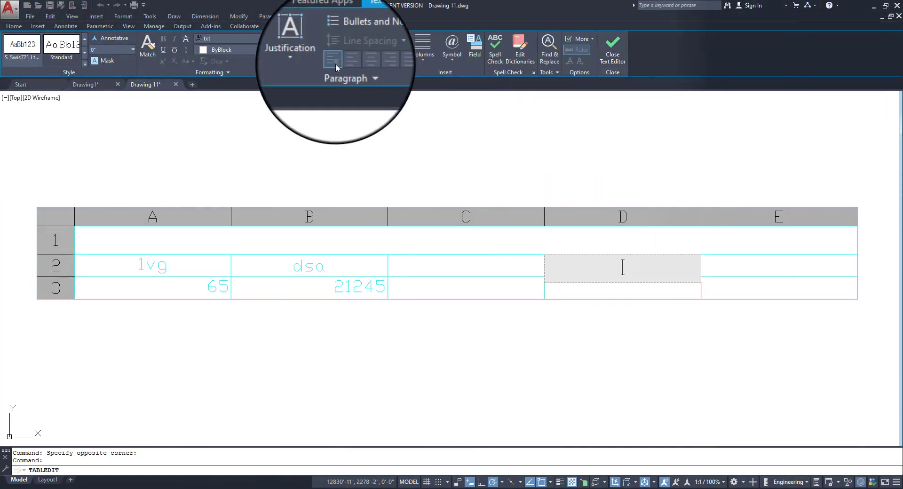
pyautogui.click(429, 273)
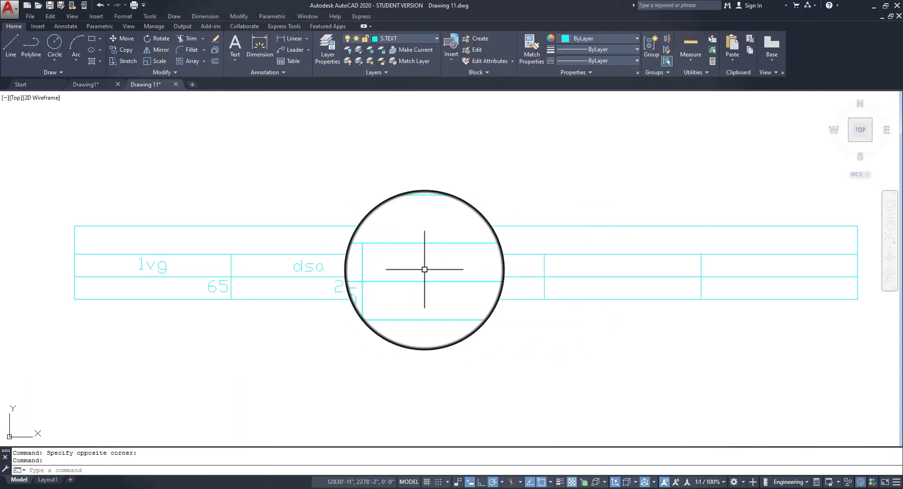
pyautogui.click(111, 226)
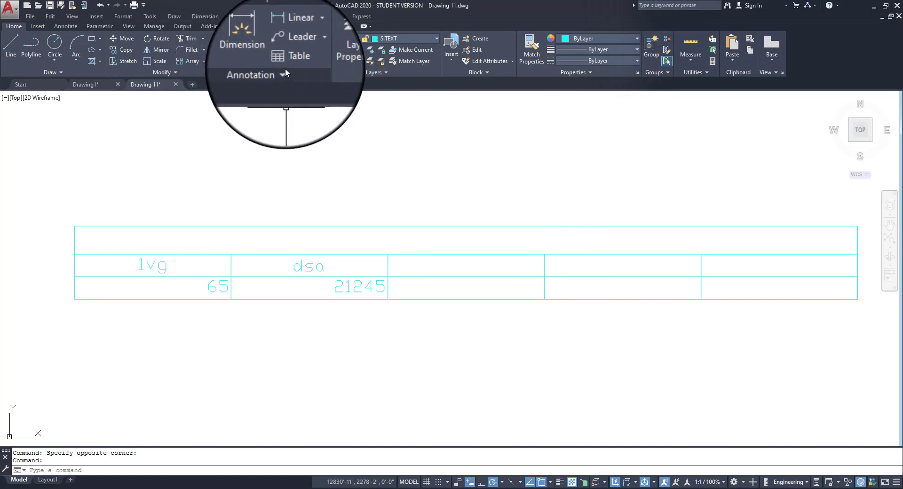
# Show the current annotation style settings for text, dimensions, leaders and tables
pyautogui.click(286, 71)
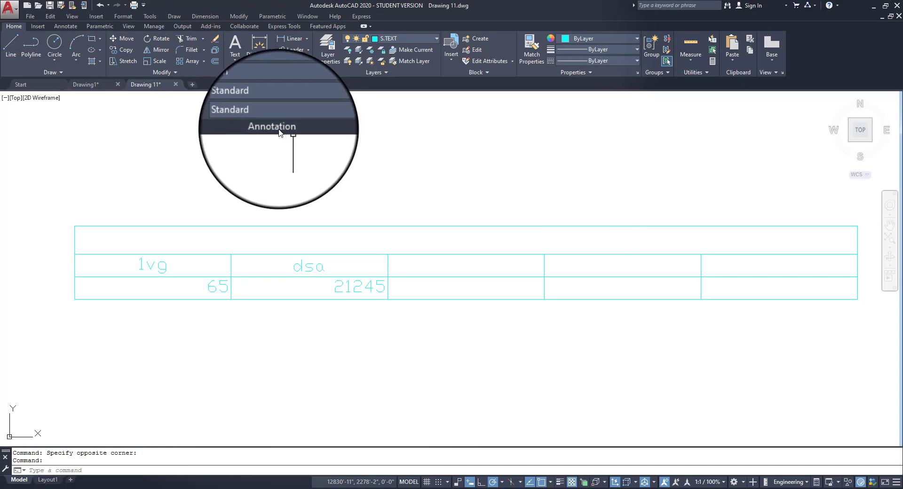